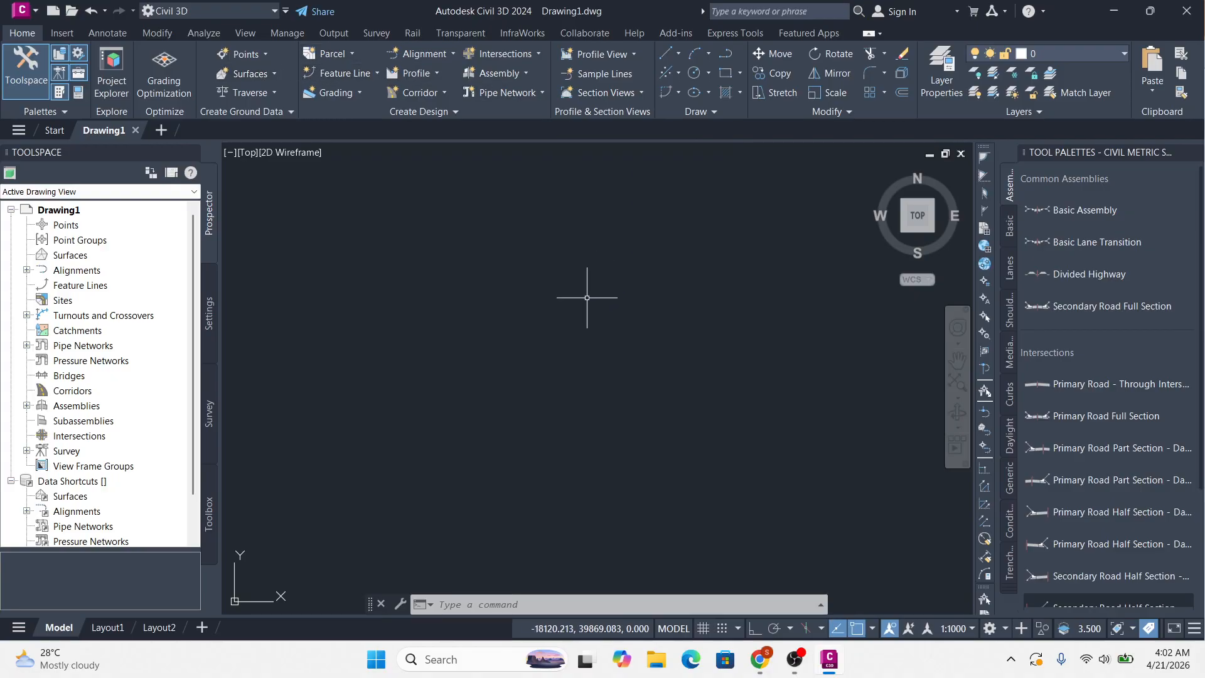
Start manual point creation and set the Prompt For Descriptions parameter to Automatic in the points creation settings
left_click(264, 54)
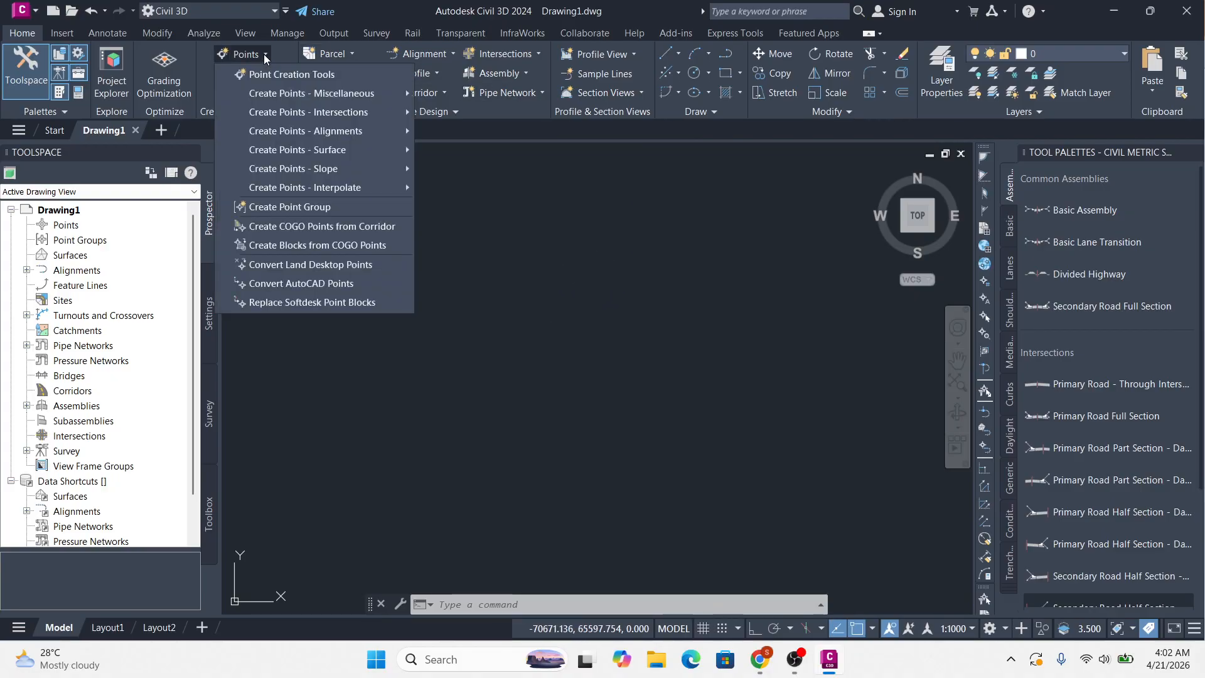
left_click(306, 74)
left_click(397, 216)
left_click(414, 233)
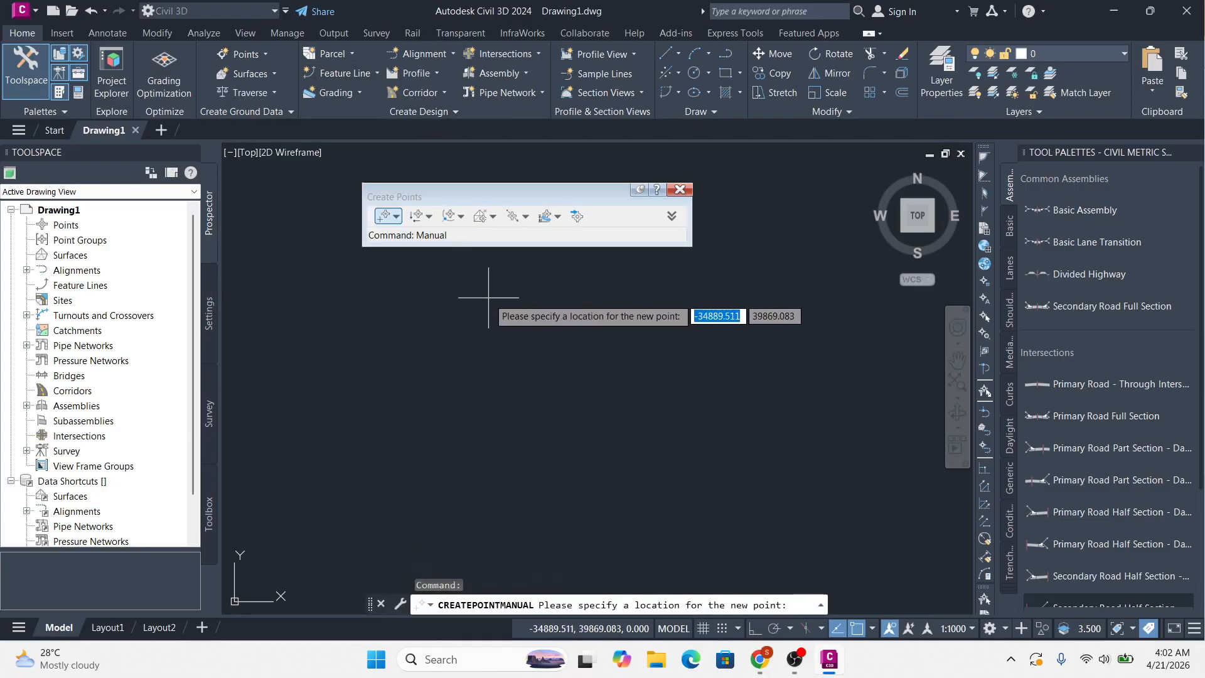
left_click(672, 216)
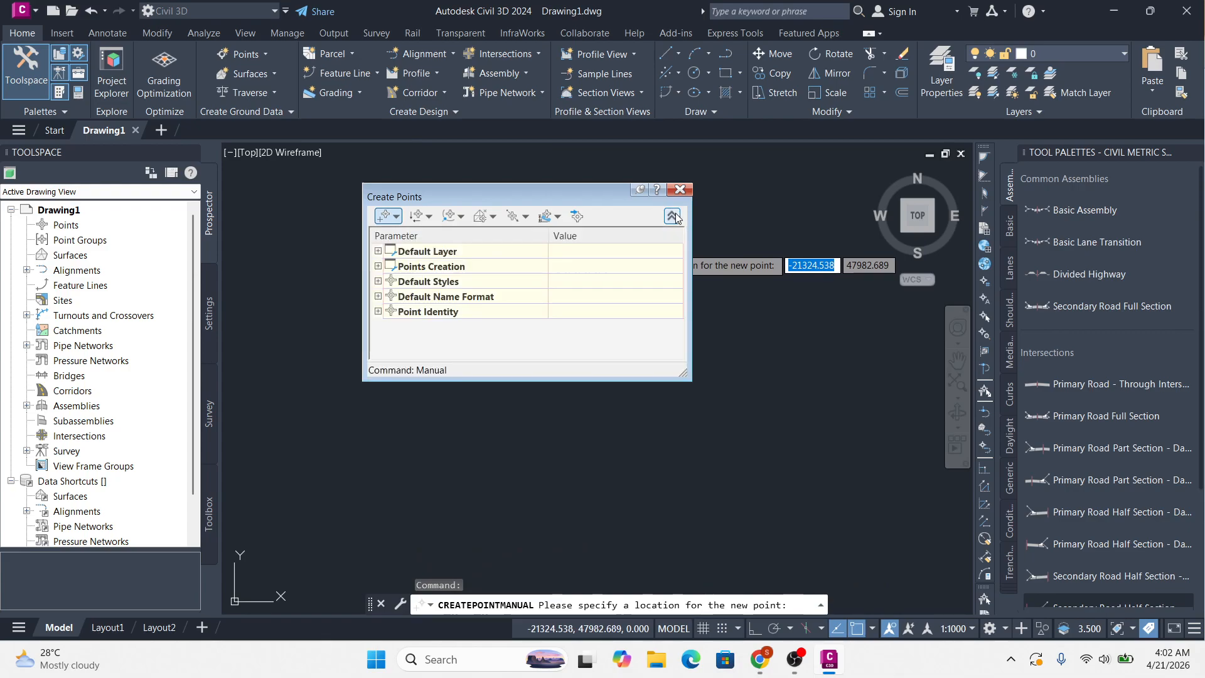
left_click(378, 266)
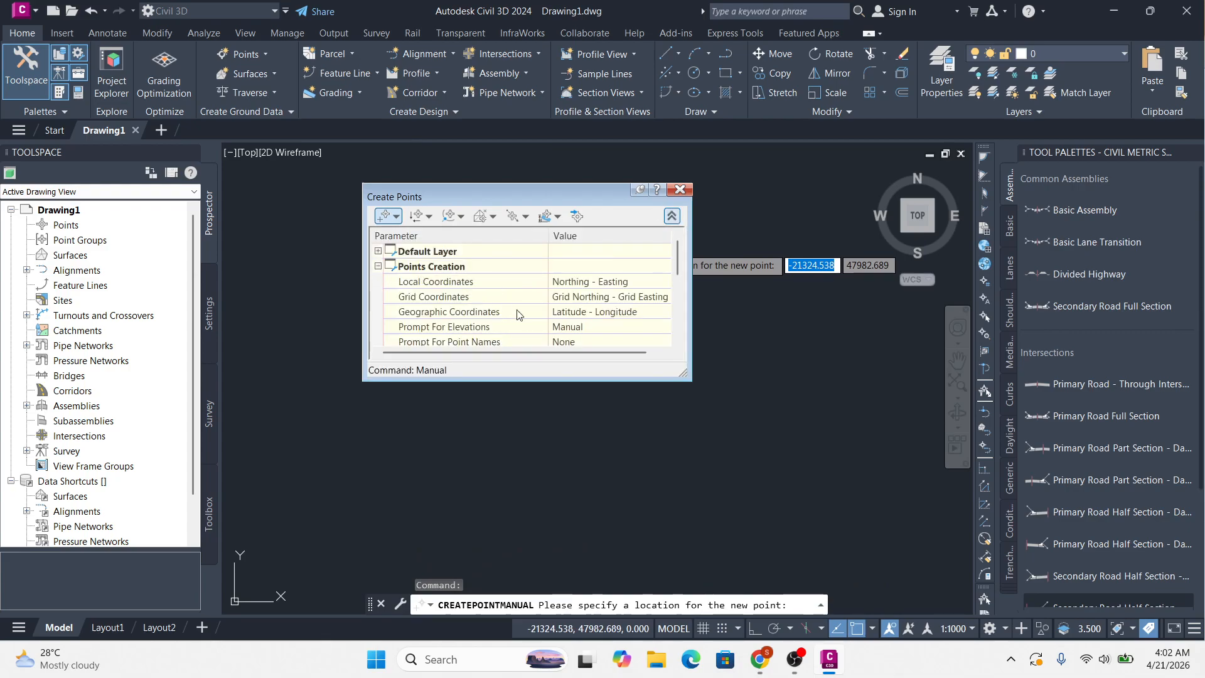
scroll(572, 320, "down", 1)
left_click(621, 318)
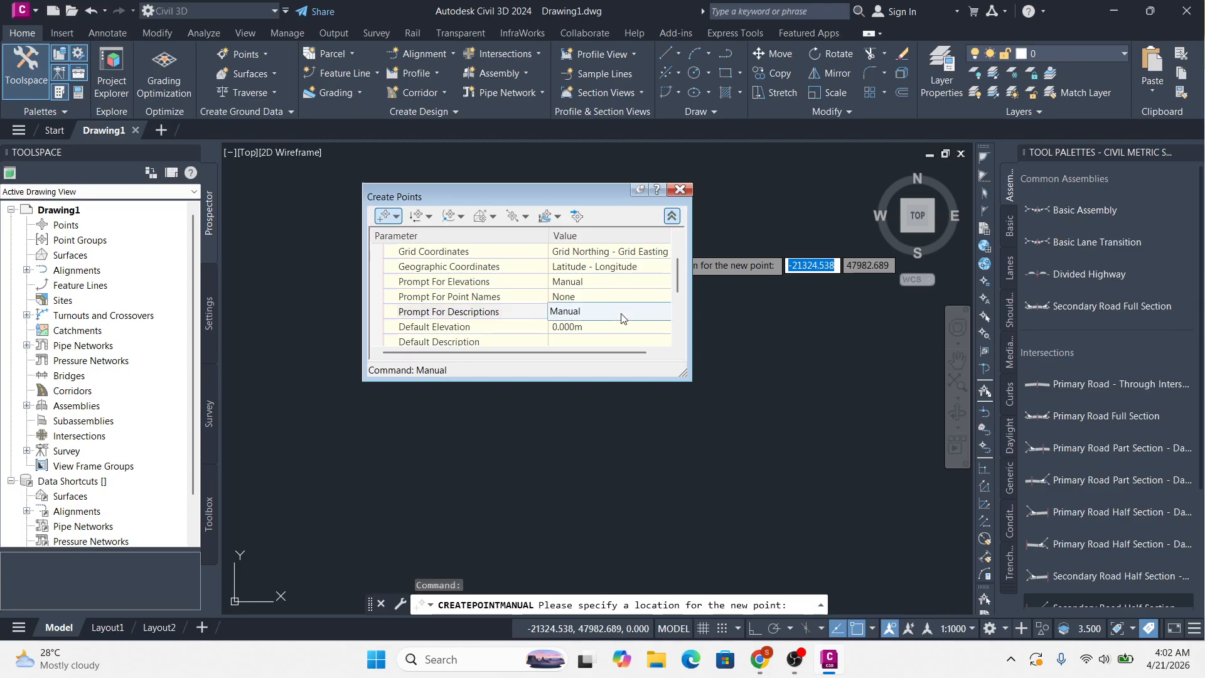
left_click(621, 316)
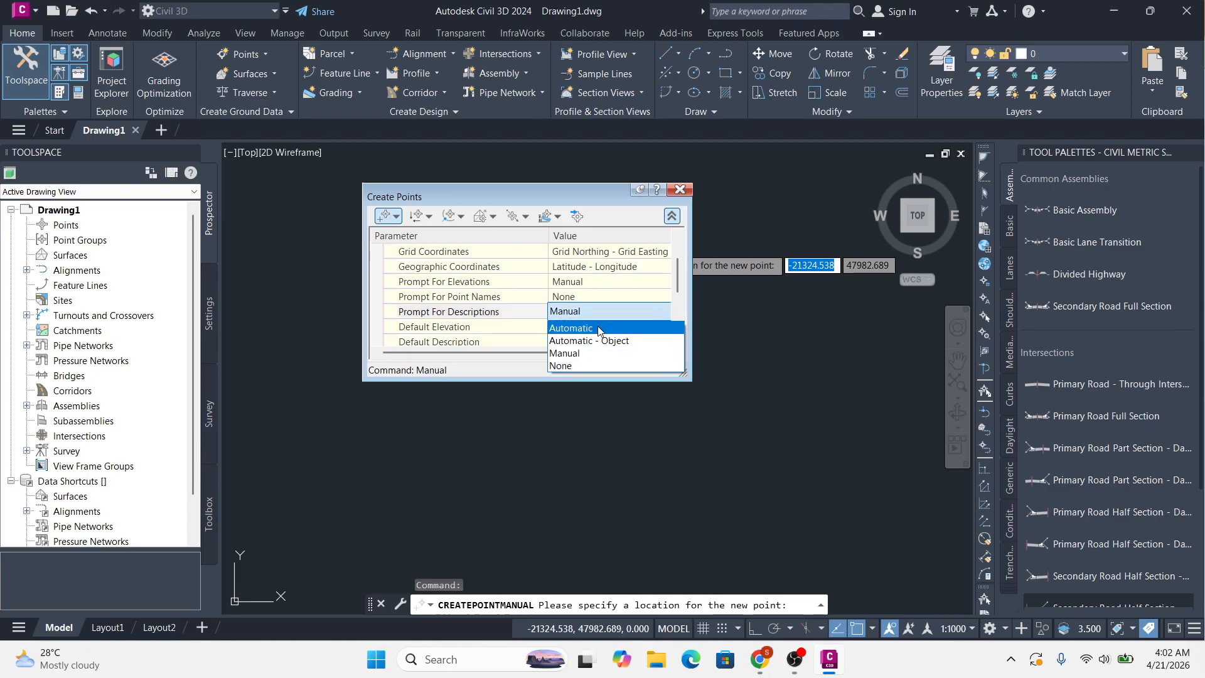
left_click(594, 329)
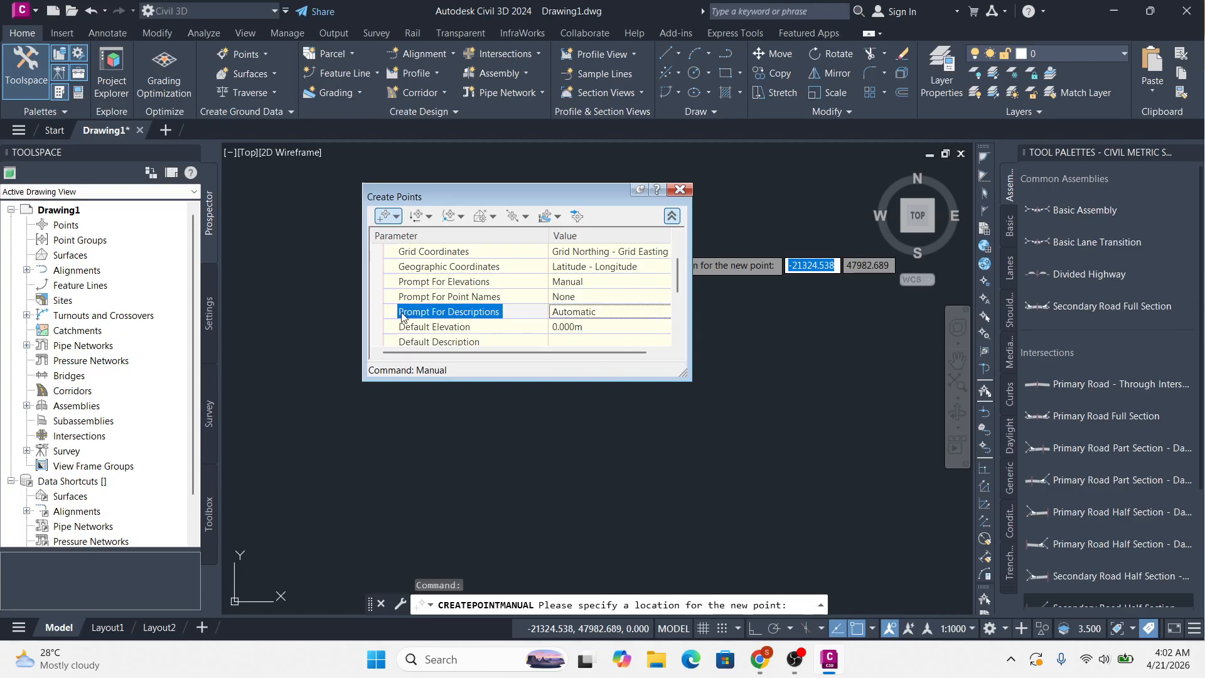
left_click(671, 215)
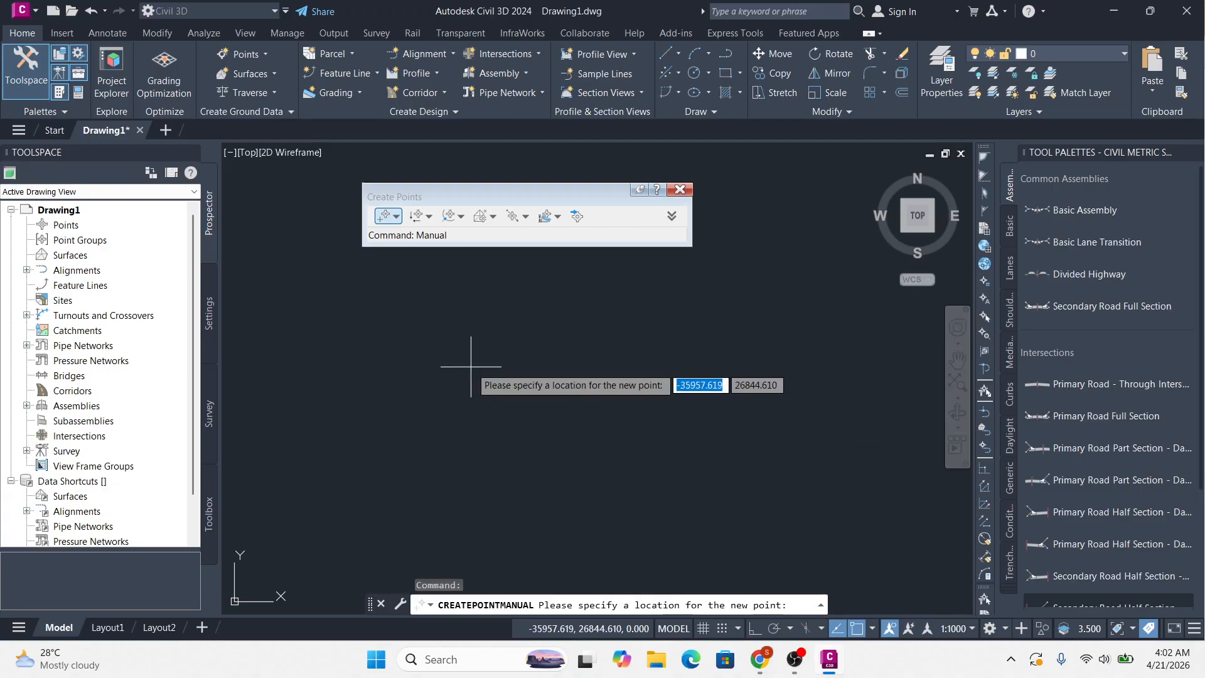
Place one point manually in the empty drawing with an elevation of 24, and close the point creation tools
left_click(519, 328)
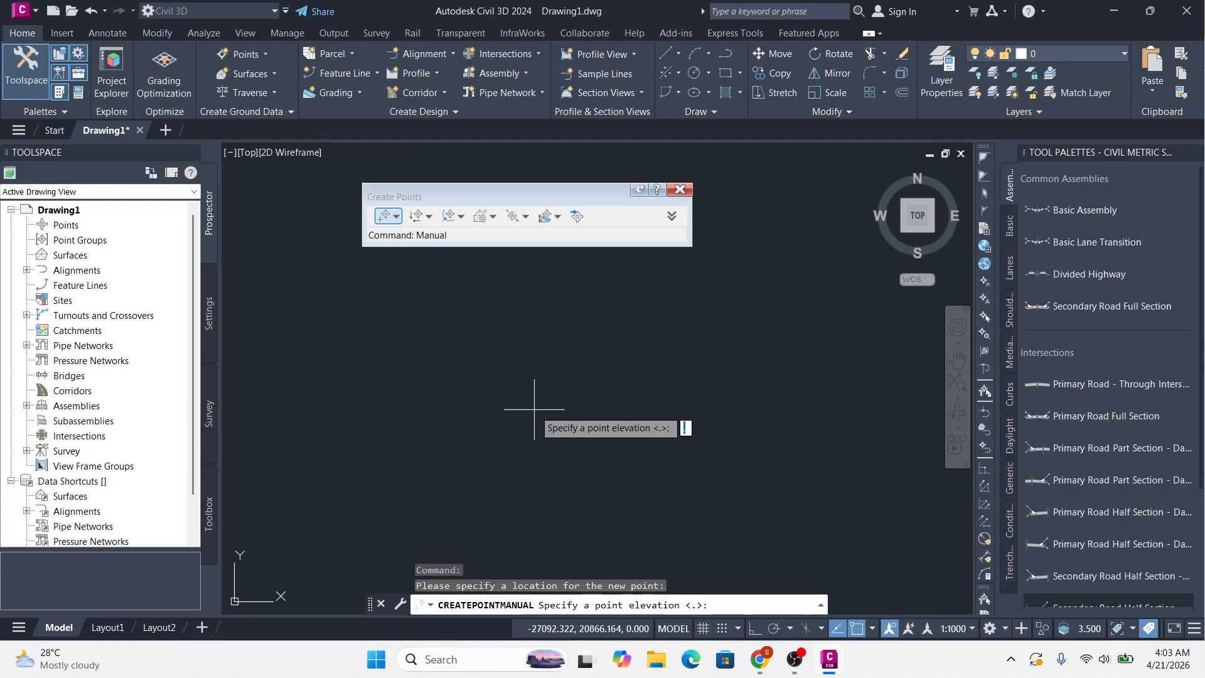
type("224")
key("BackSpace")
key("BackSpace")
type("4")
key("Return")
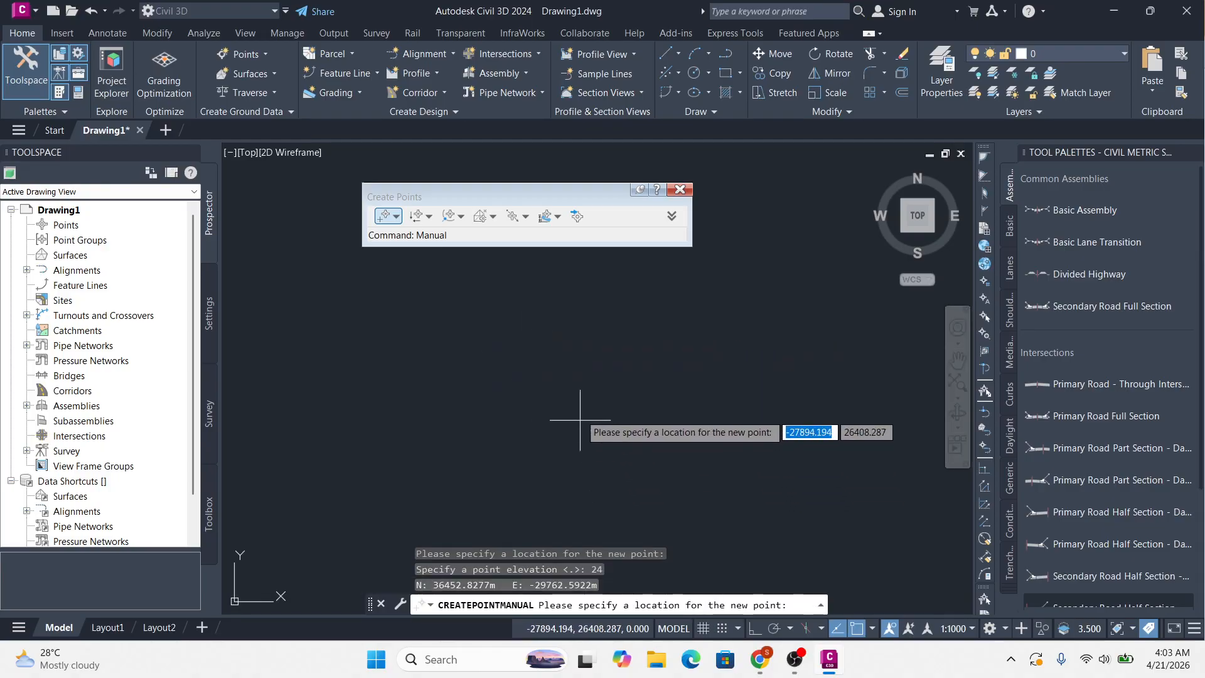
scroll(676, 382, "up", 8)
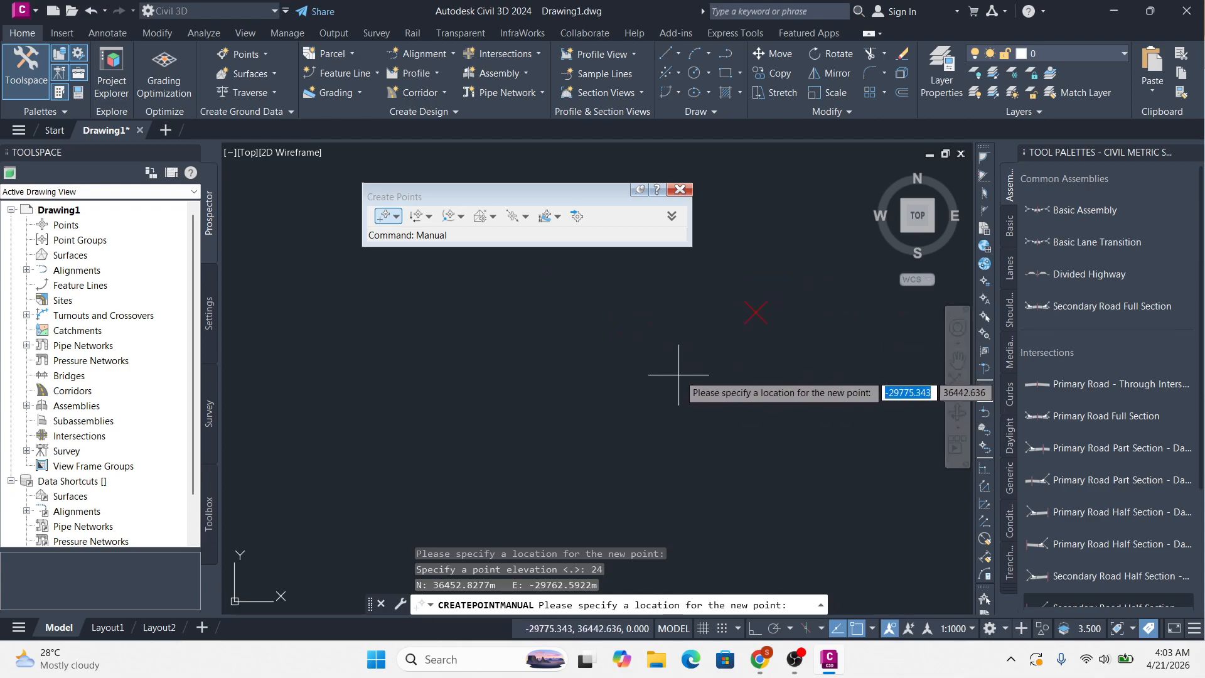
middle_click_drag(870, 297, 626, 398)
key("Escape")
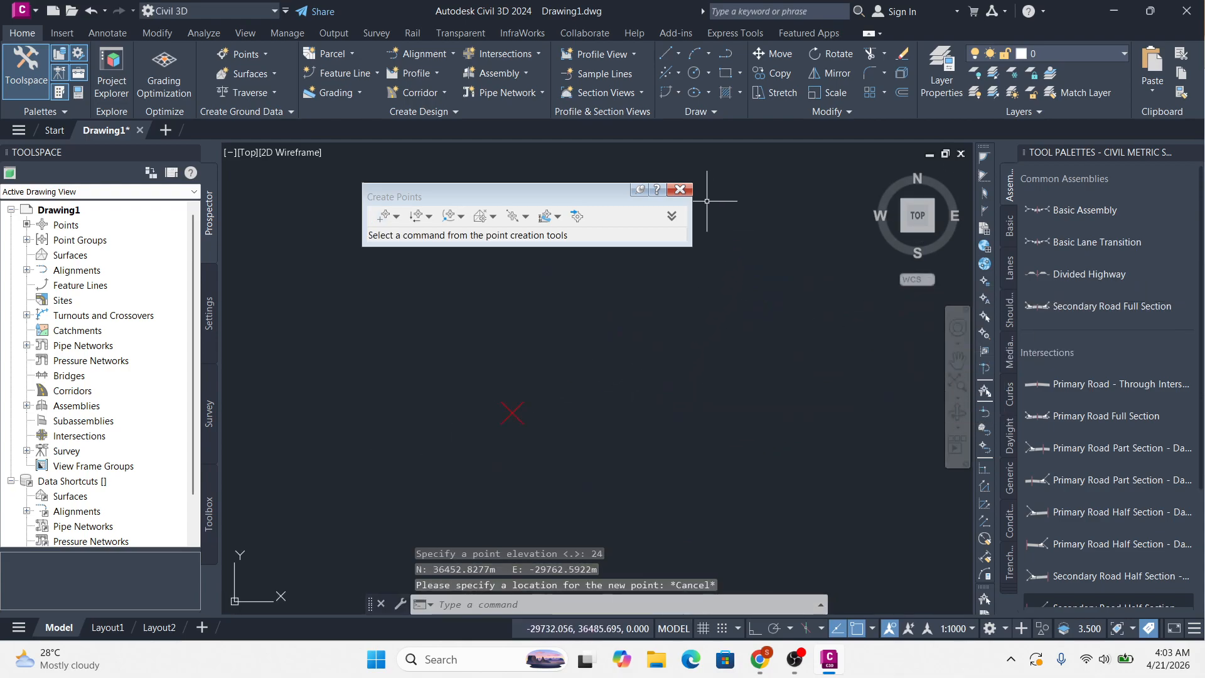
left_click(680, 191)
middle_click_drag(553, 444, 557, 357)
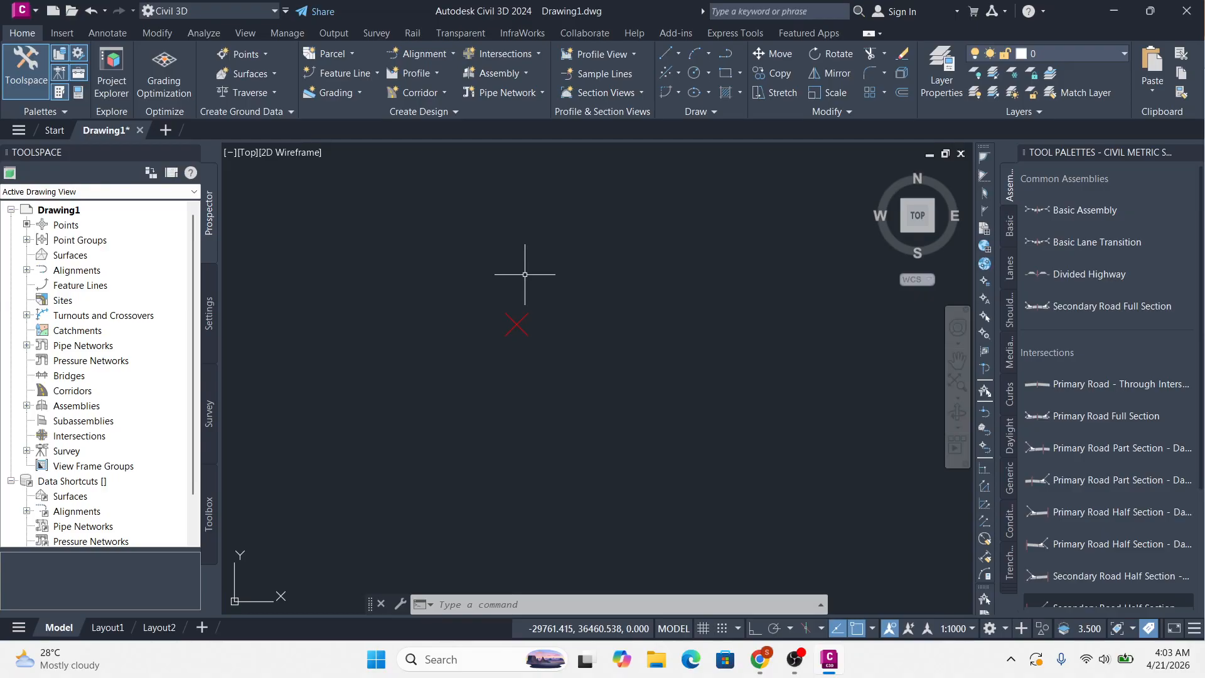
Start Slope/Grade - Distance point creation from the existing point, directed horizontally east, with a grade of -2 percent
left_click(266, 55)
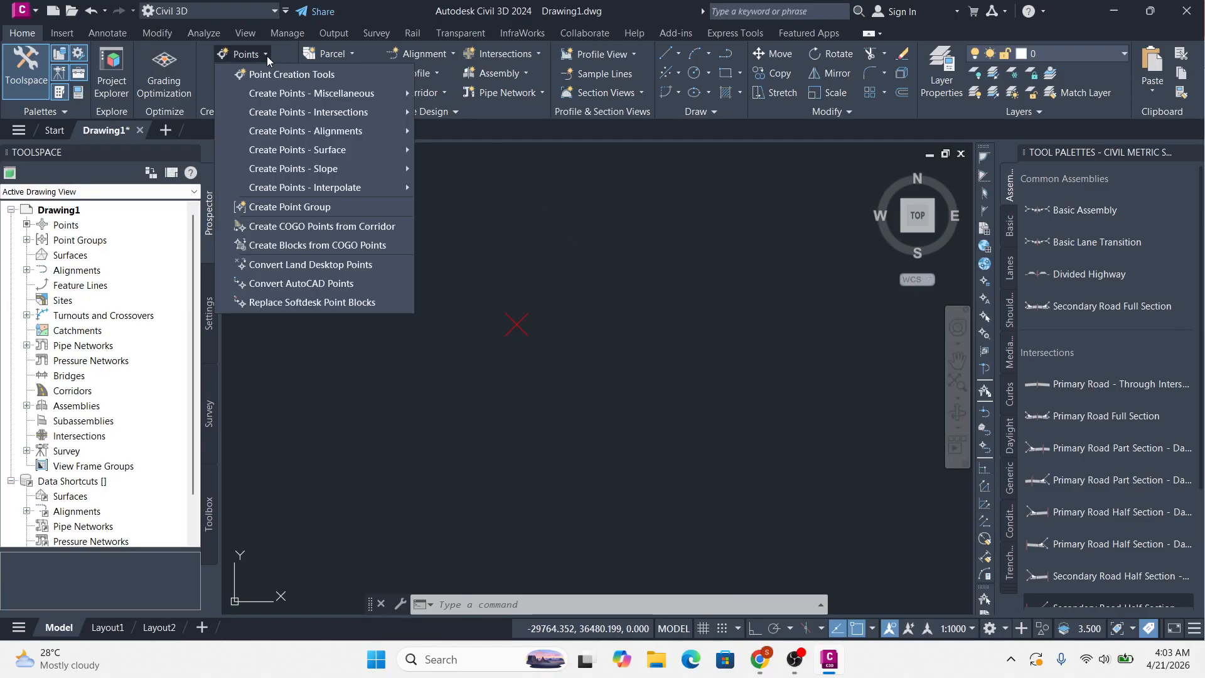
mouse_move(321, 170)
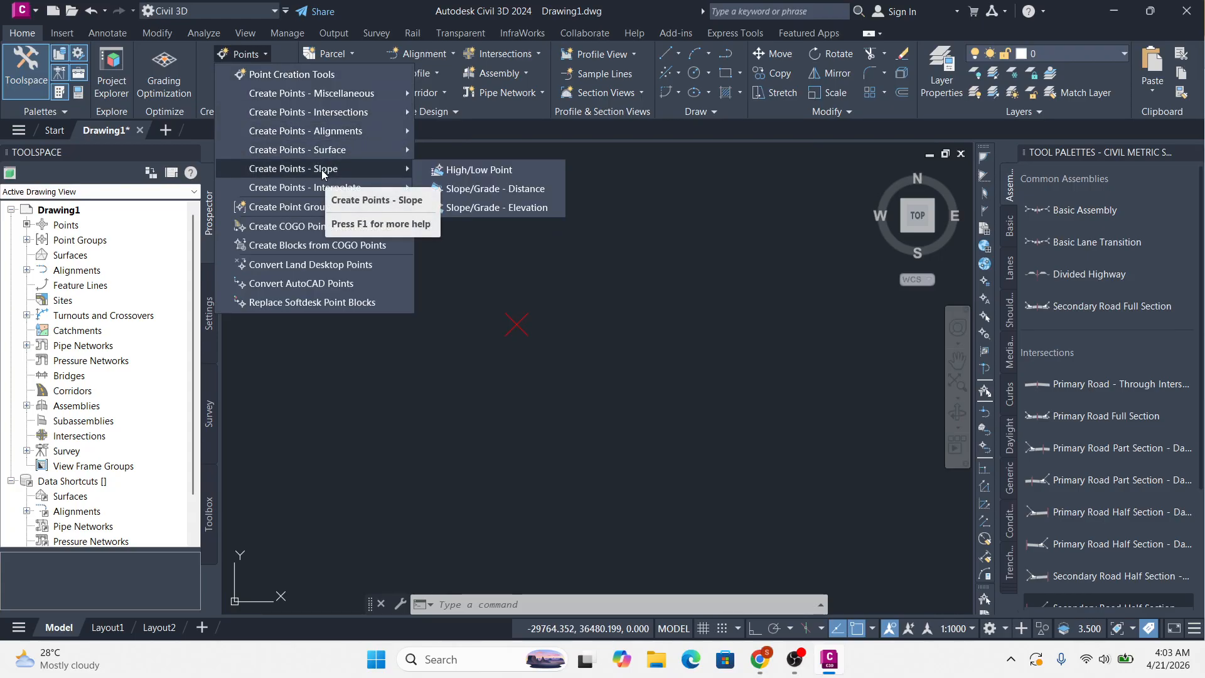
left_click(529, 189)
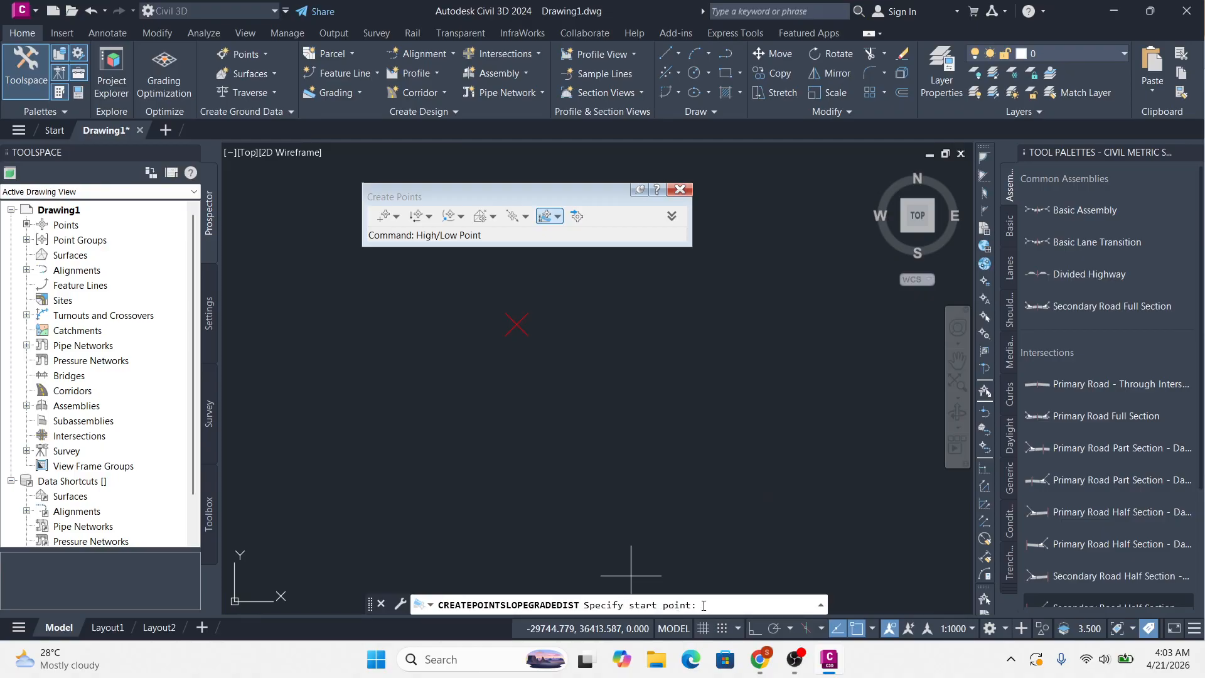
left_click(516, 324)
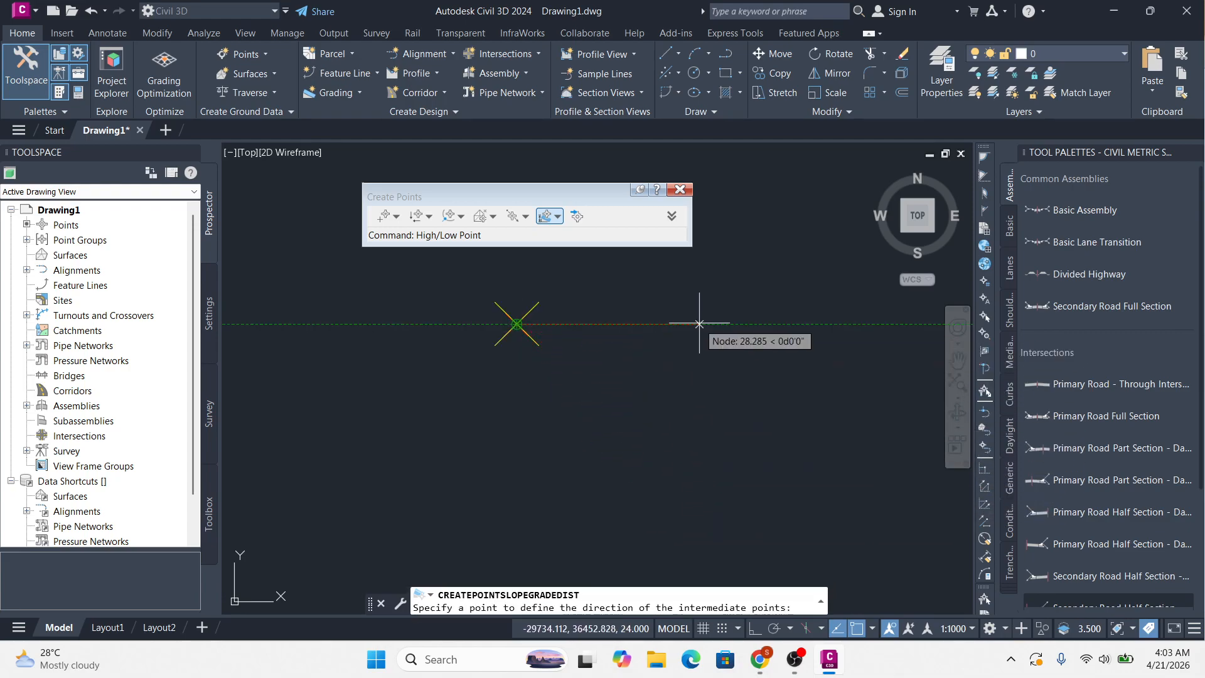
left_click(767, 322)
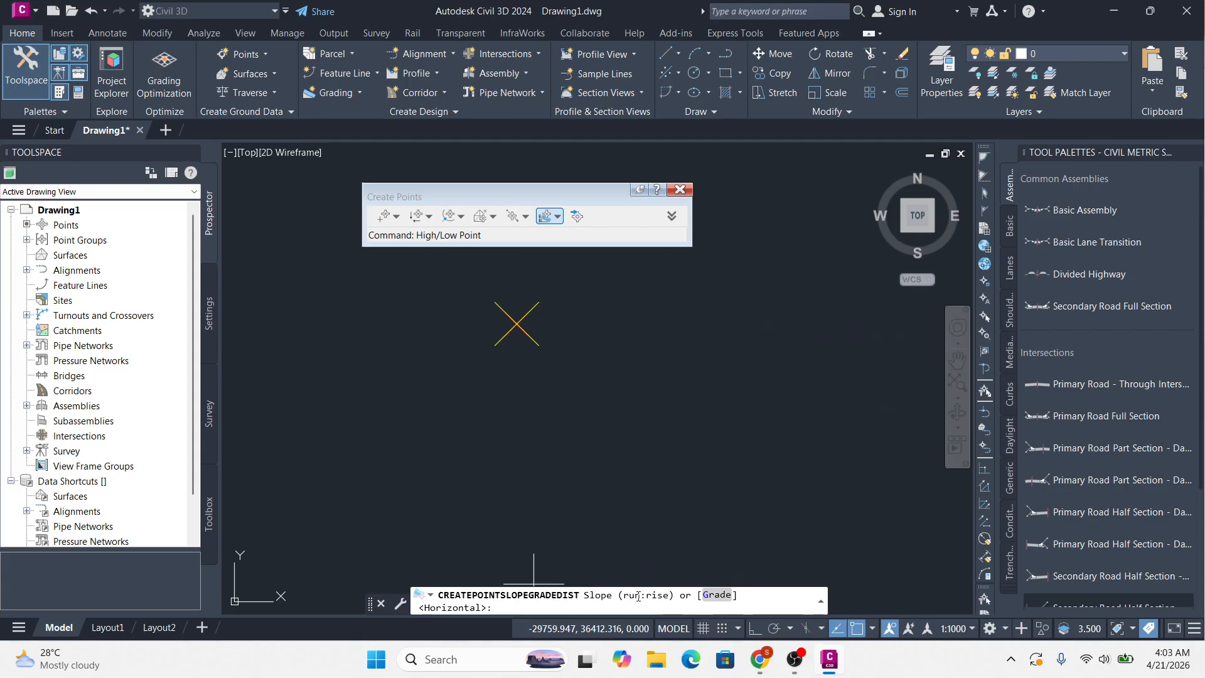
left_click(719, 598)
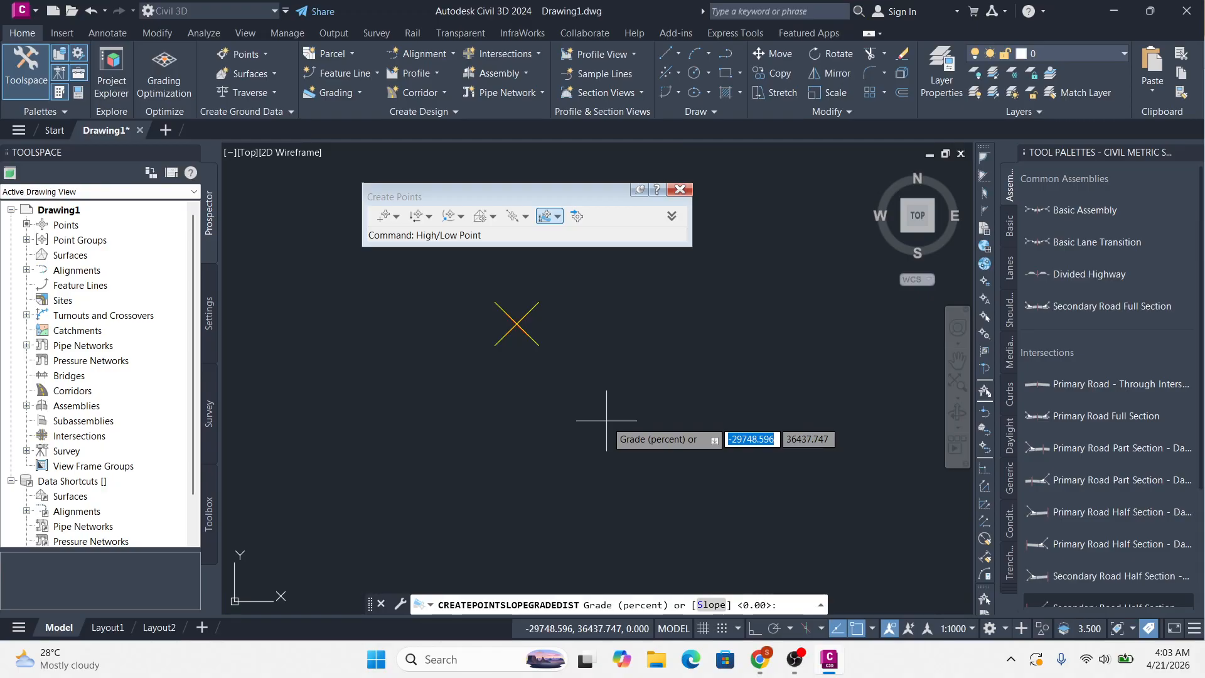
type("-2")
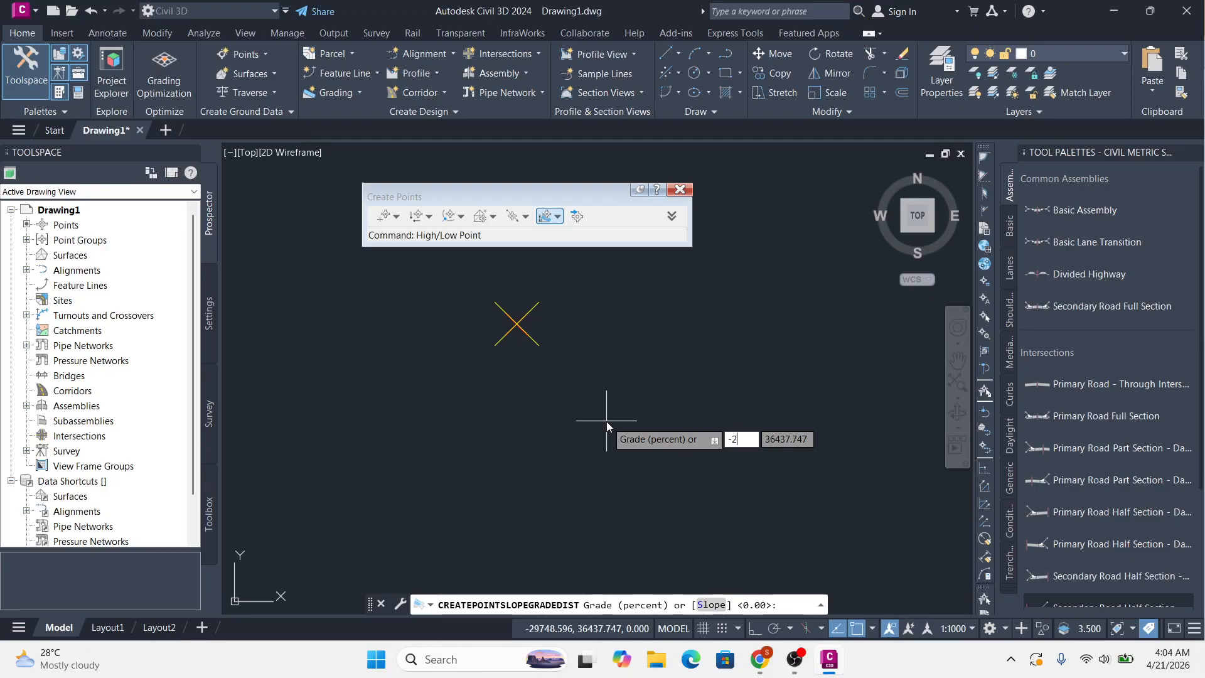
key("Return")
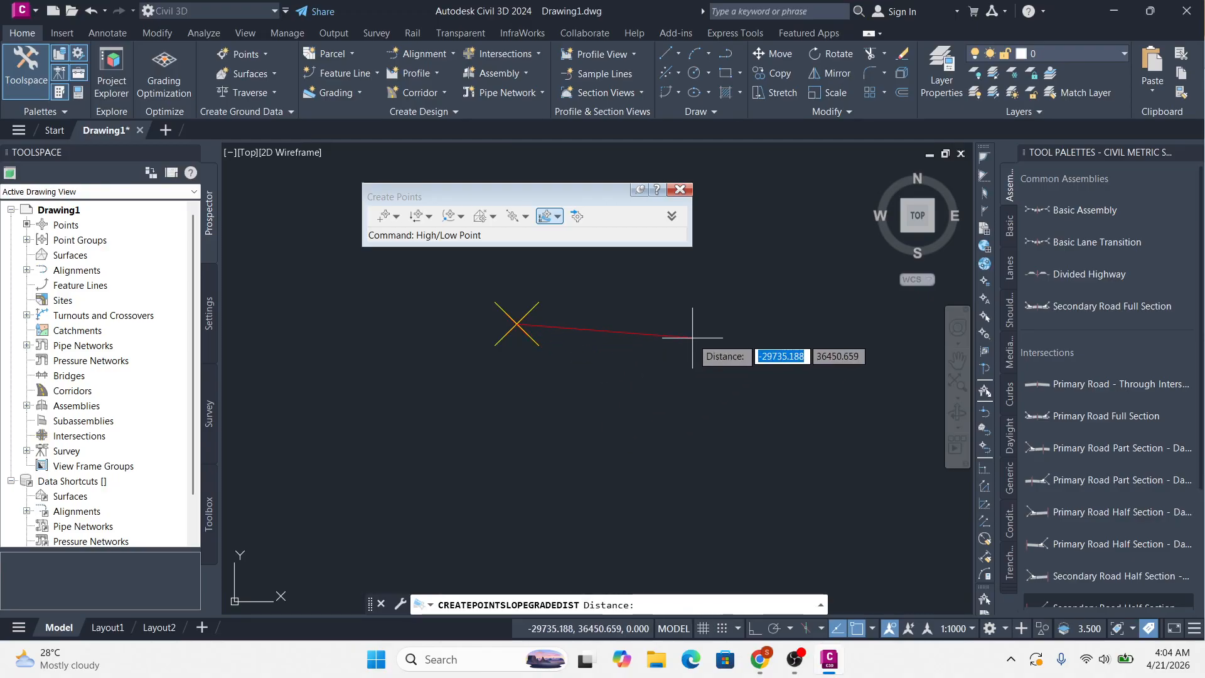
Create the sloped points over a distance of 25 with 3 intermediate points, an offset of 0 and an ending point
type("2")
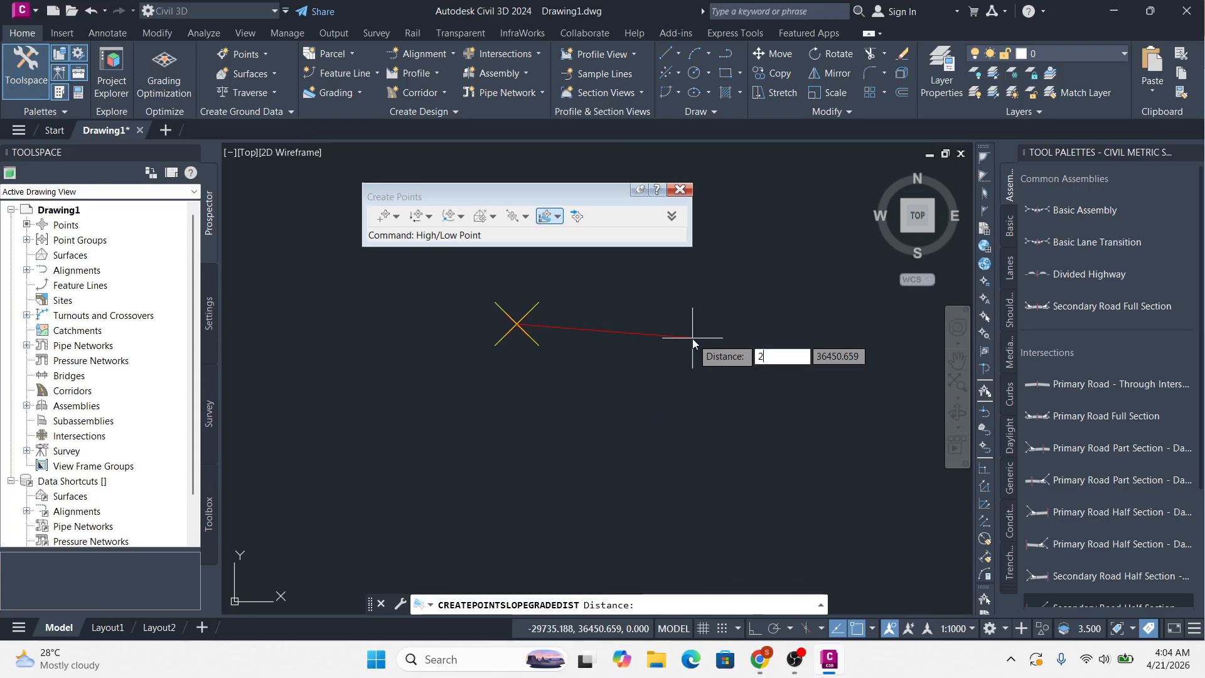
type("5")
key("Return")
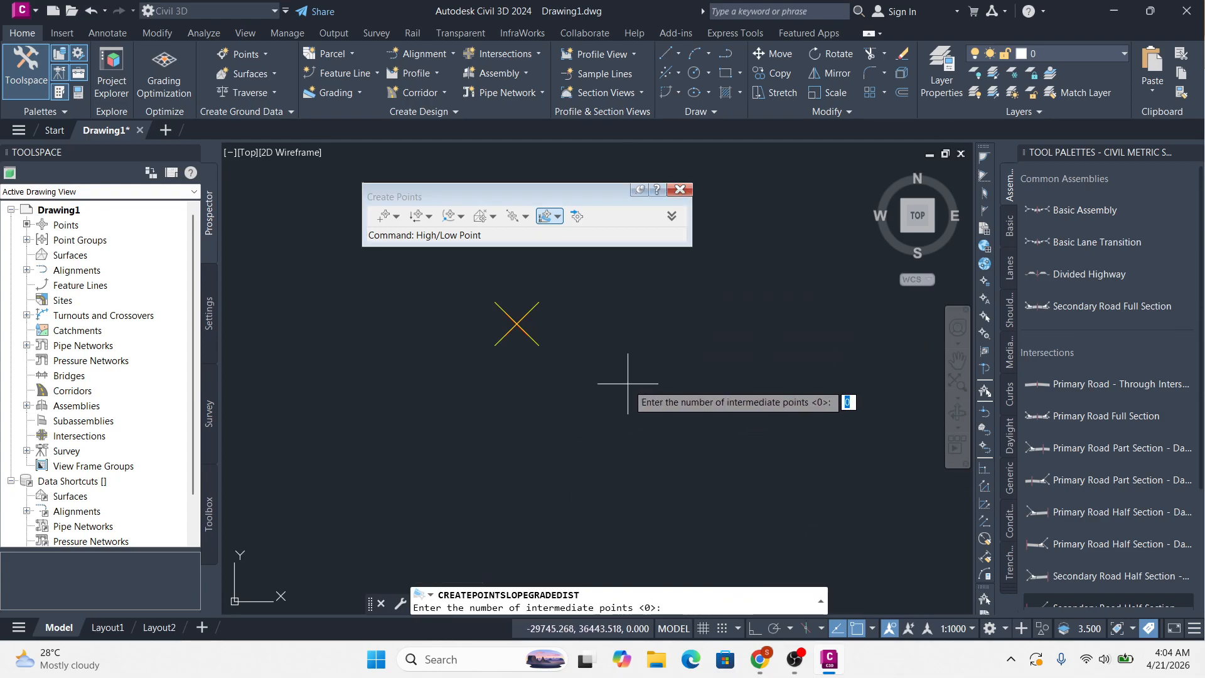
type("3")
key("Return")
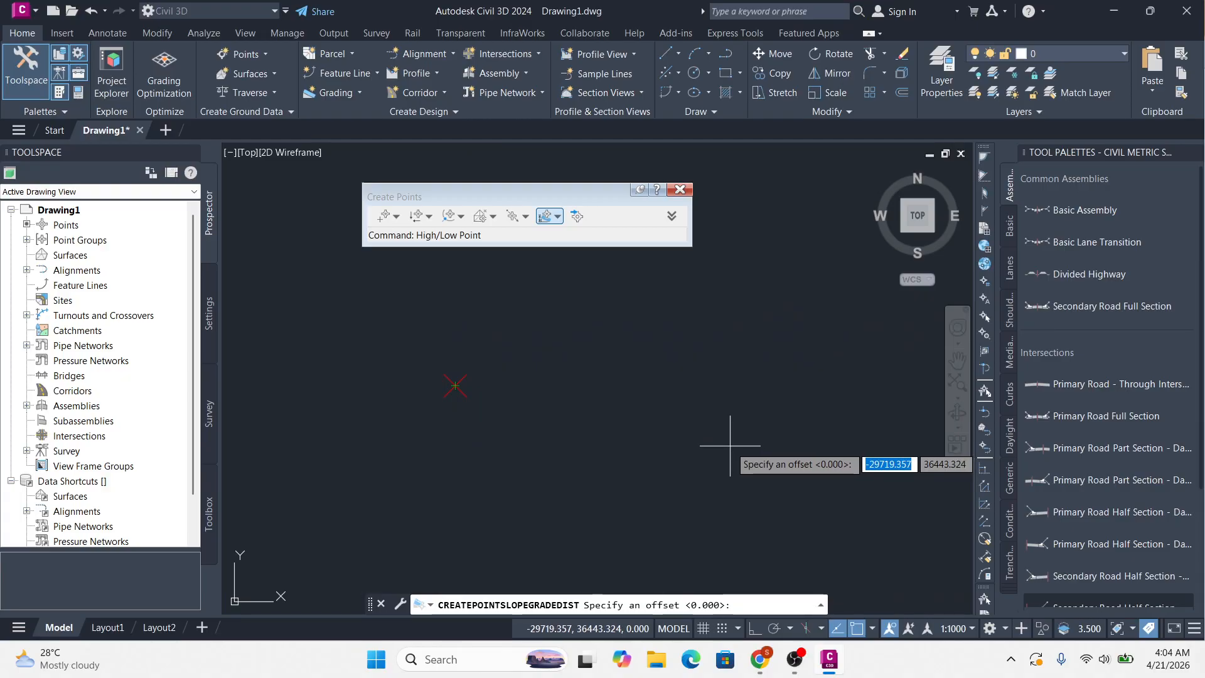
type("0")
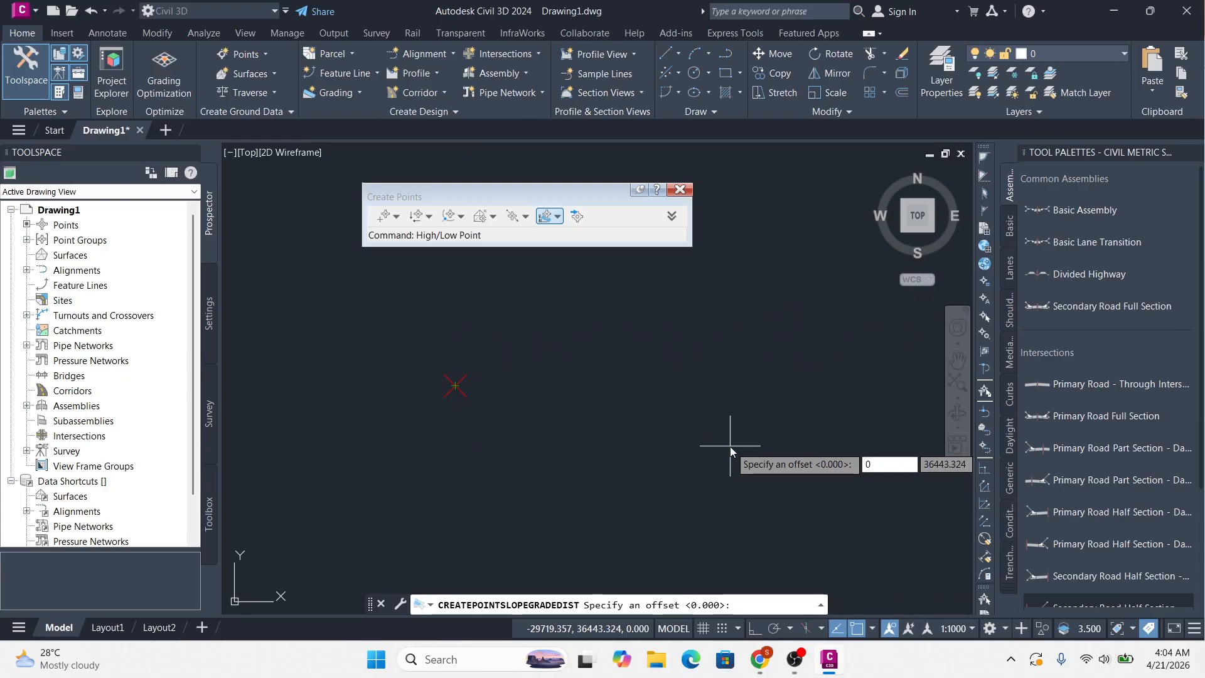
key("Return")
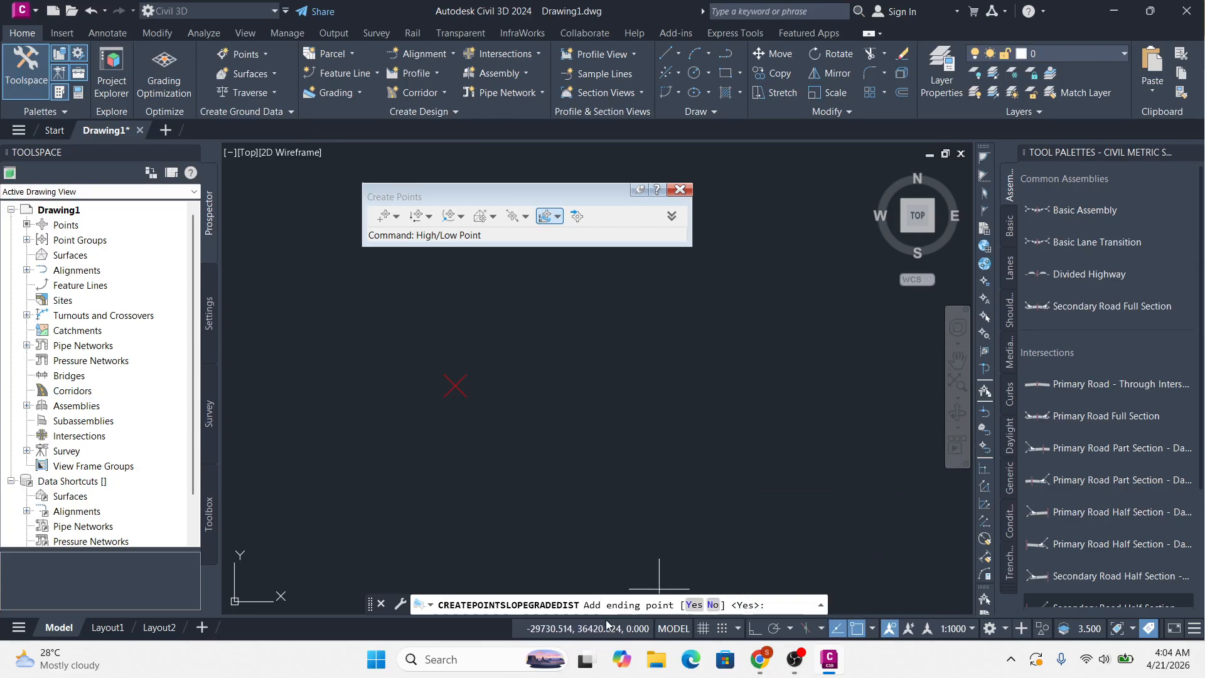
left_click(694, 605)
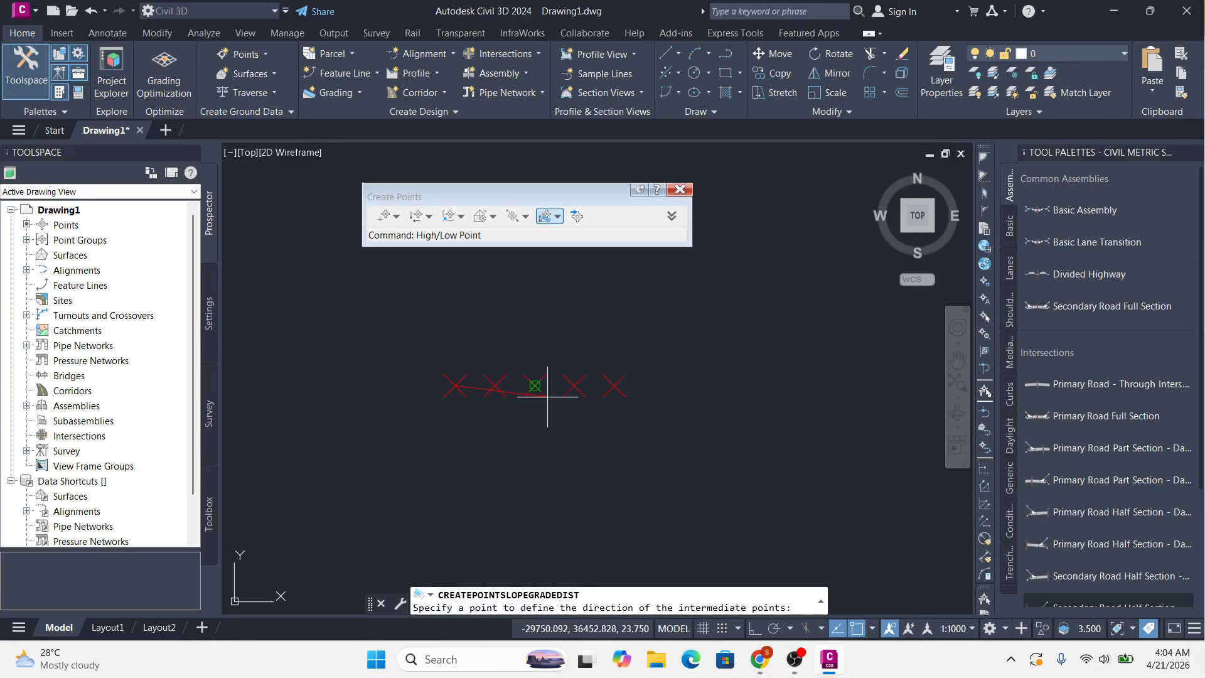
key("Escape")
Reduce the point markers by setting the annotation scale to 1:500 and then 1:250, and close the point creation tools
scroll(481, 372, "up", 4)
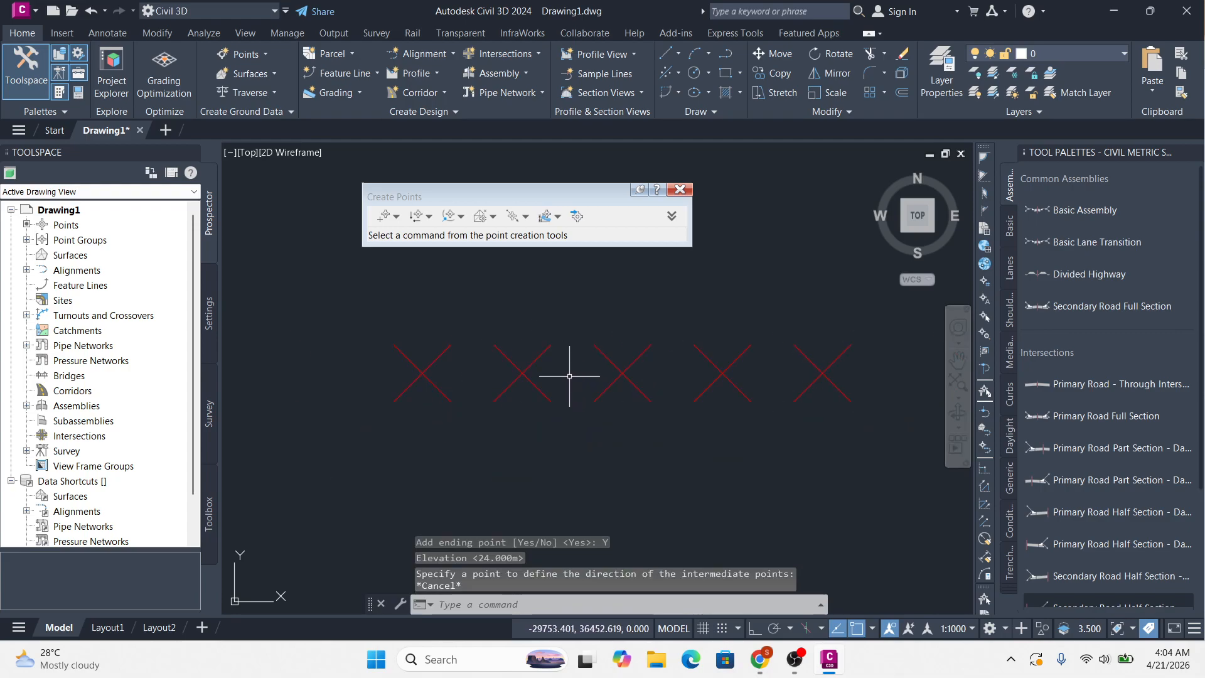
middle_click_drag(597, 393, 560, 386)
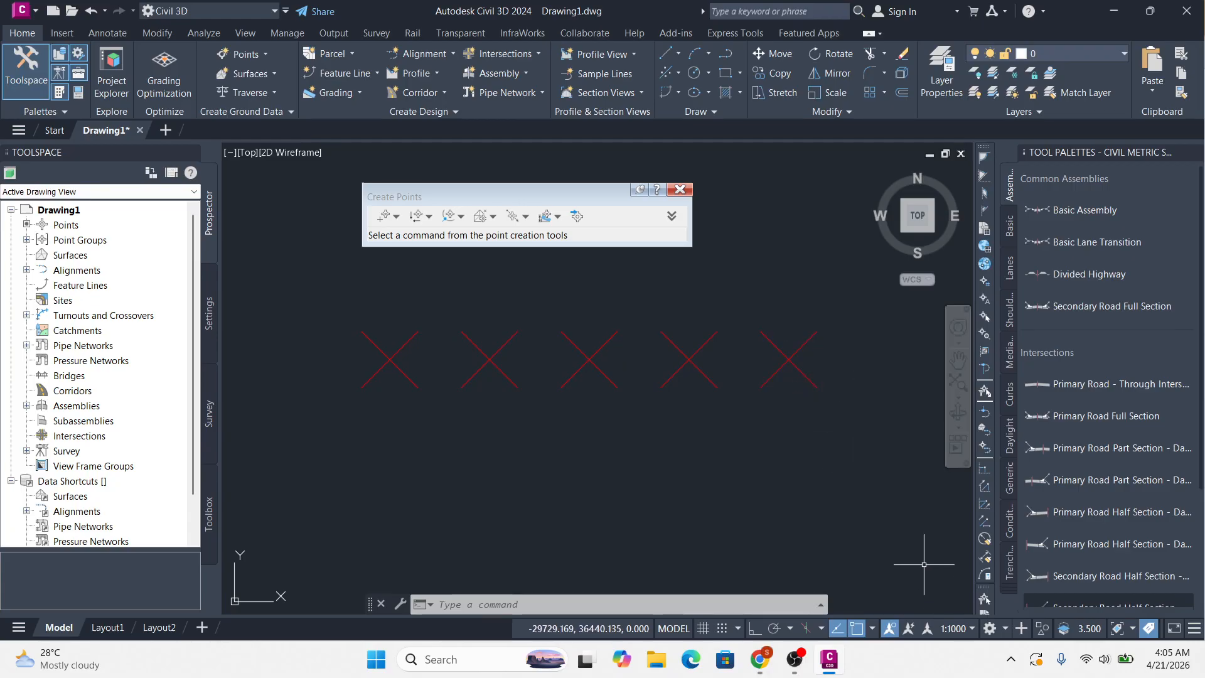
left_click(959, 629)
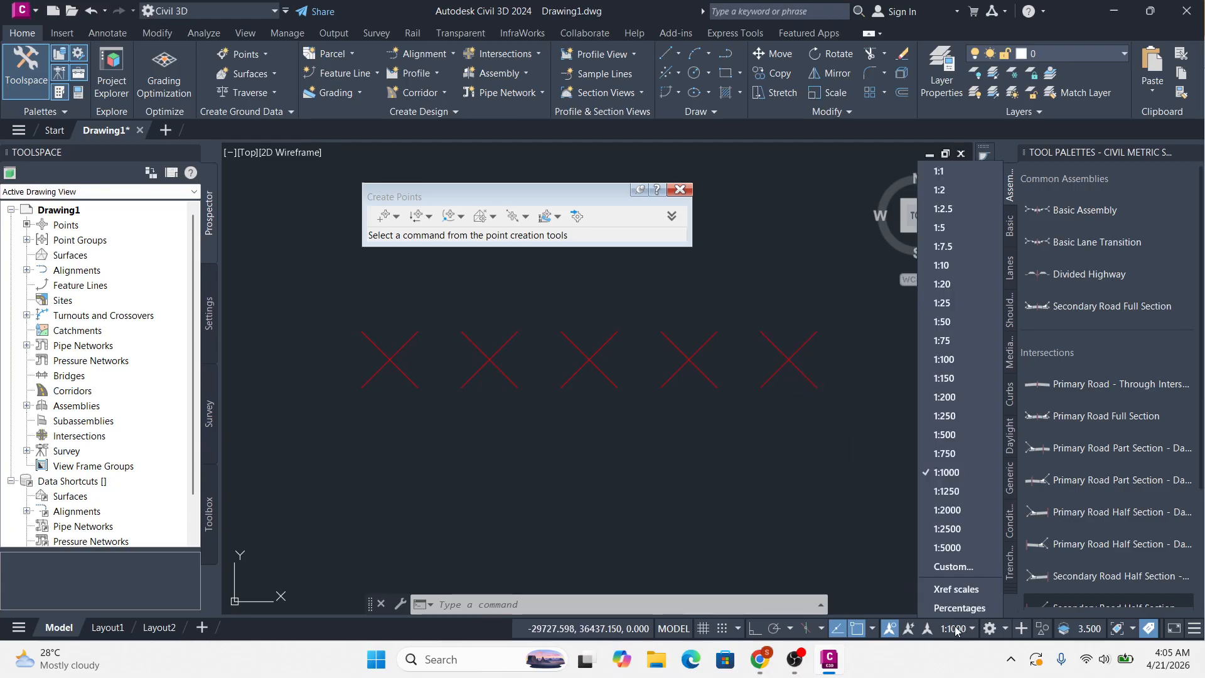
left_click(952, 435)
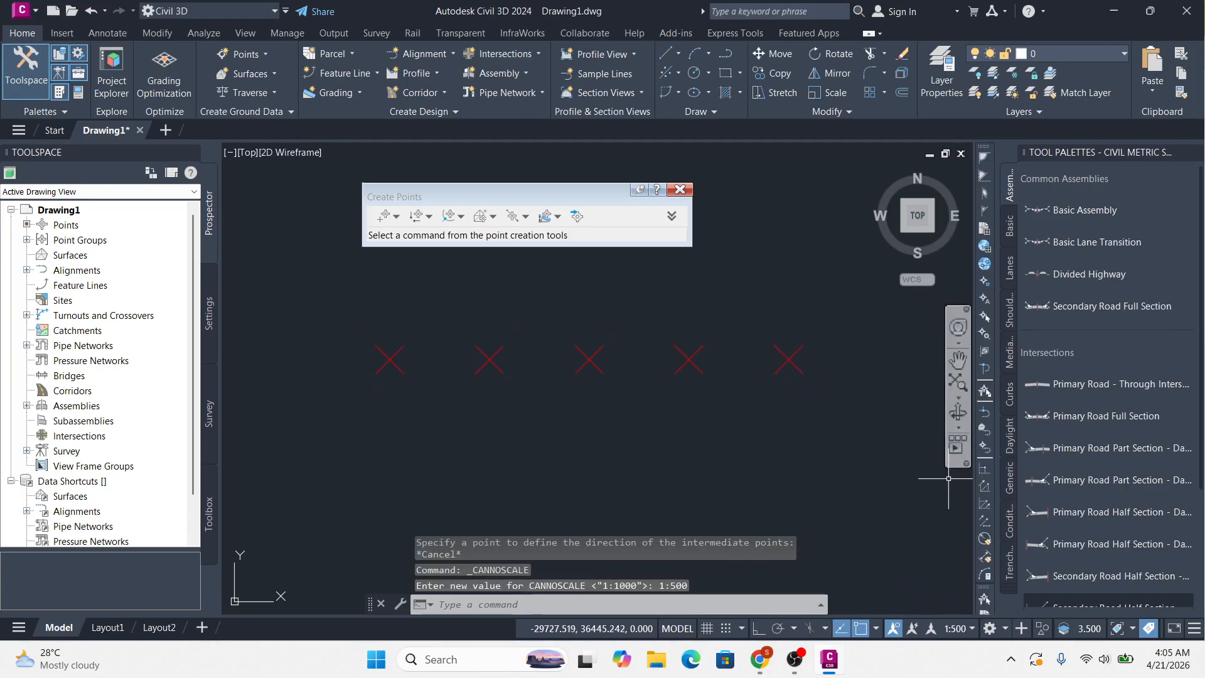
left_click(962, 629)
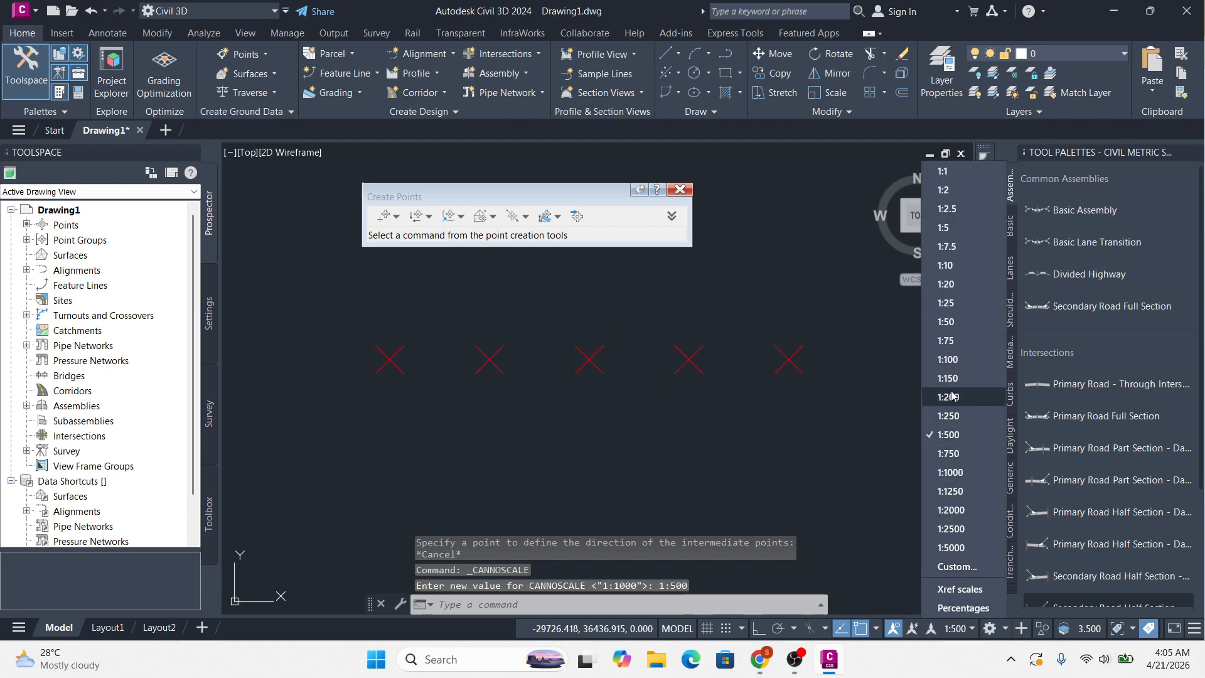
left_click(949, 416)
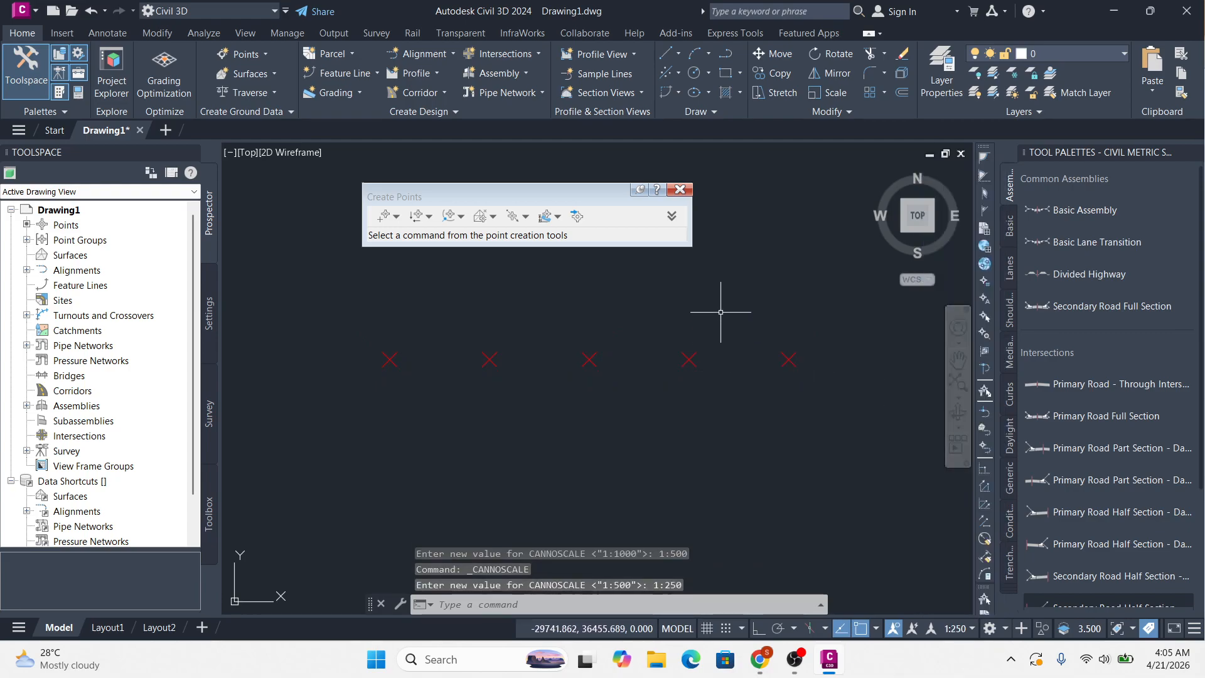
left_click(679, 189)
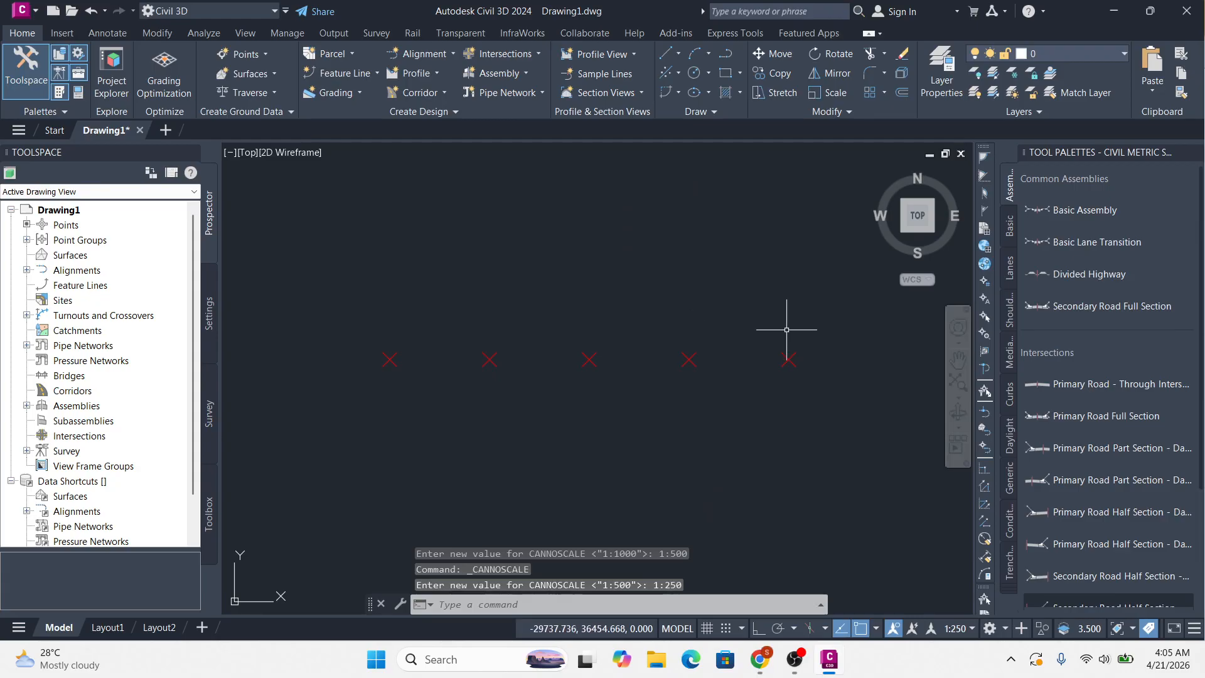
Set the point label style of all points in the row to Elevation Only and clear the selection
left_click(823, 285)
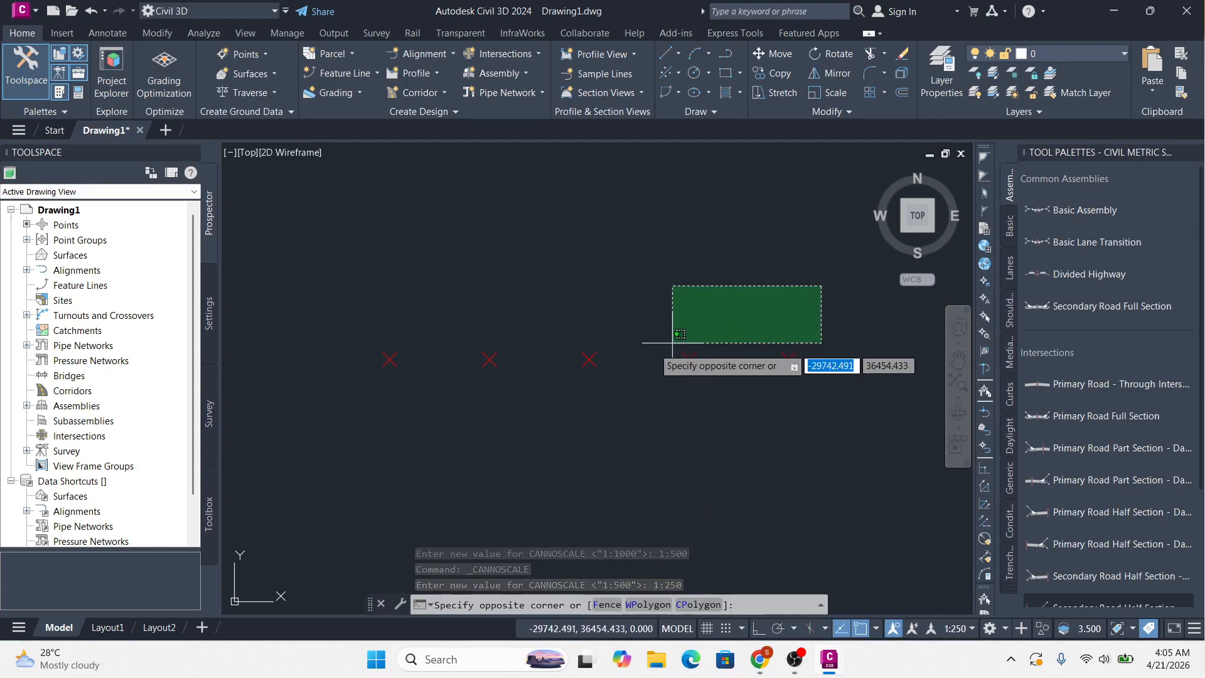
left_click(361, 418)
left_click(109, 59)
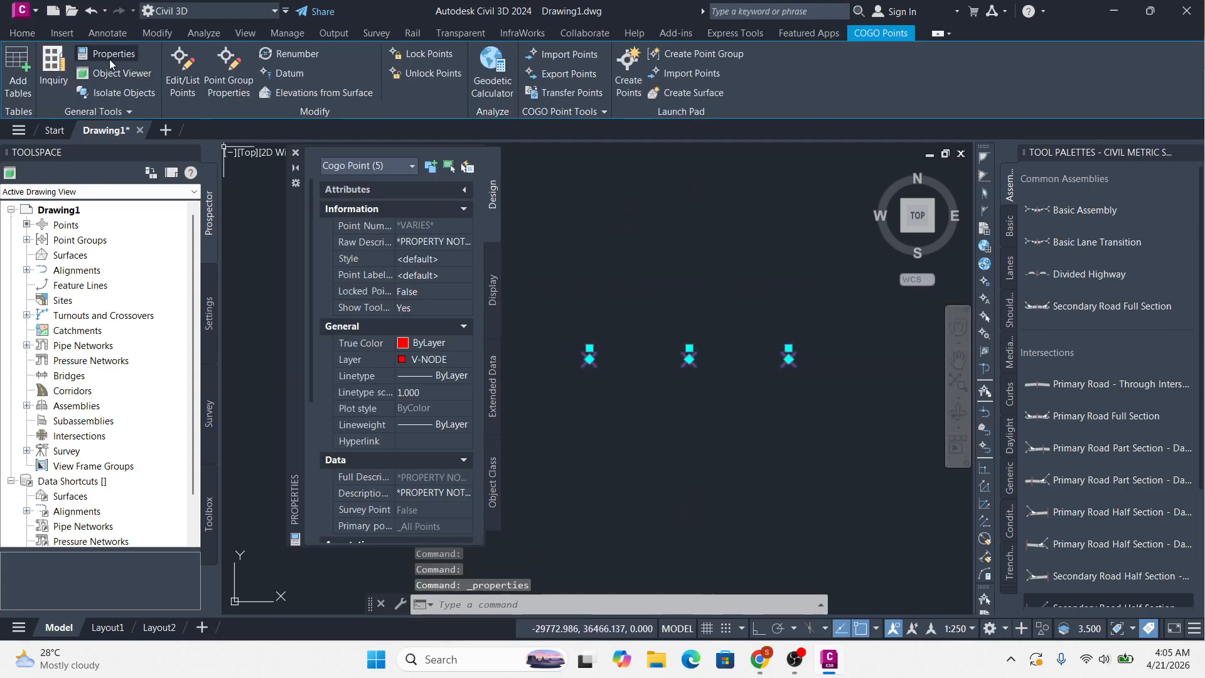
left_click(413, 276)
left_click(454, 276)
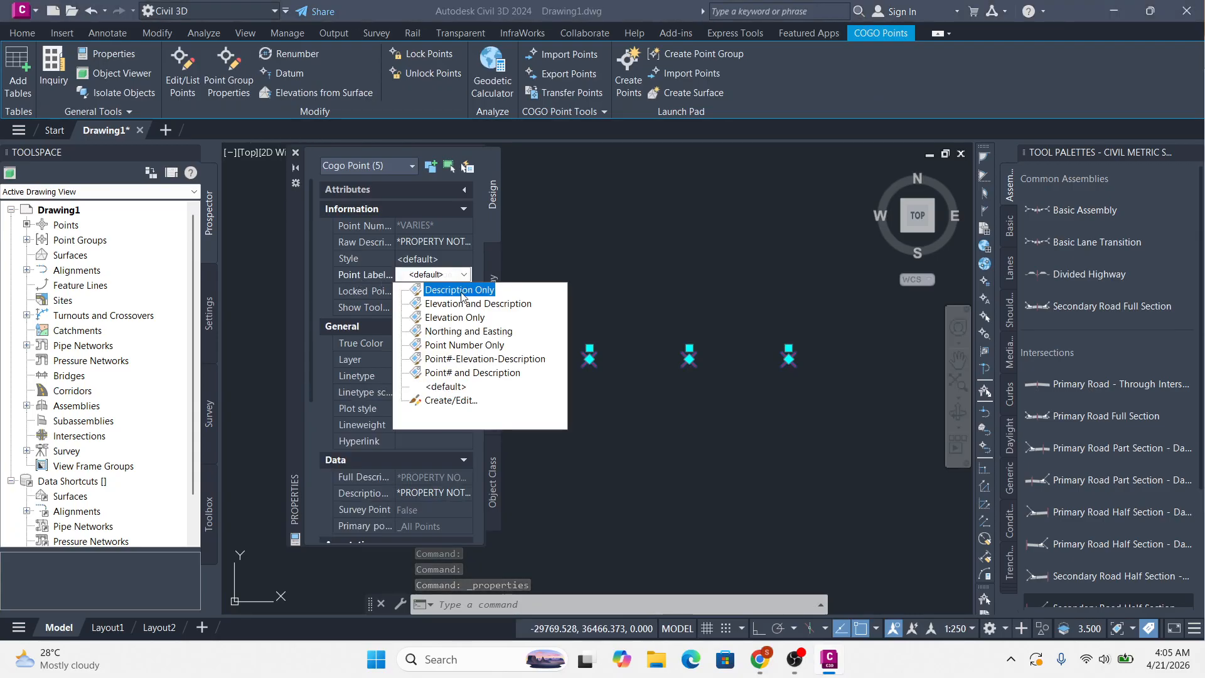
left_click(461, 316)
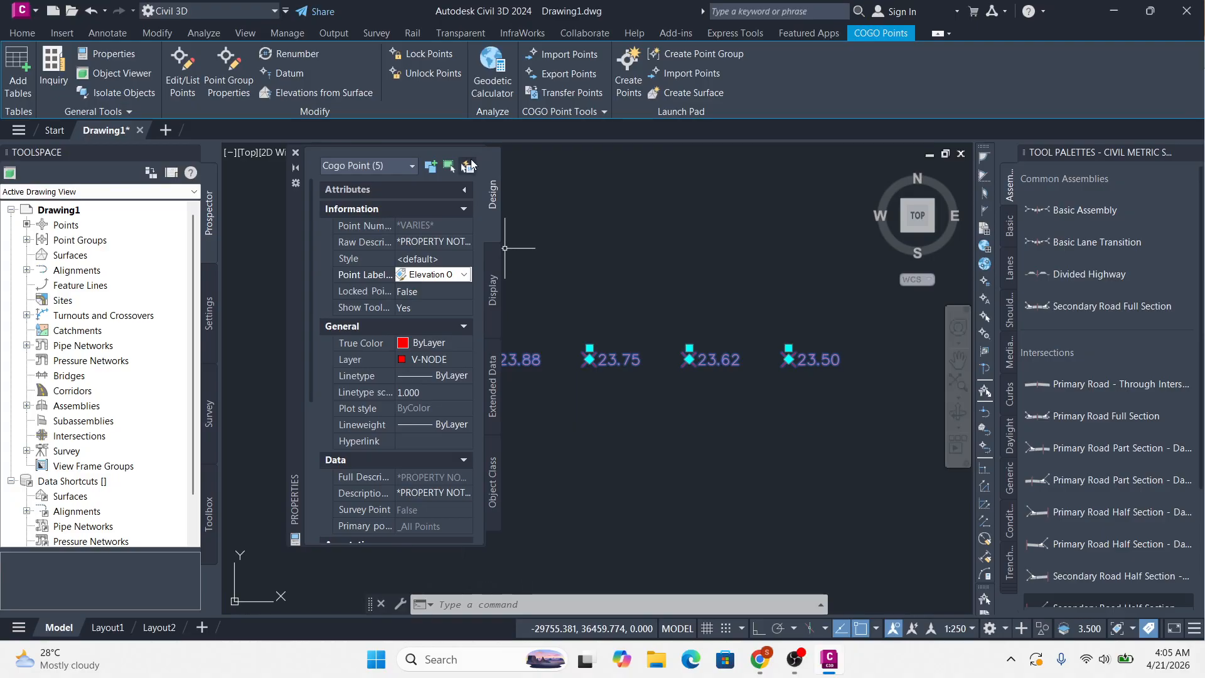
left_click(295, 153)
key("Escape")
Examine the elevation labels along the whole row of points, from the starting point to the ending point
scroll(439, 370, "up", 6)
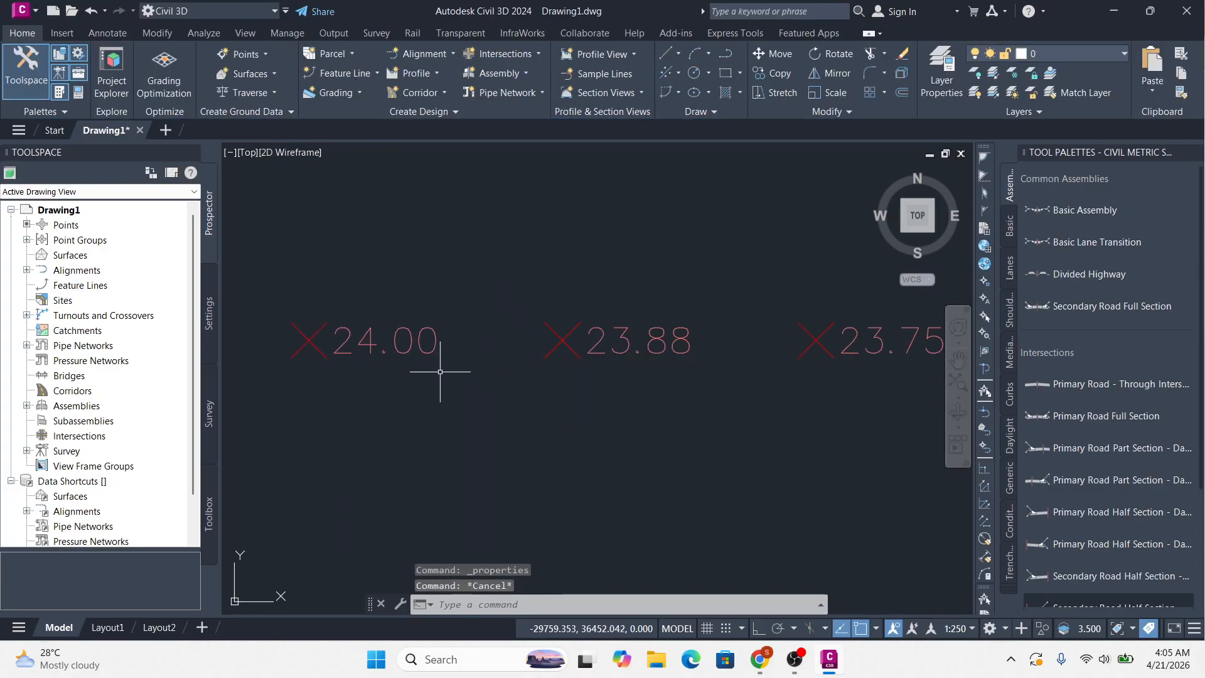
scroll(520, 301, "down", 4)
scroll(439, 277, "up", 4)
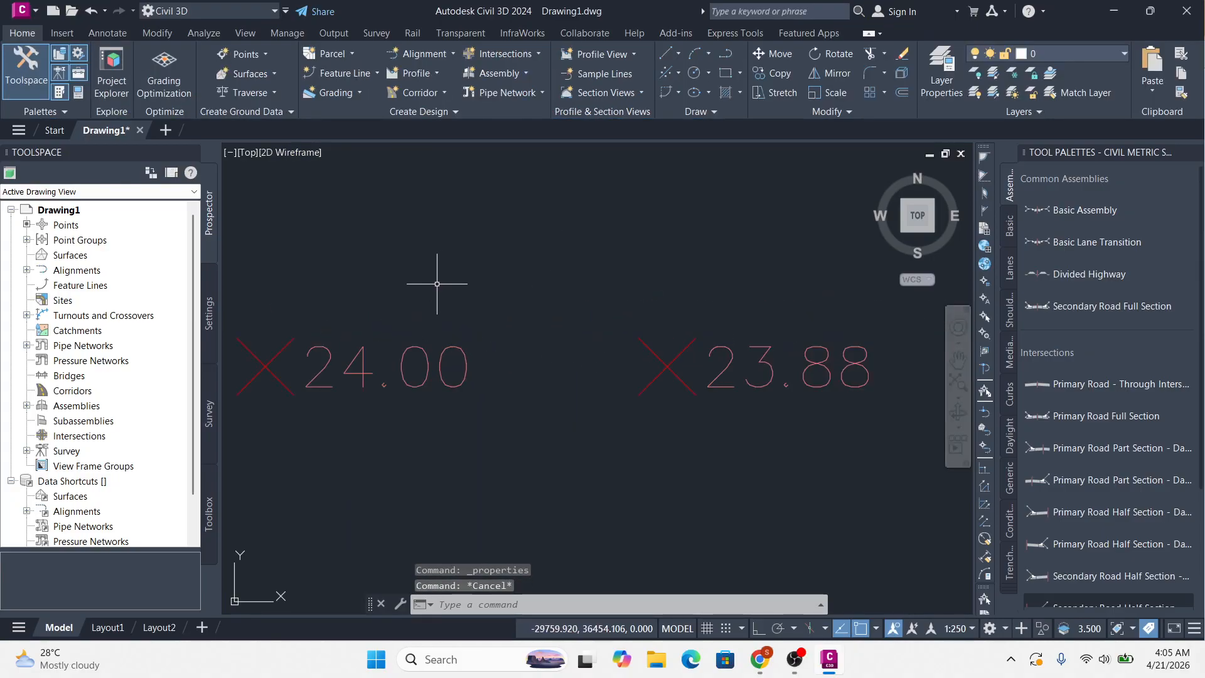
scroll(490, 307, "down", 5)
scroll(414, 313, "down", 4)
scroll(679, 310, "up", 4)
scroll(693, 306, "up", 2)
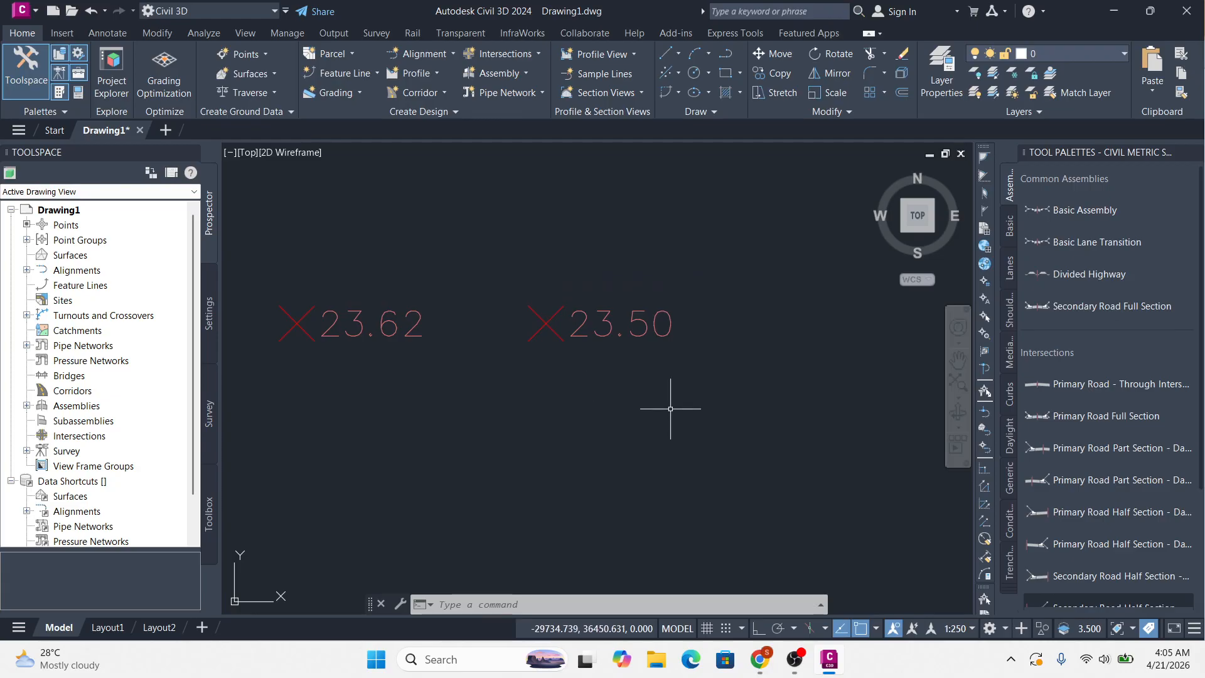
scroll(809, 325, "down", 6)
scroll(700, 328, "up", 4)
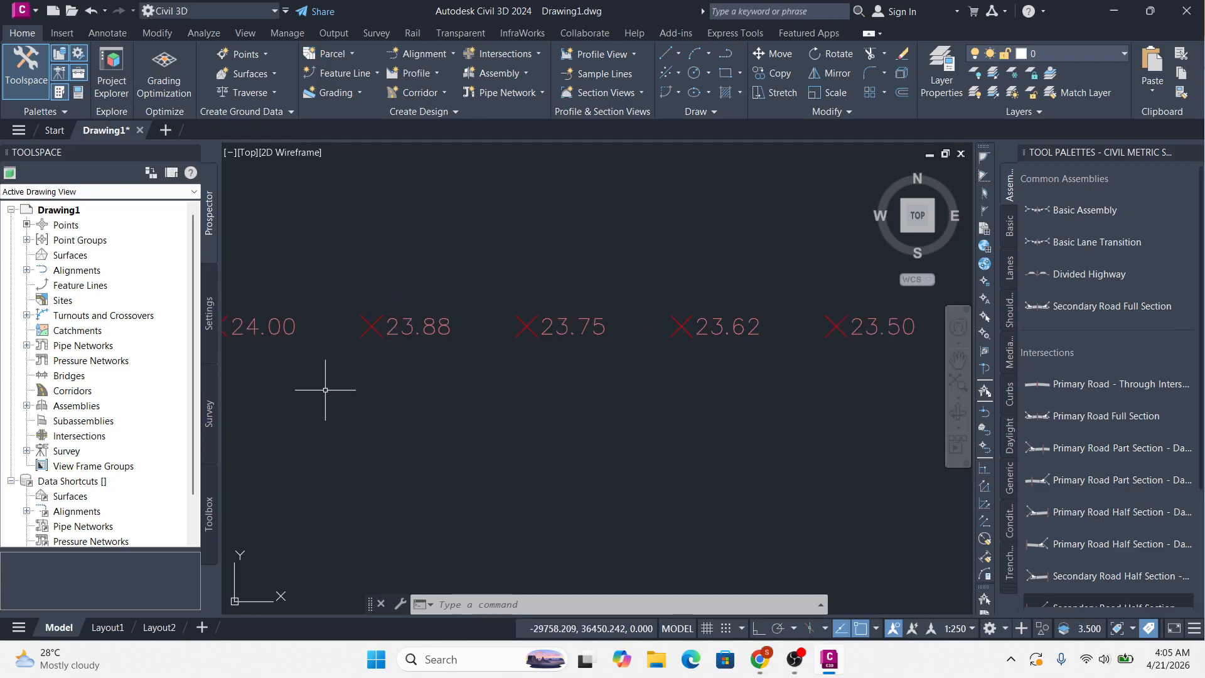
scroll(590, 331, "down", 2)
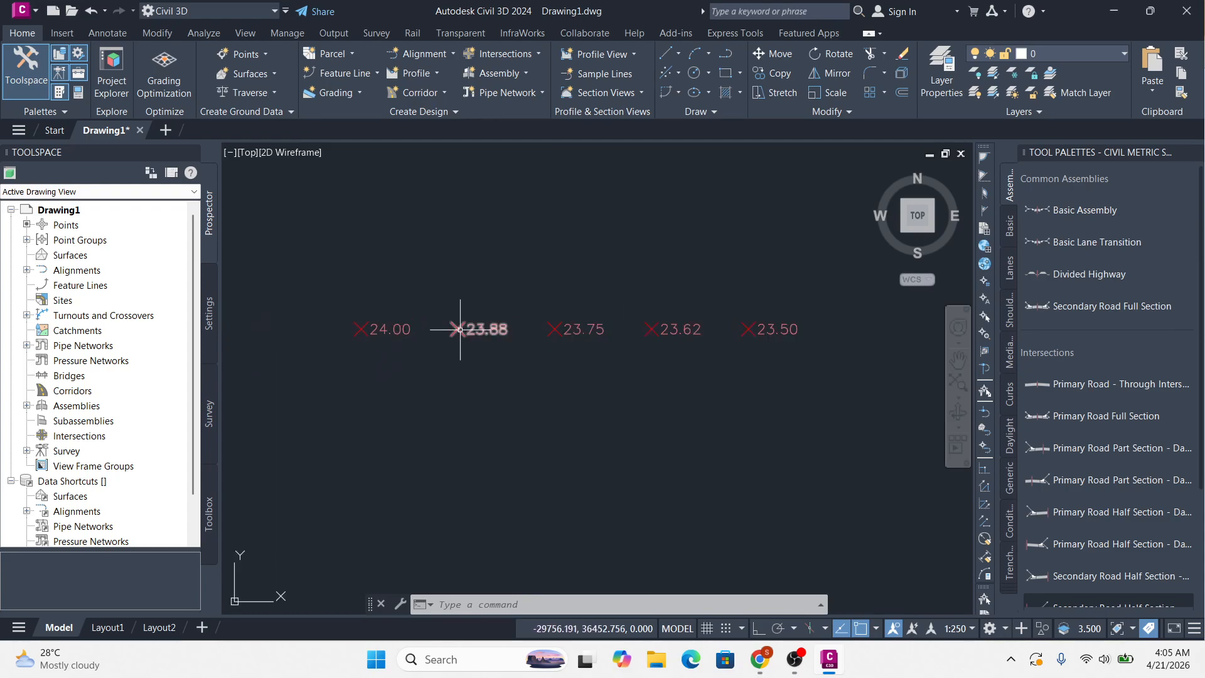
scroll(433, 328, "up", 2)
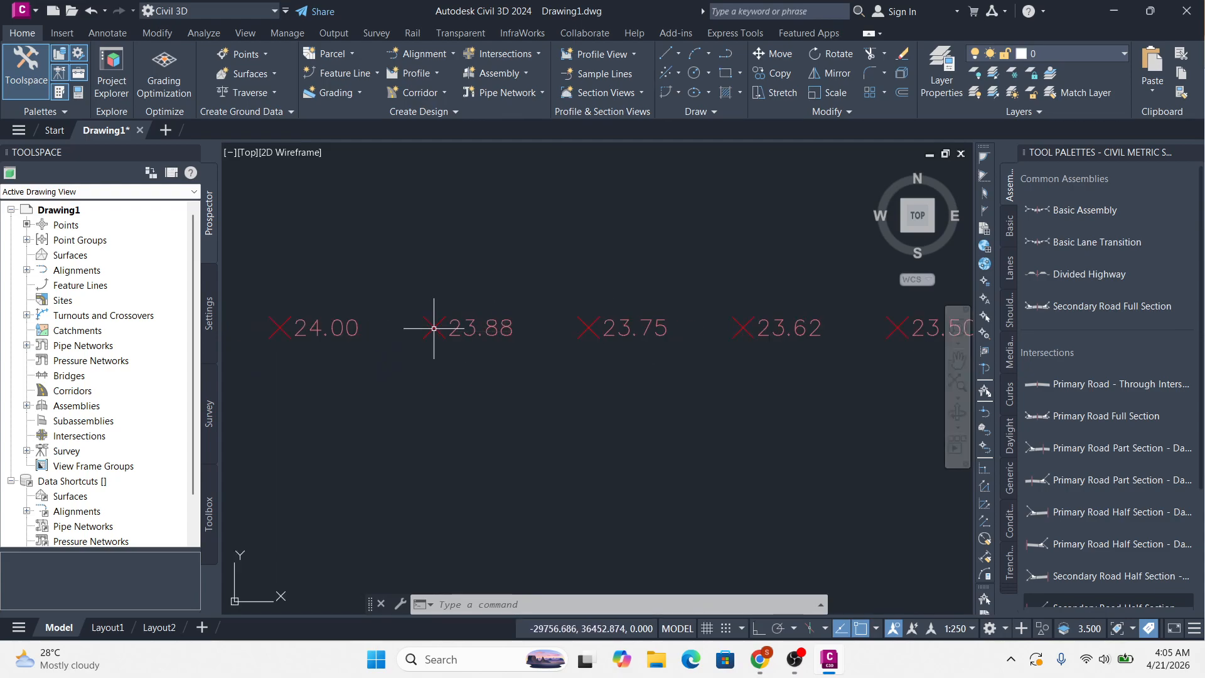
scroll(456, 284, "down", 2)
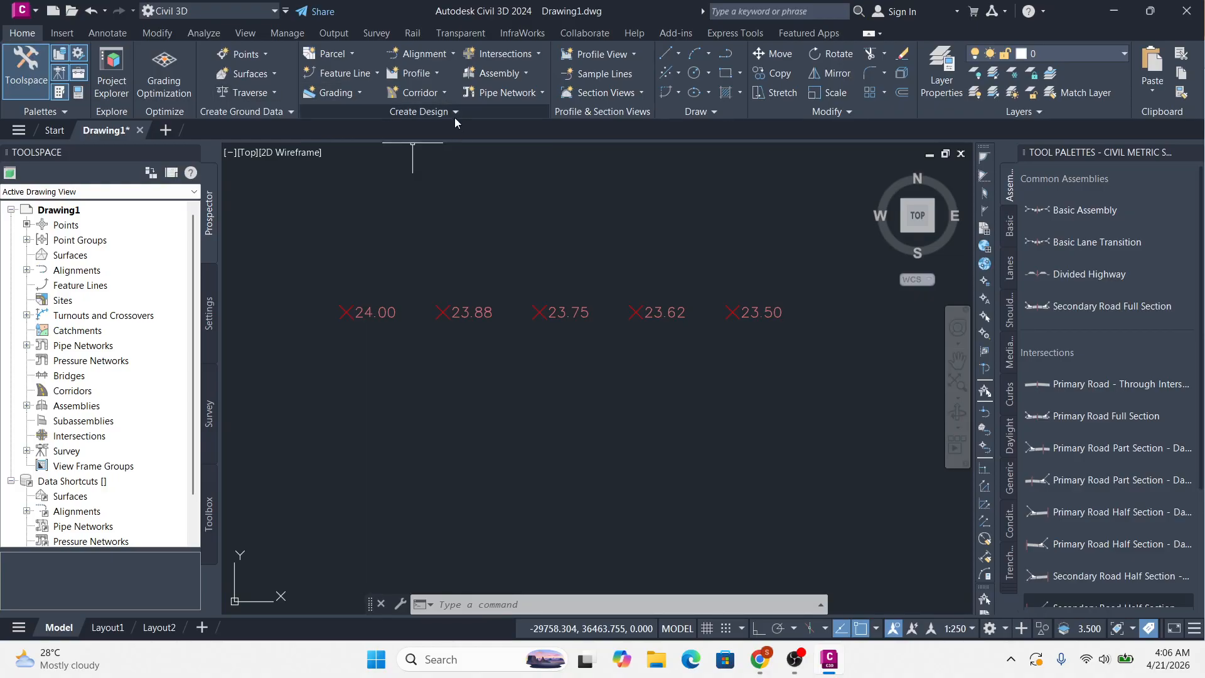
Draw a feature line in Site 1 with the Basic Feature Line style from the first point at elevation 24 to the row's last point
left_click(371, 74)
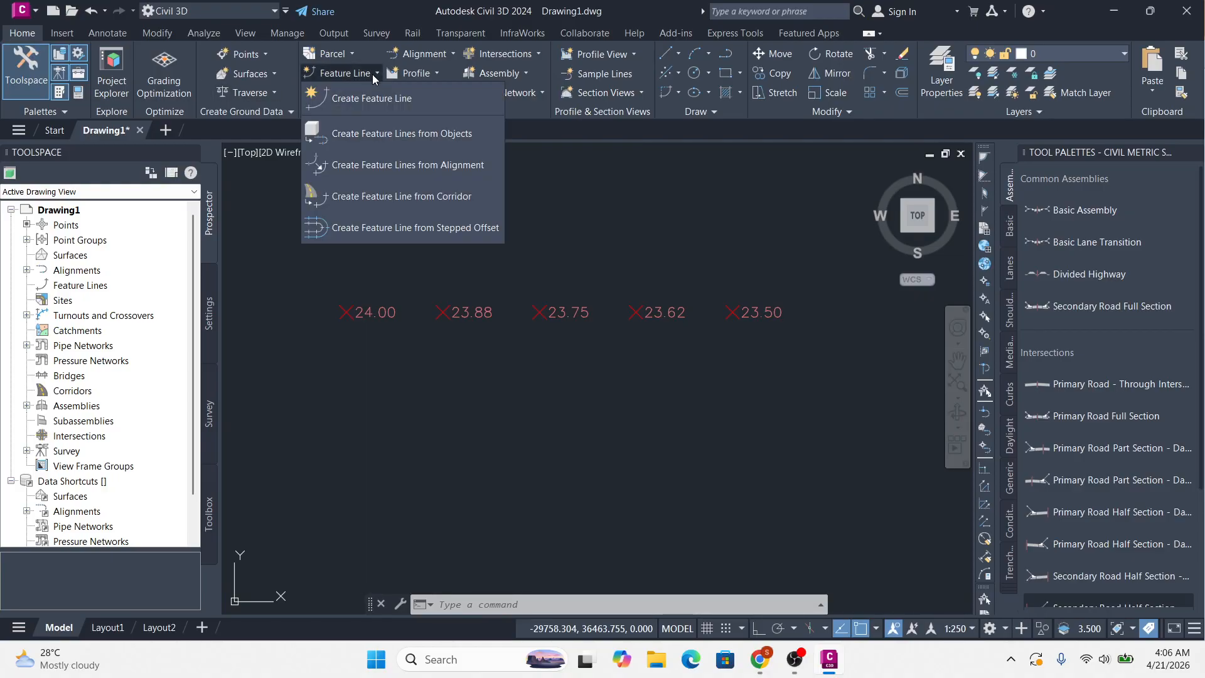
left_click(383, 100)
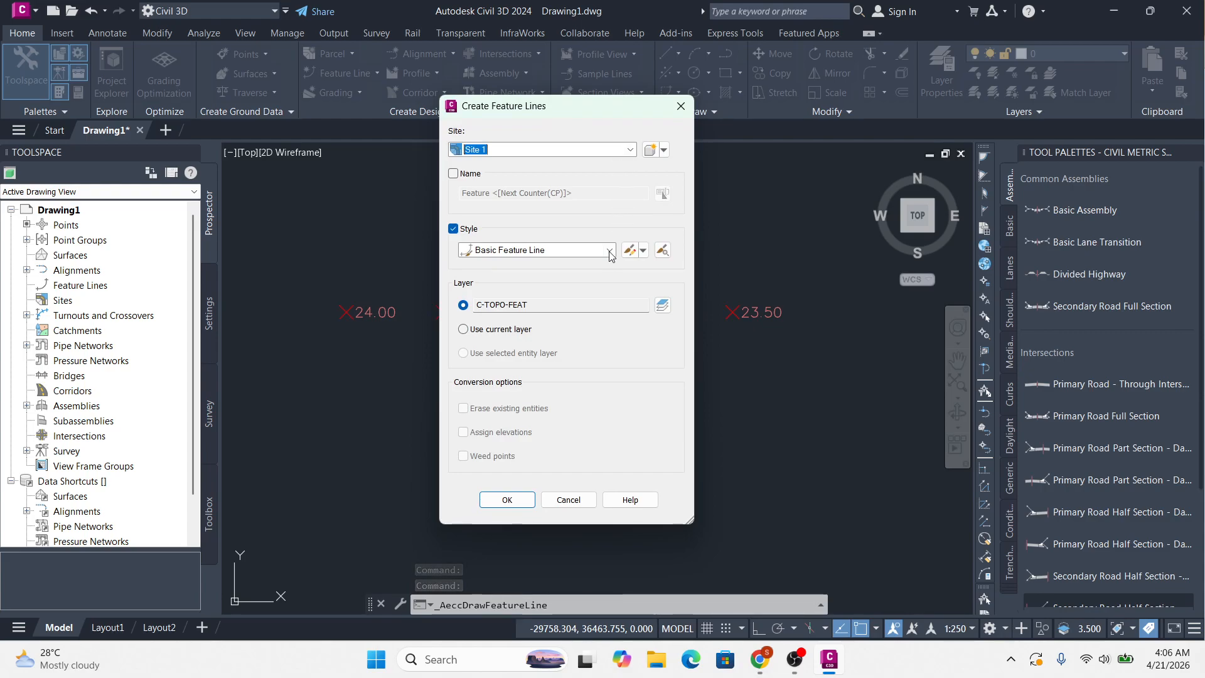
left_click(524, 497)
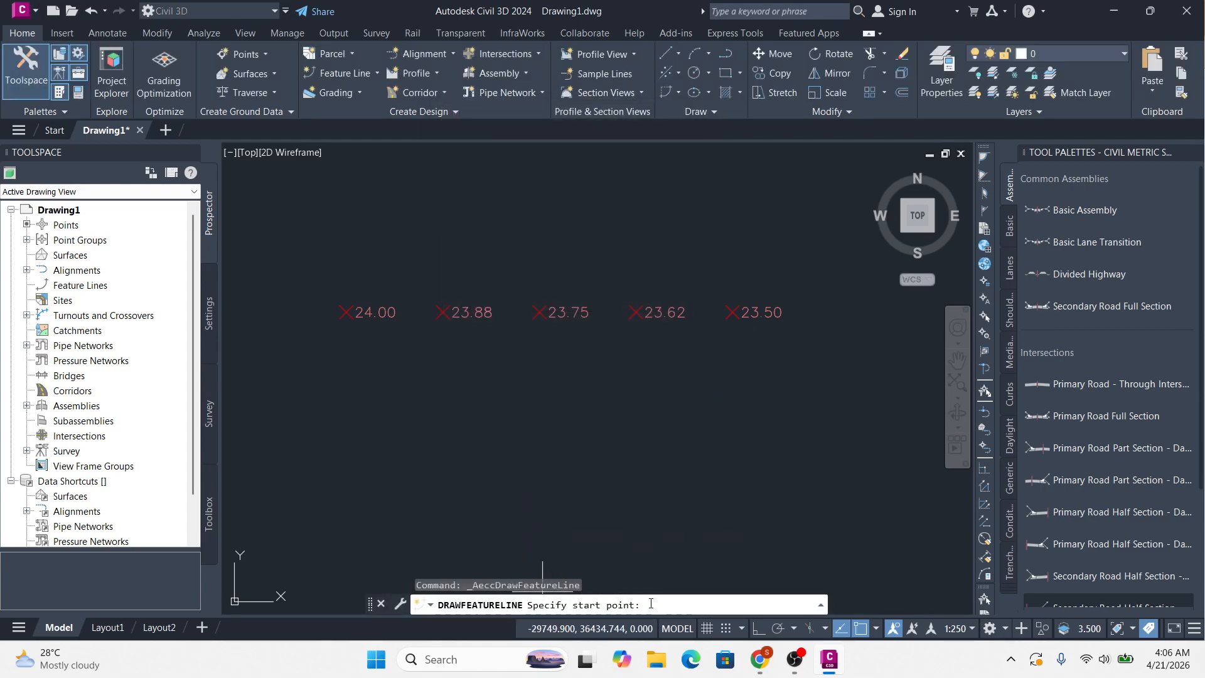
left_click(346, 312)
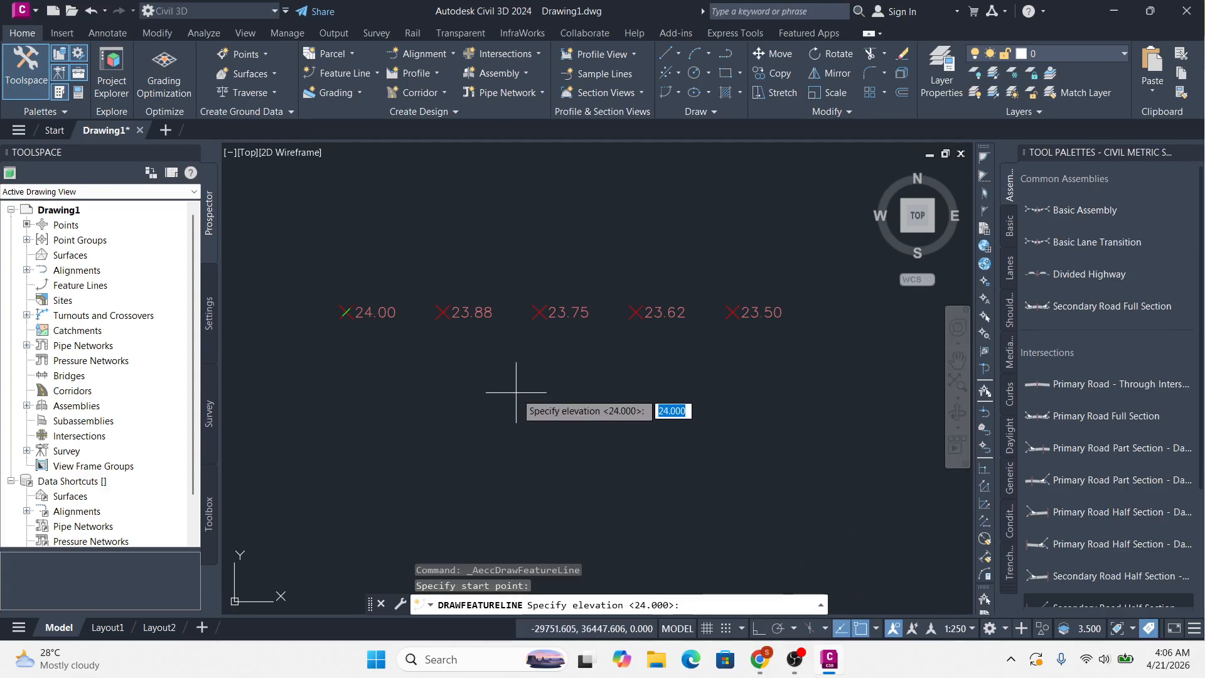
key("Return")
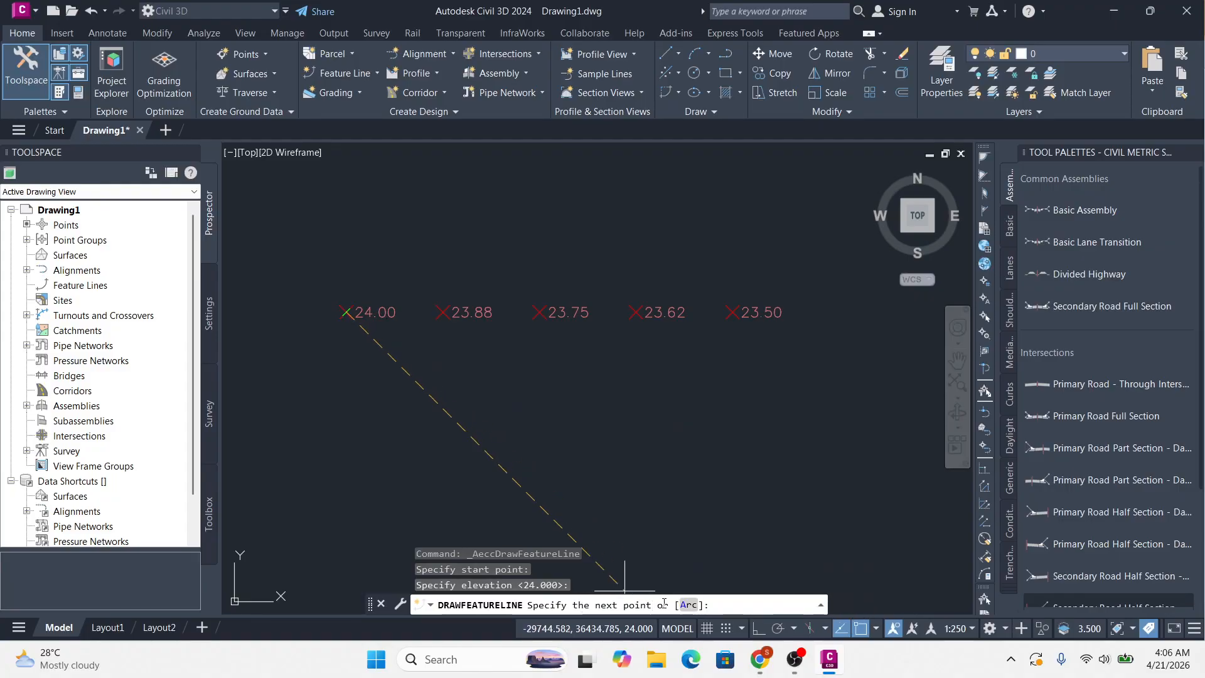
left_click(732, 313)
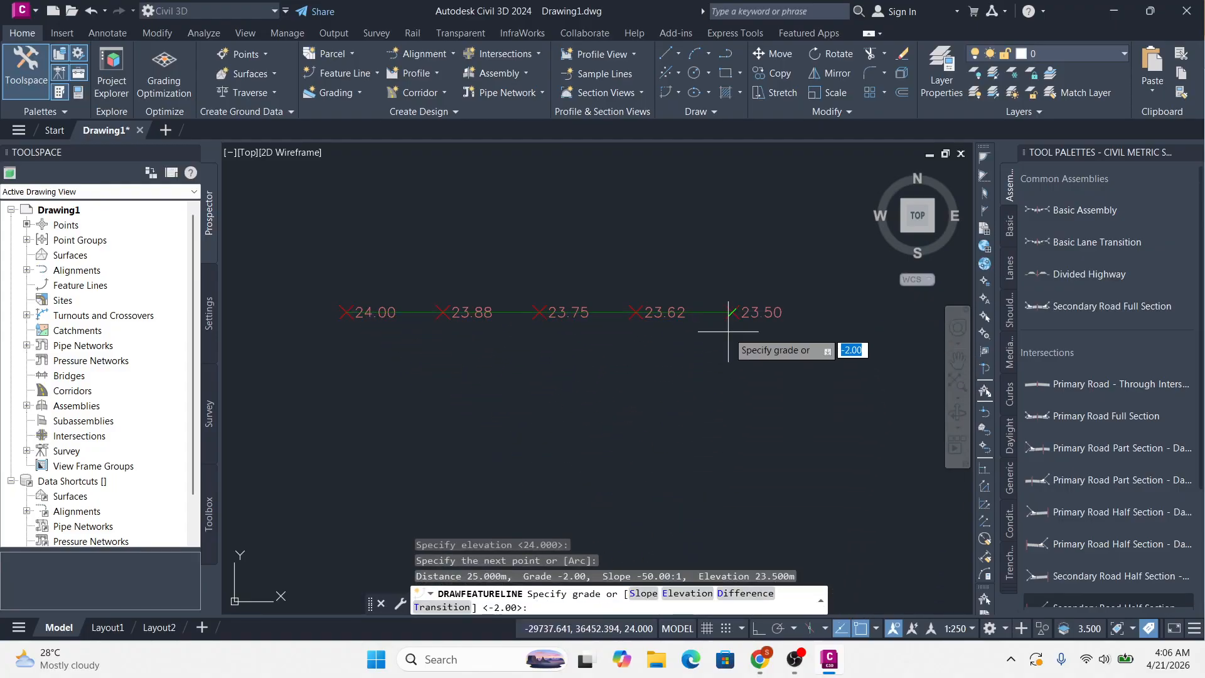
key("Escape")
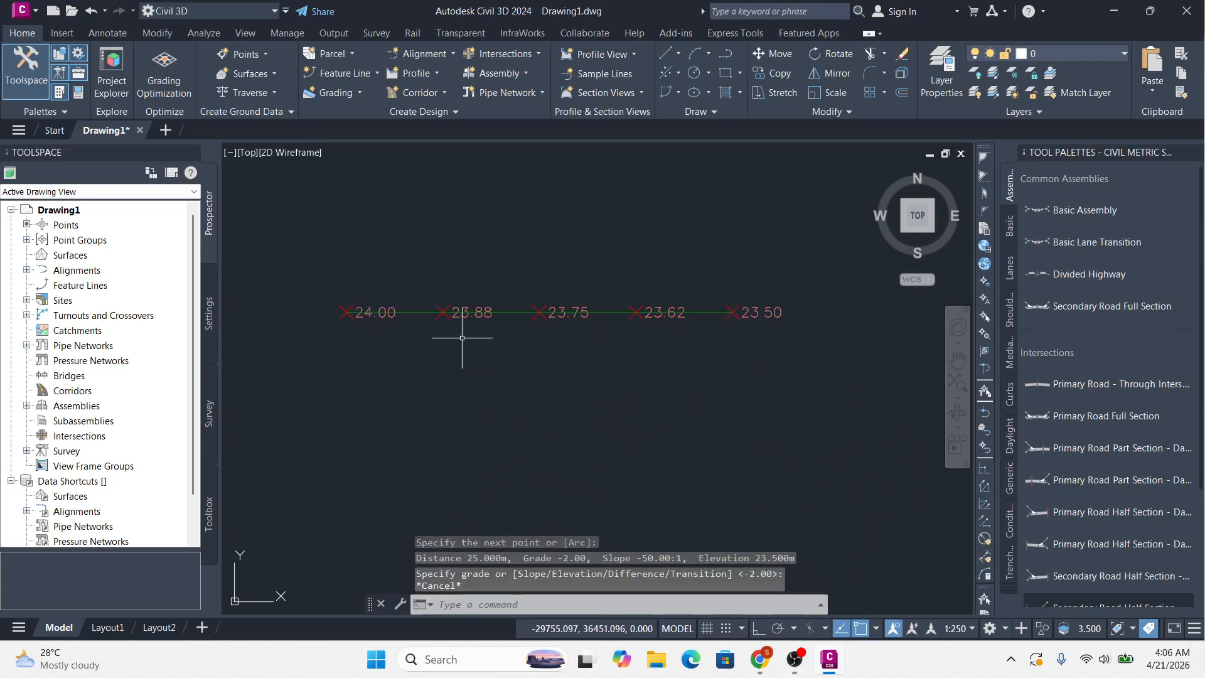
Add a single-segment line label in the Distance Only style to the feature line between its first and second points
scroll(462, 339, "up", 3)
scroll(553, 309, "down", 3)
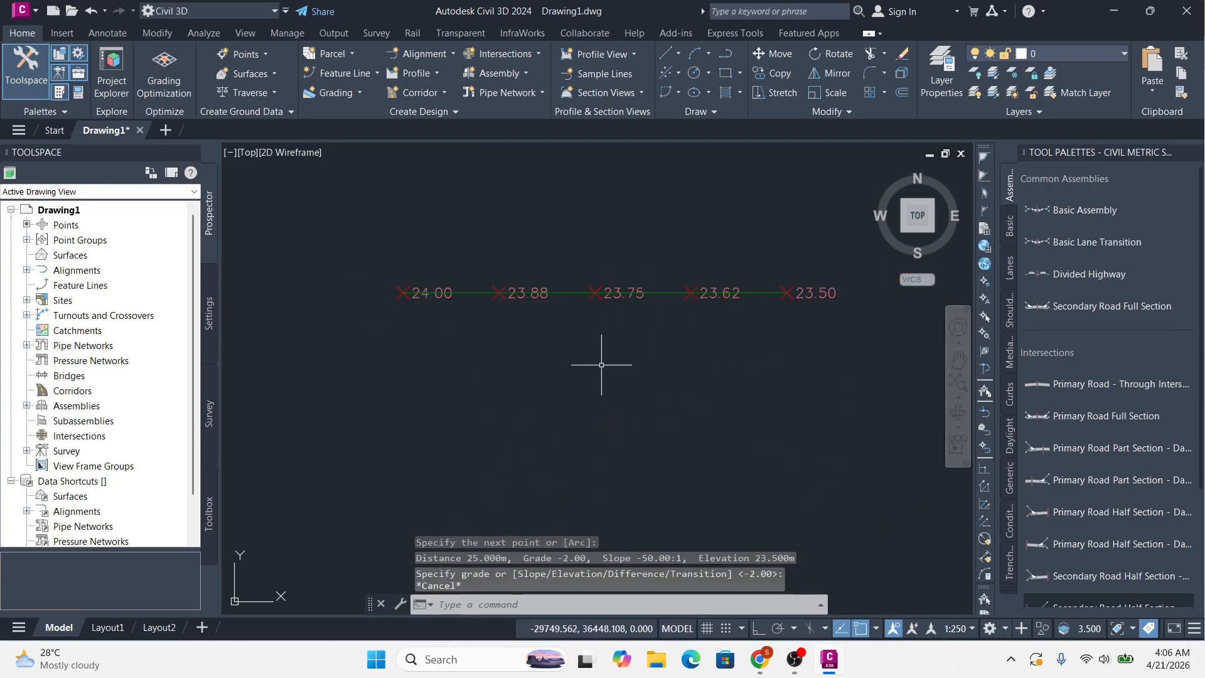
middle_click_drag(569, 347, 559, 352)
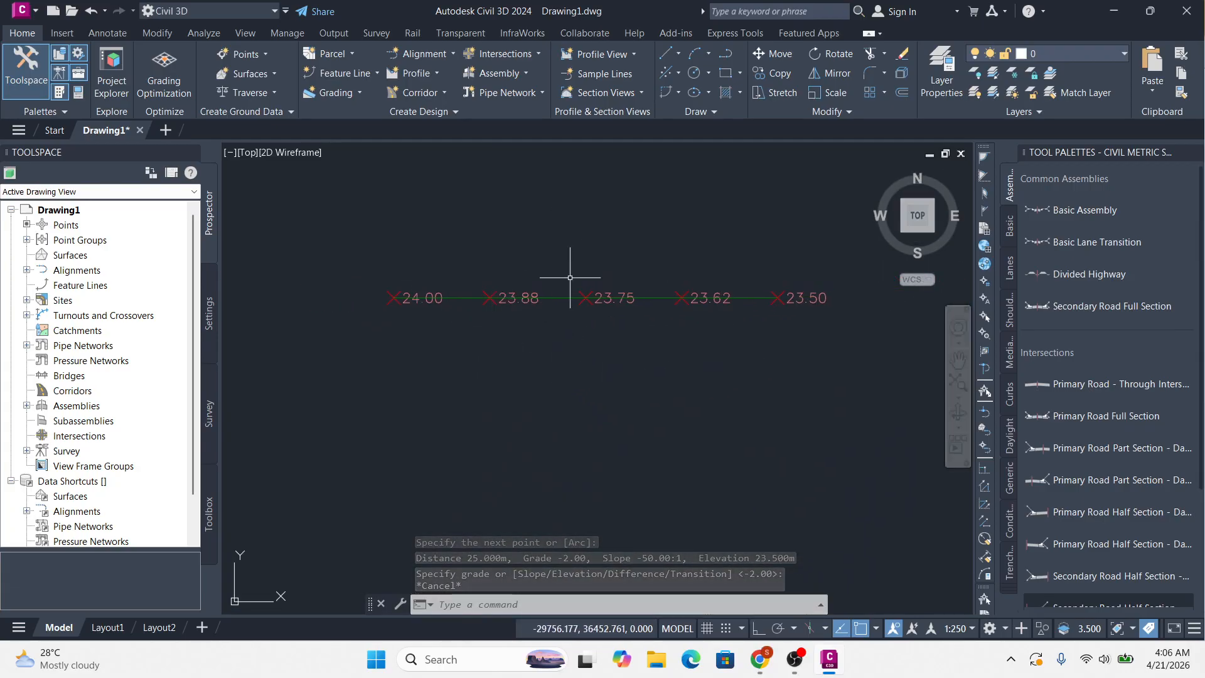
left_click(108, 33)
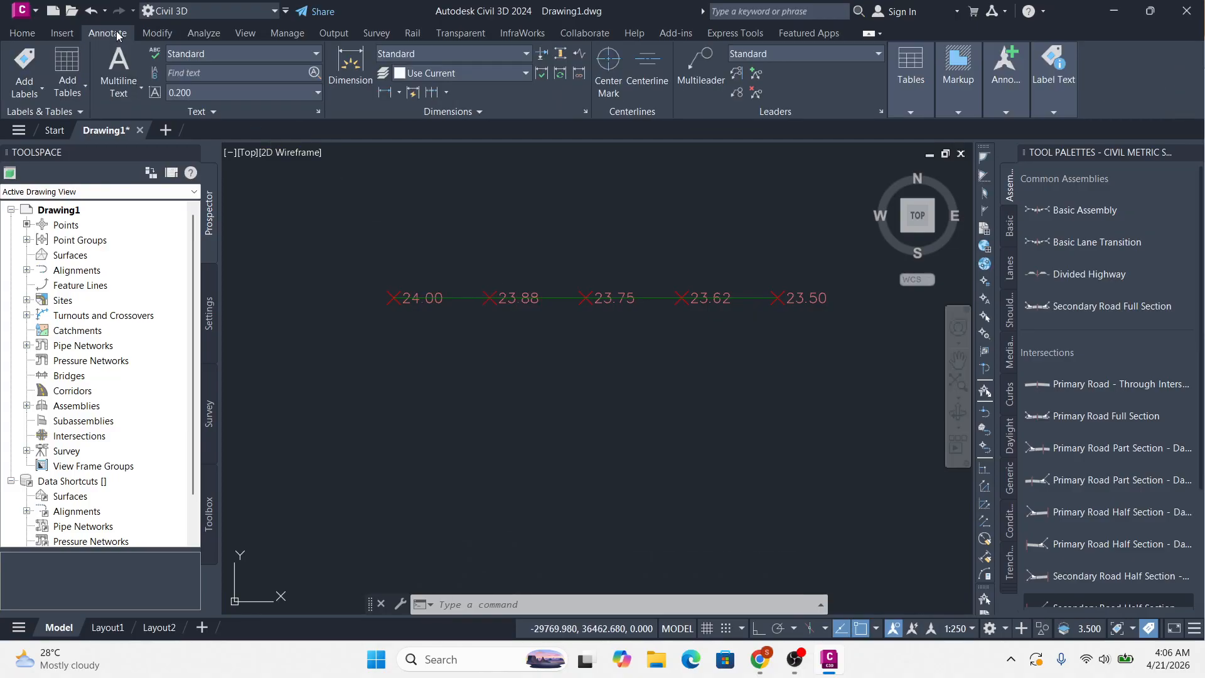
left_click(40, 88)
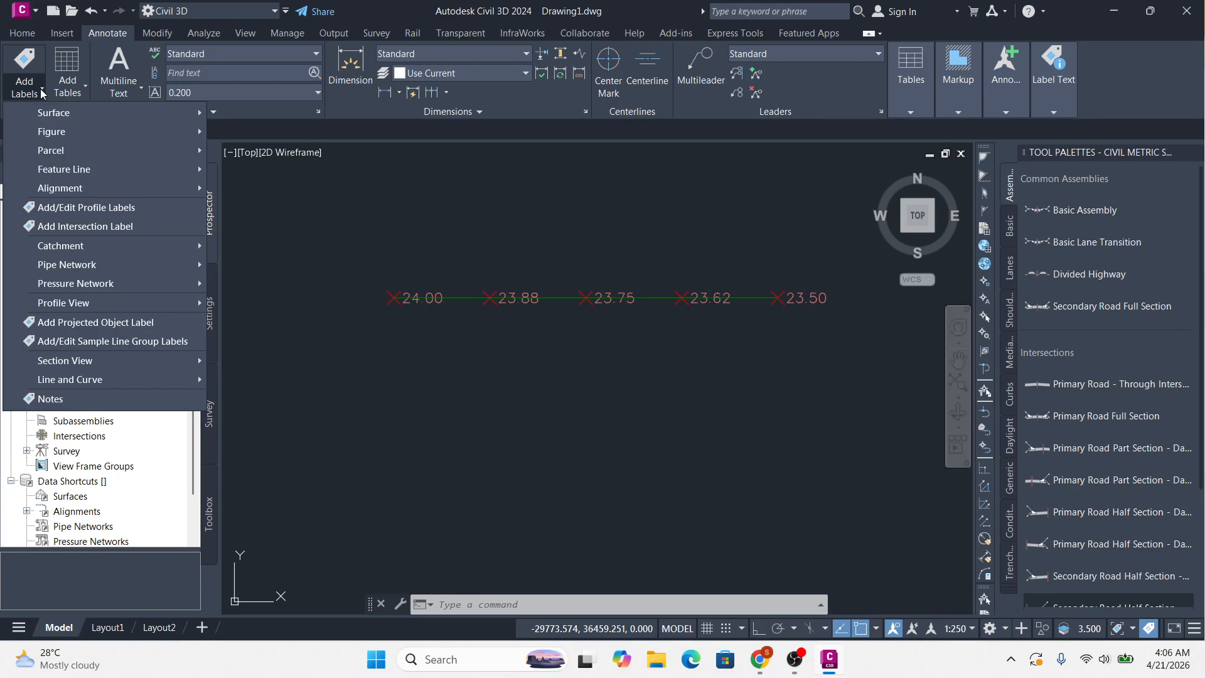
mouse_move(86, 174)
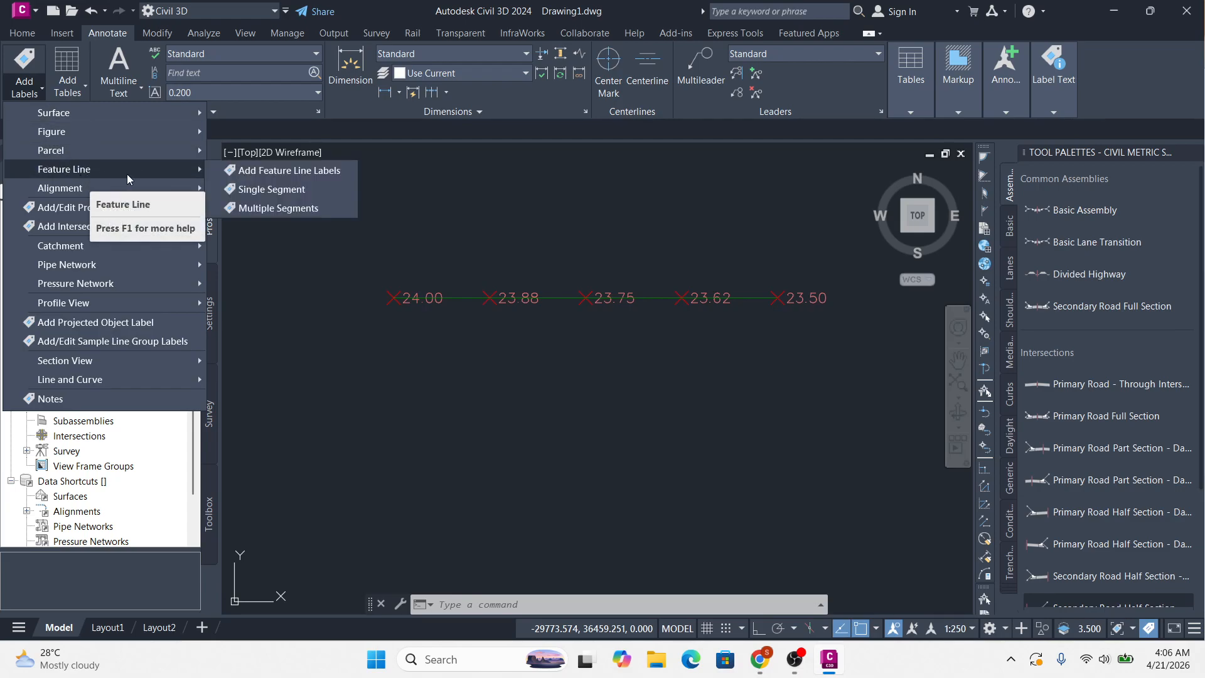
left_click(251, 171)
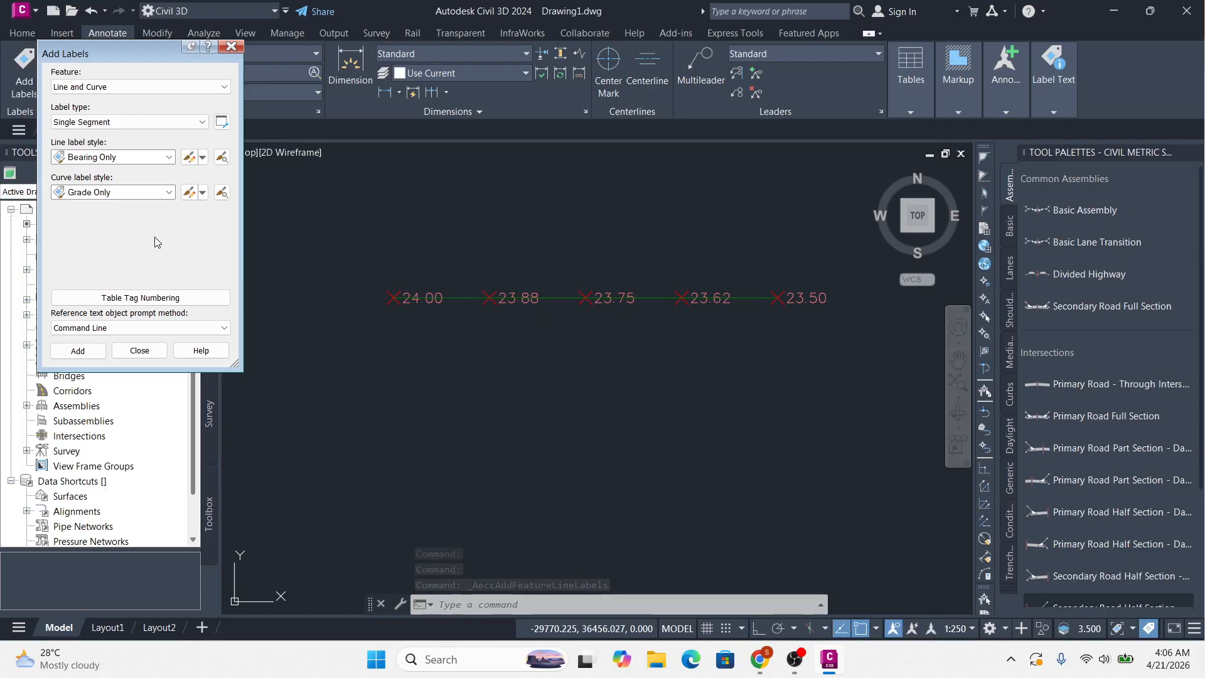
left_click(149, 158)
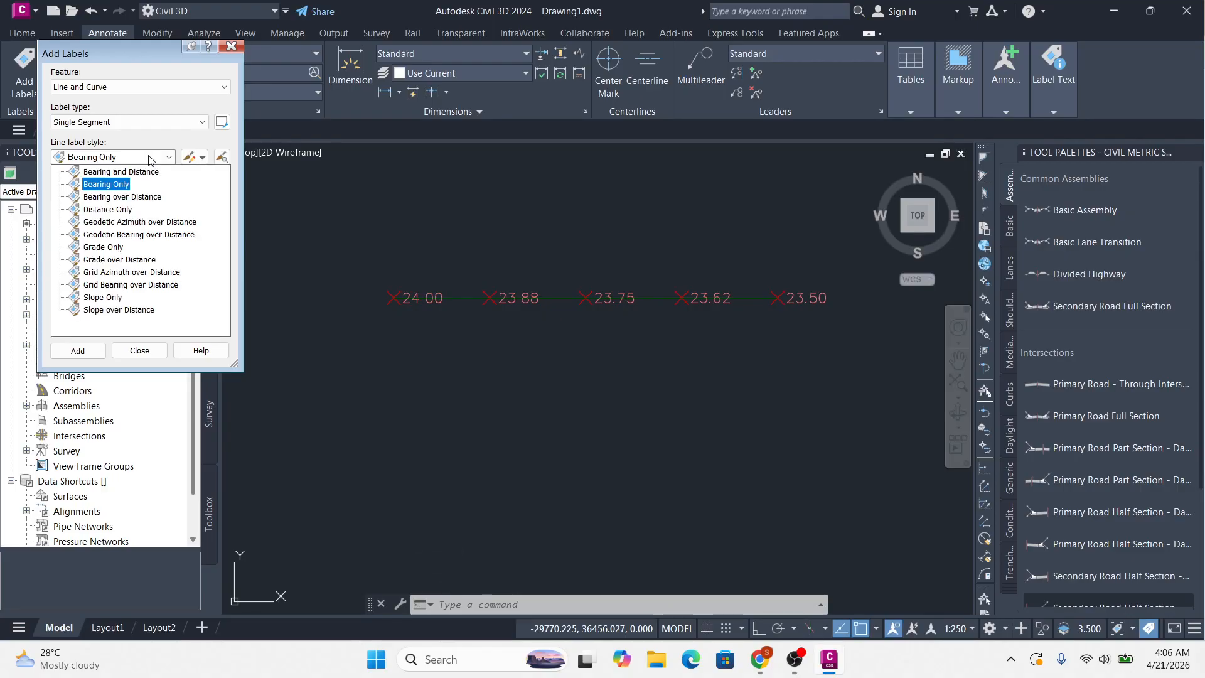
left_click(119, 209)
left_click(88, 350)
left_click(460, 297)
scroll(455, 292, "up", 6)
scroll(584, 276, "down", 4)
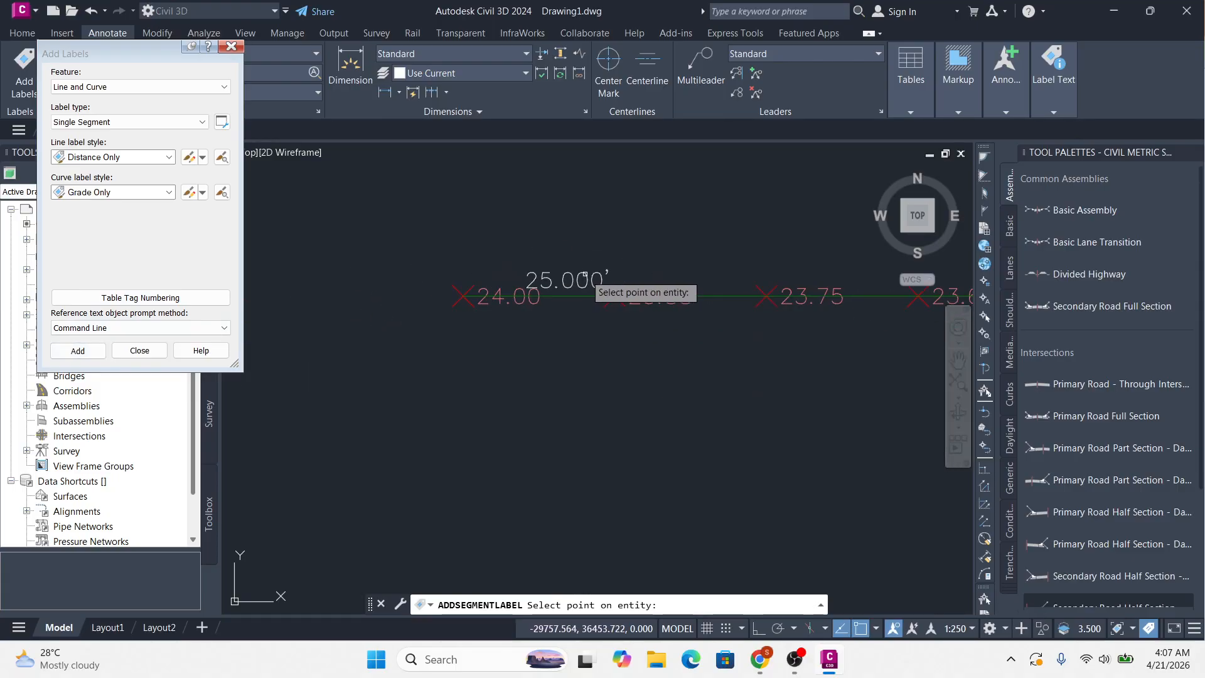
scroll(417, 280, "down", 2)
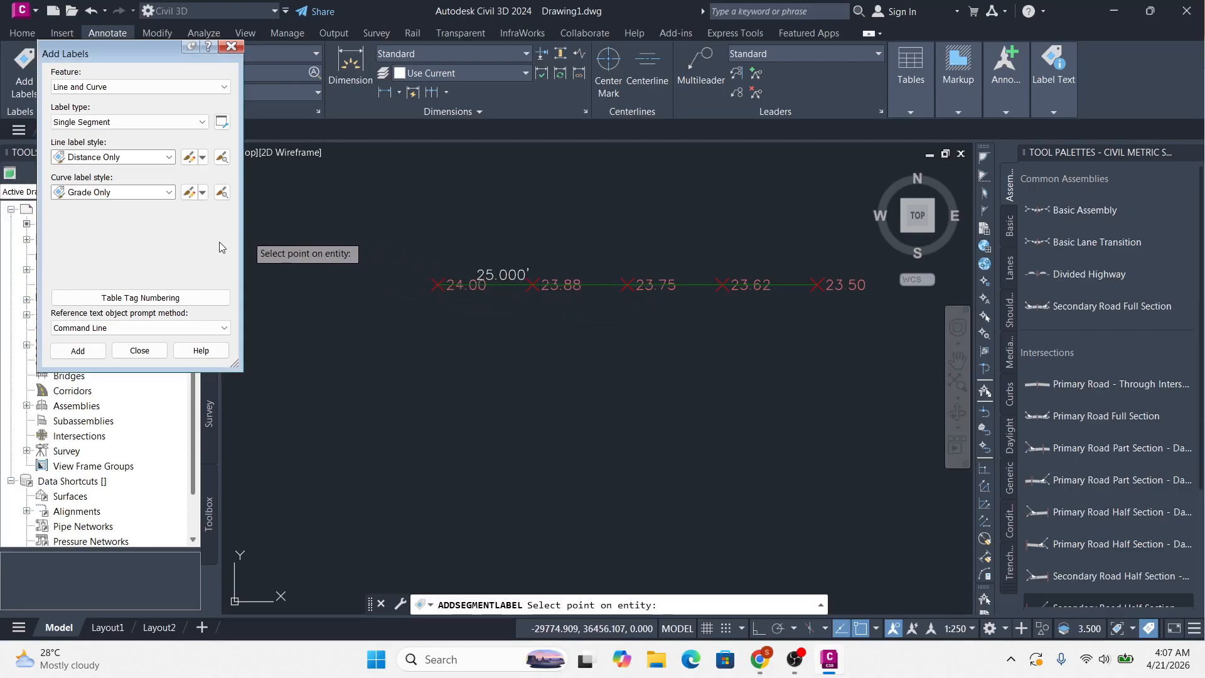
Add a single-segment line label in the Grade Only style to the feature line between its second and third points
left_click(169, 157)
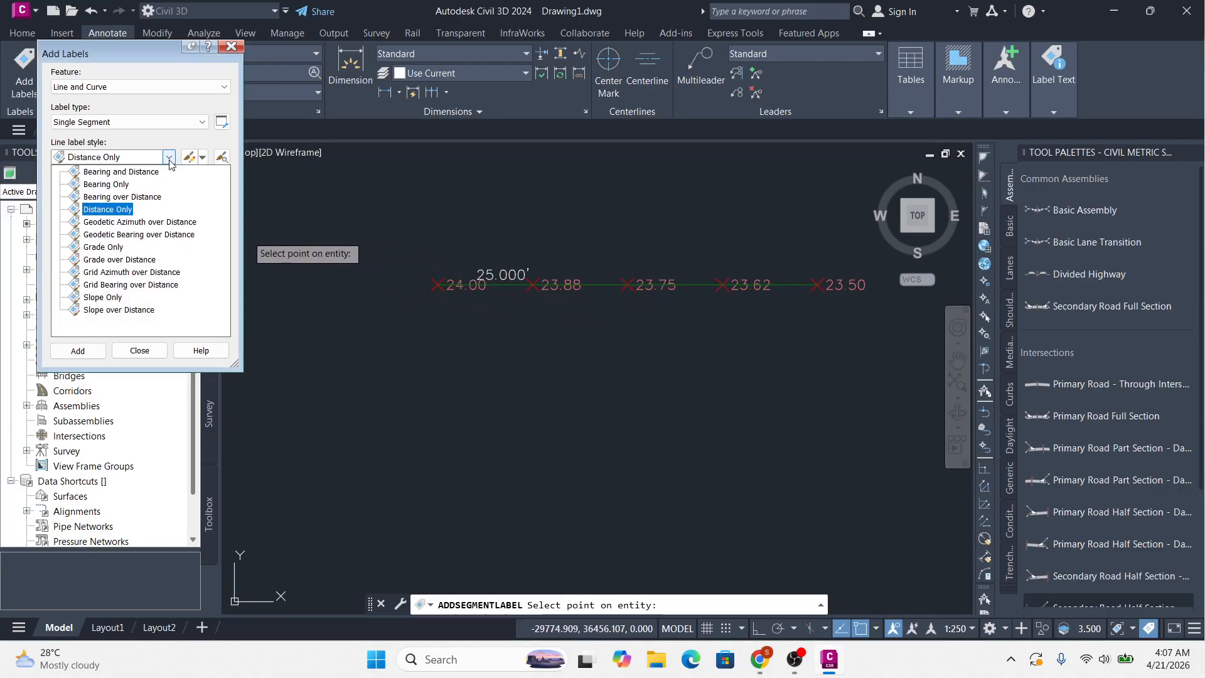
left_click(102, 247)
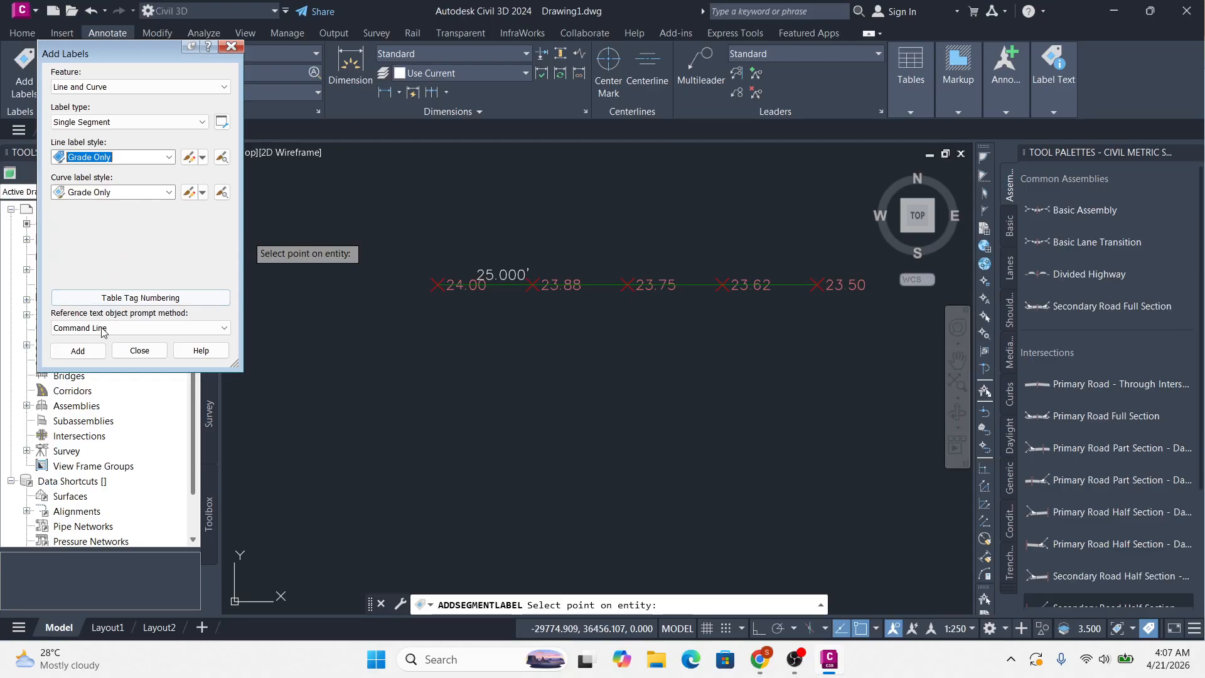
left_click(78, 350)
left_click(599, 285)
scroll(609, 284, "up", 5)
scroll(558, 276, "down", 3)
scroll(557, 276, "down", 2)
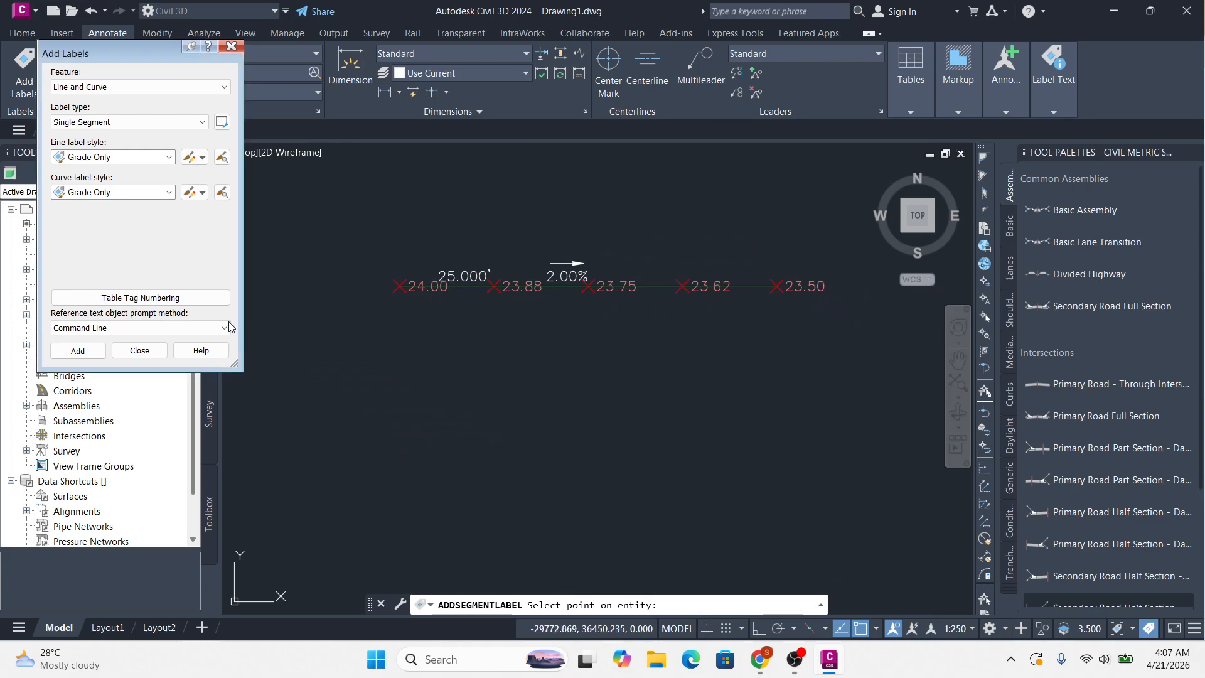
Add a Slope Only line label to the feature line between its third and fourth points, and close the label settings
left_click(168, 157)
key("Down")
key("Down")
key("Down")
key("Down")
key("Return")
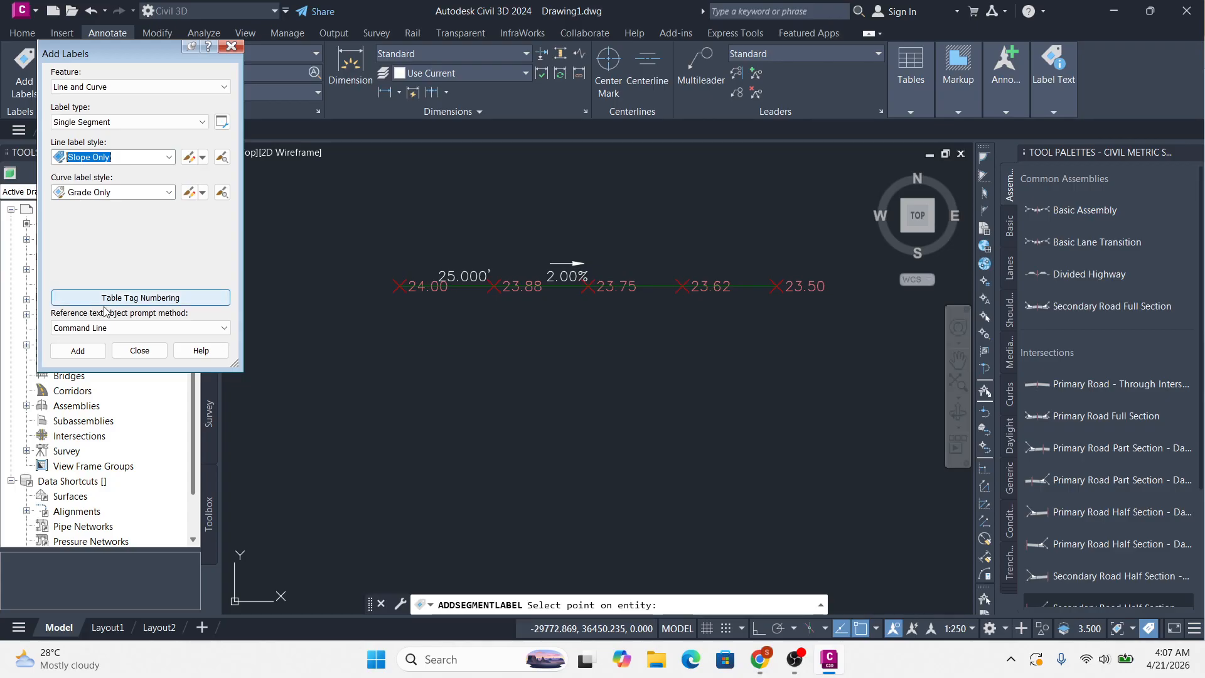
left_click(75, 352)
left_click(659, 288)
scroll(634, 288, "up", 4)
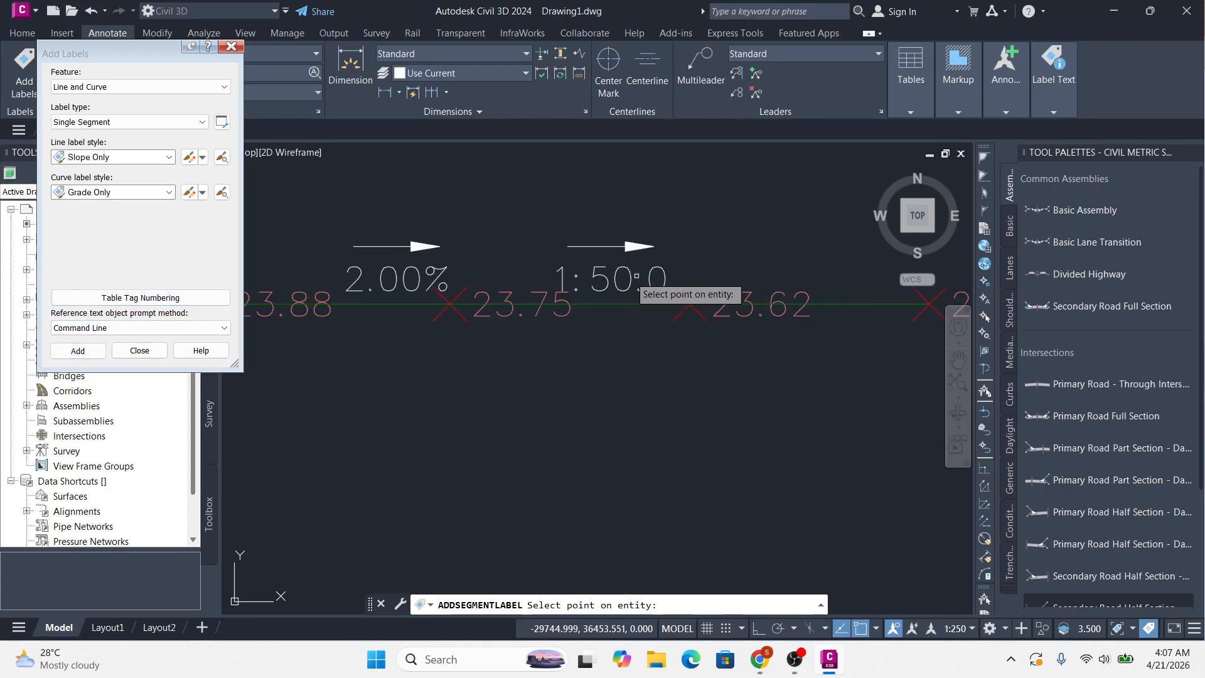
scroll(662, 270, "down", 5)
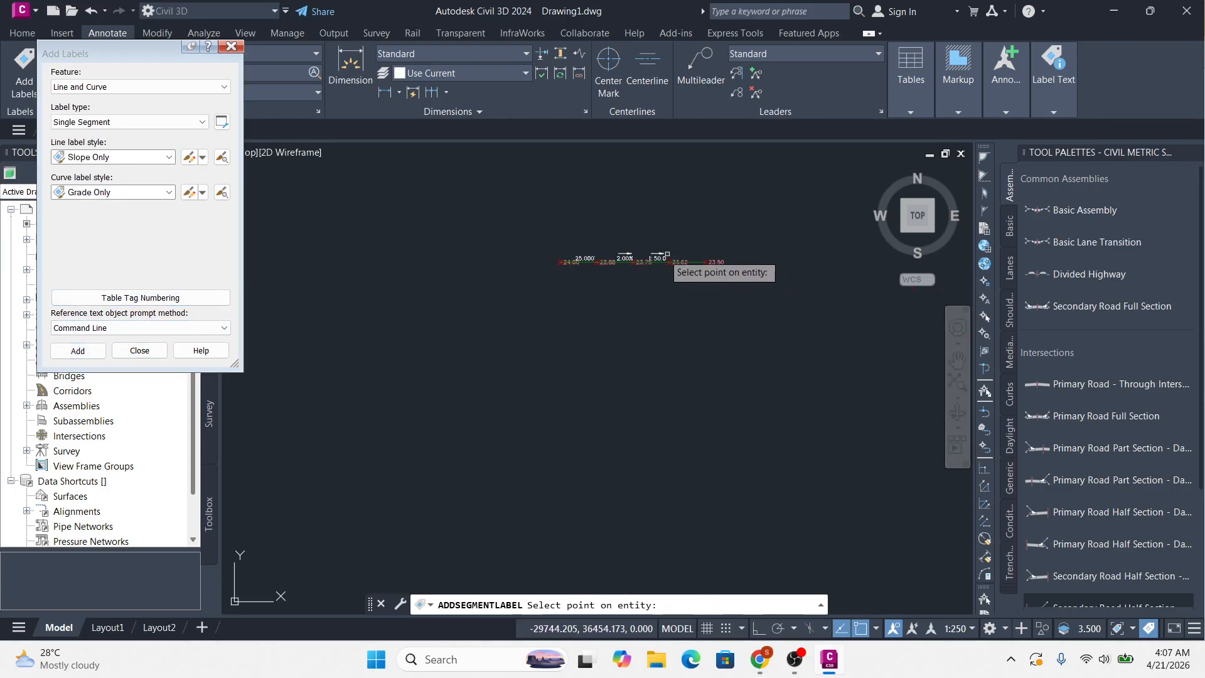
left_click(232, 46)
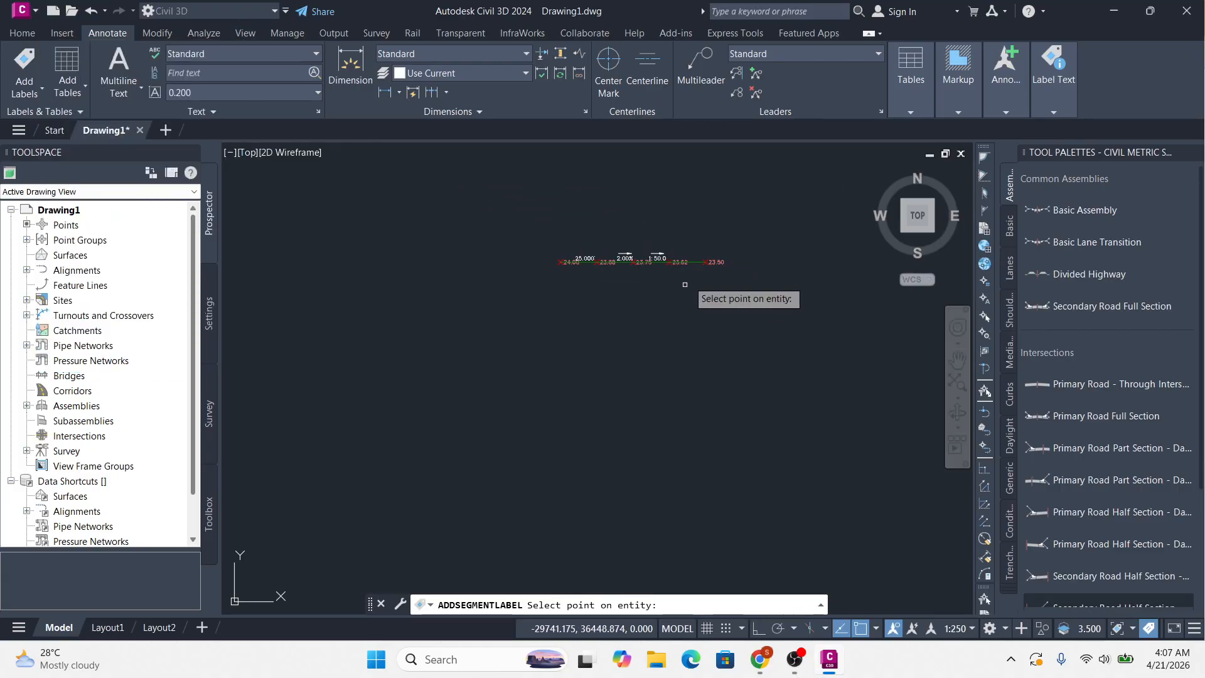
scroll(690, 261, "up", 2)
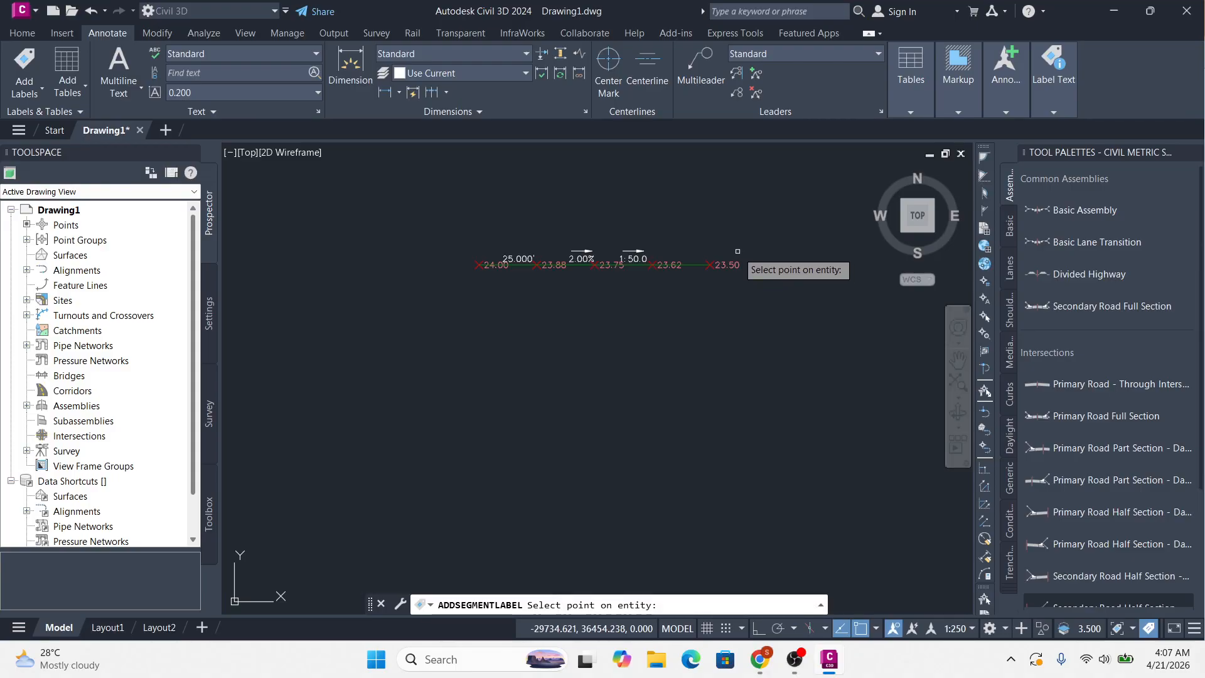
Create a manual point at elevation 18 below the feature line's first point, and close the point creation tools
key("Escape")
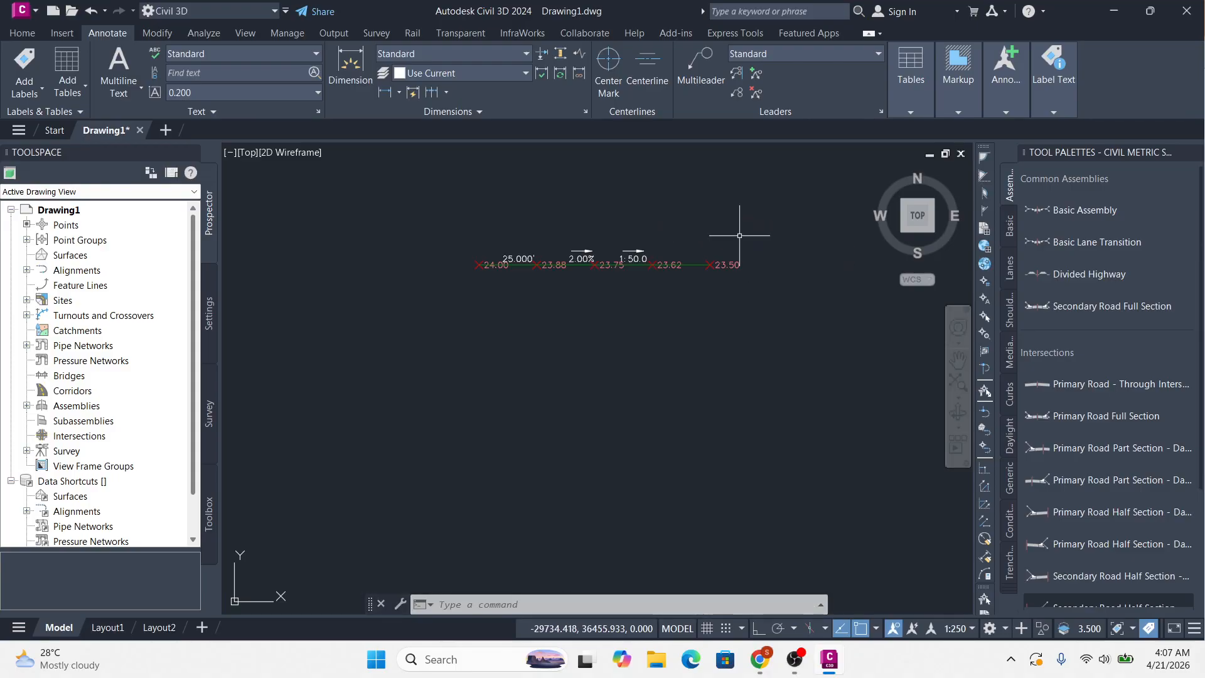
middle_click_drag(731, 250, 678, 251)
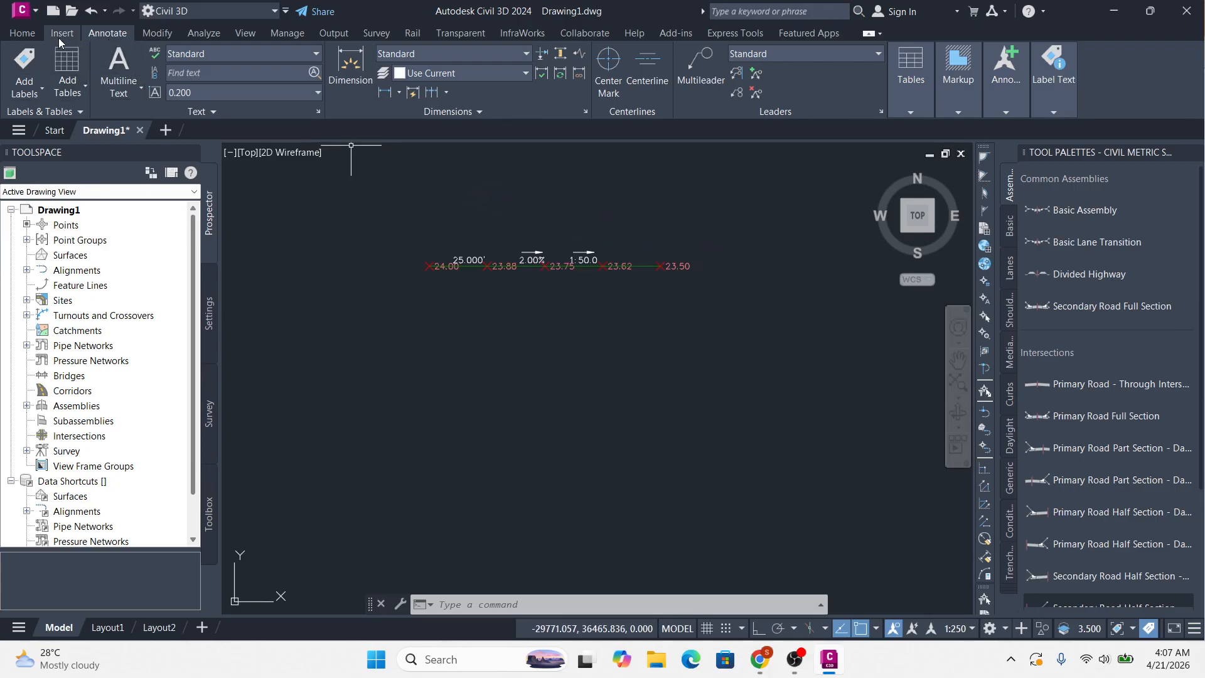
left_click(22, 34)
left_click(244, 54)
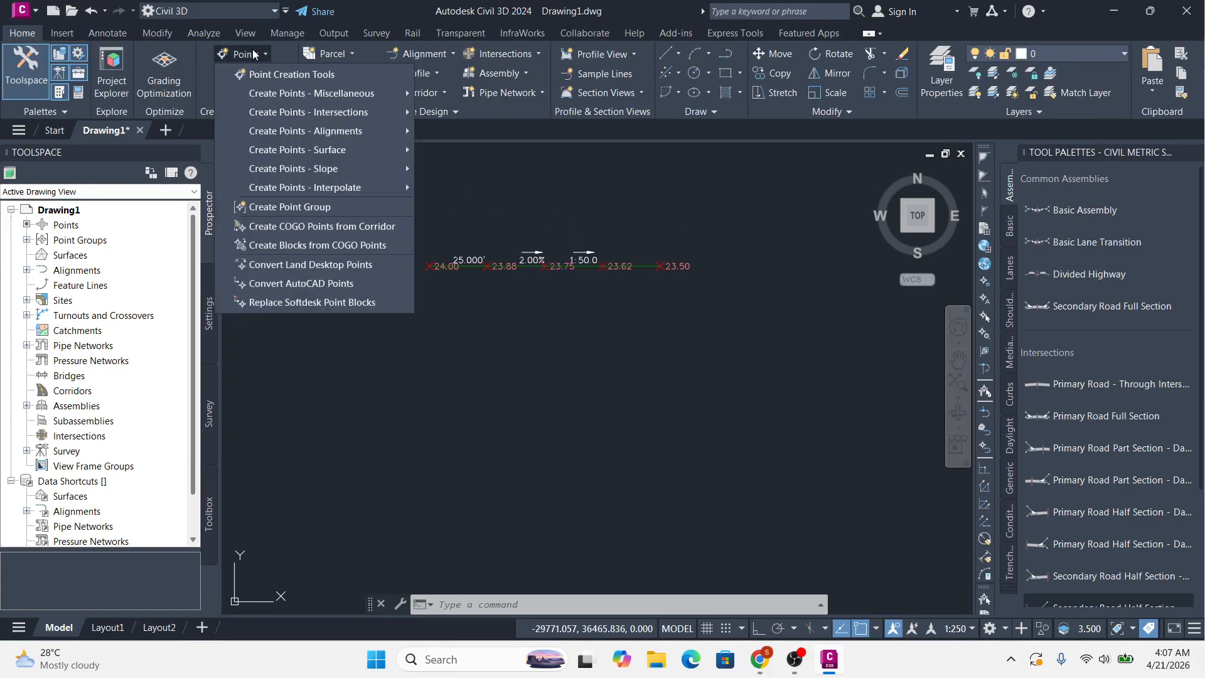
left_click(287, 75)
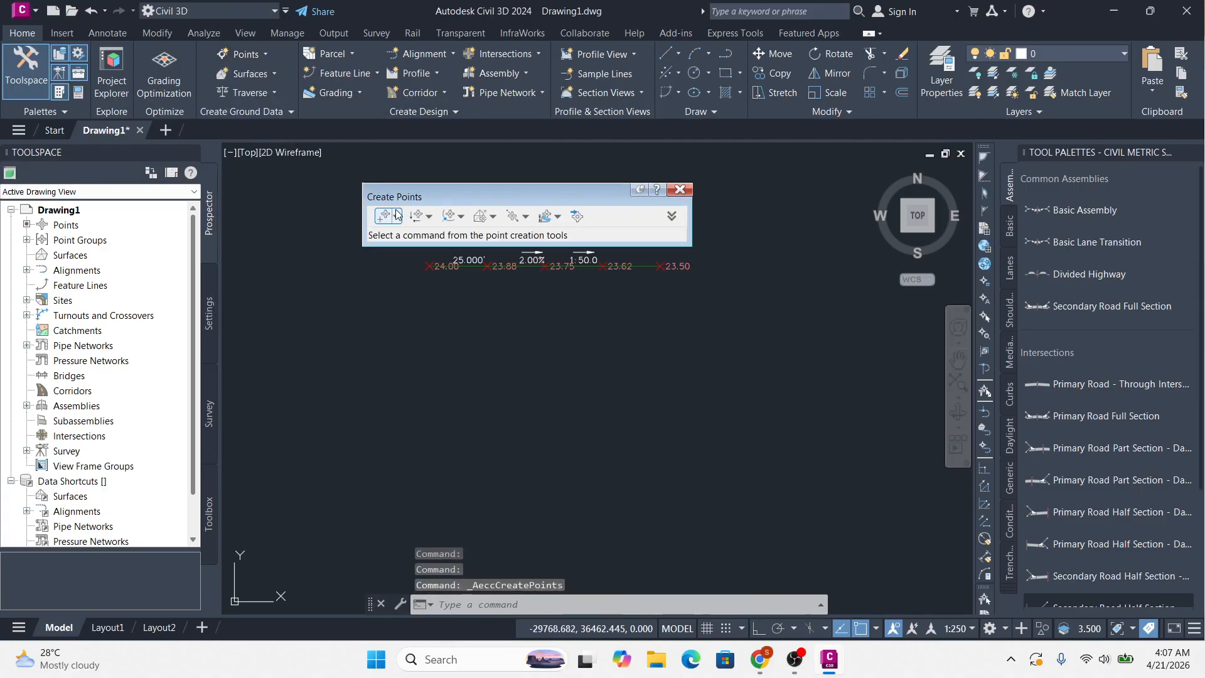
left_click(396, 216)
left_click(417, 233)
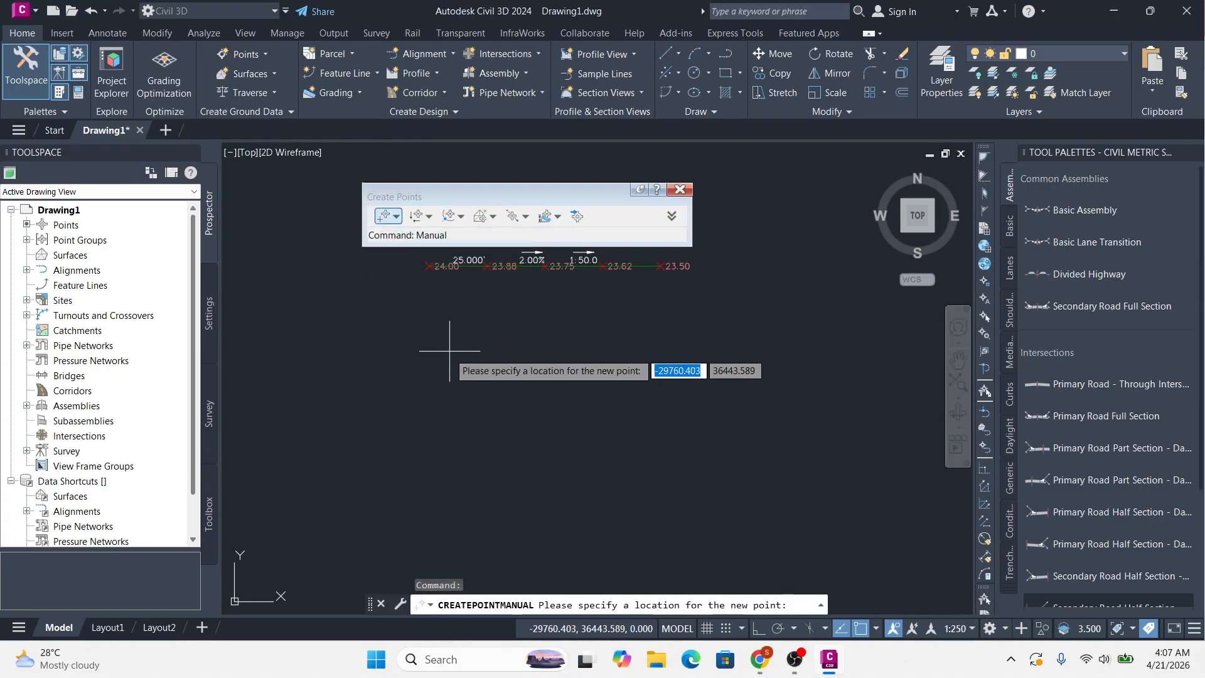
left_click(432, 332)
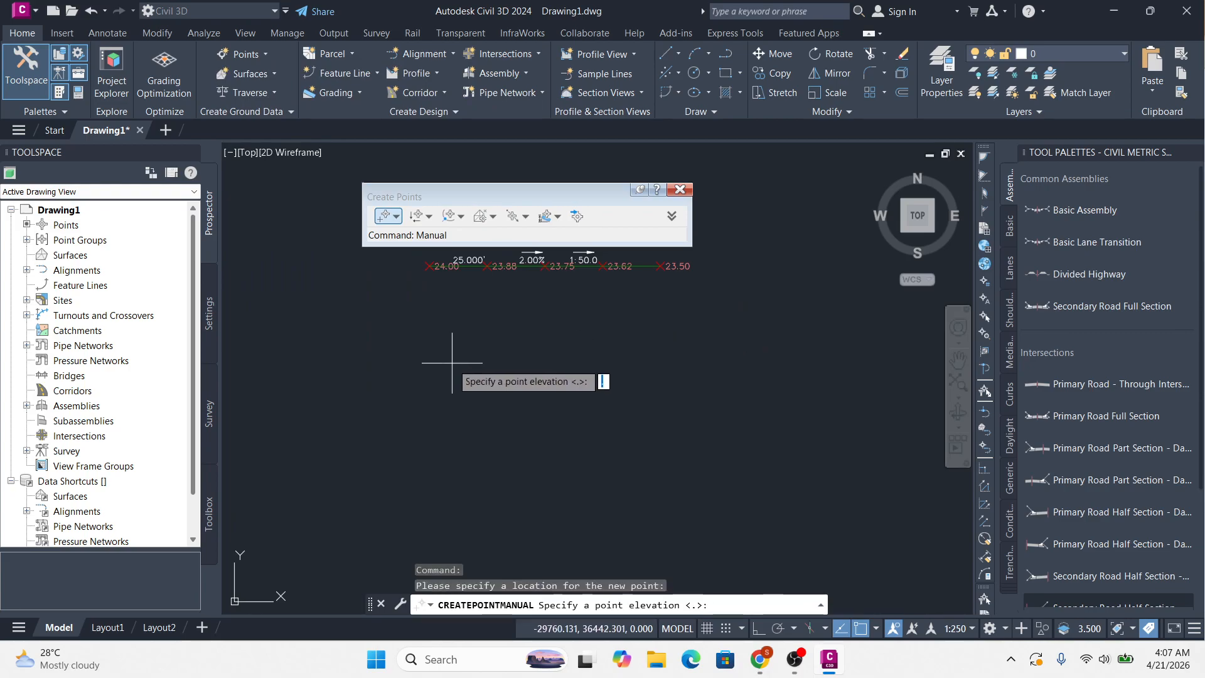
type("18")
key("Return")
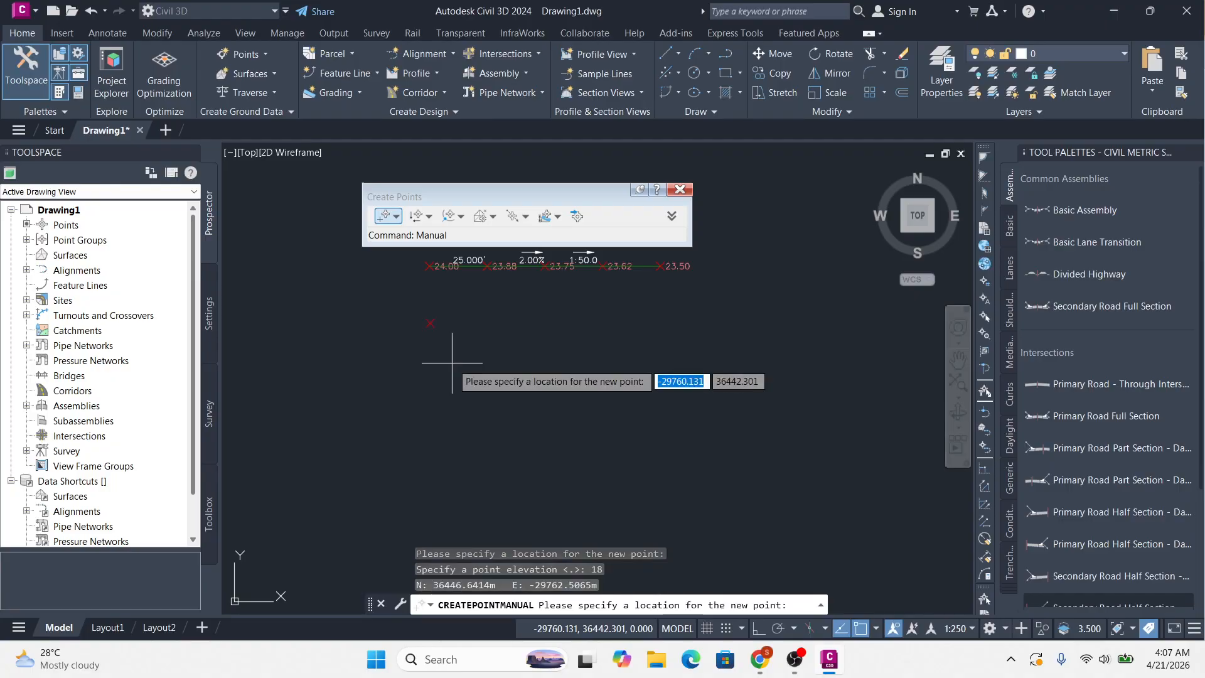
left_click(689, 181)
left_click(681, 189)
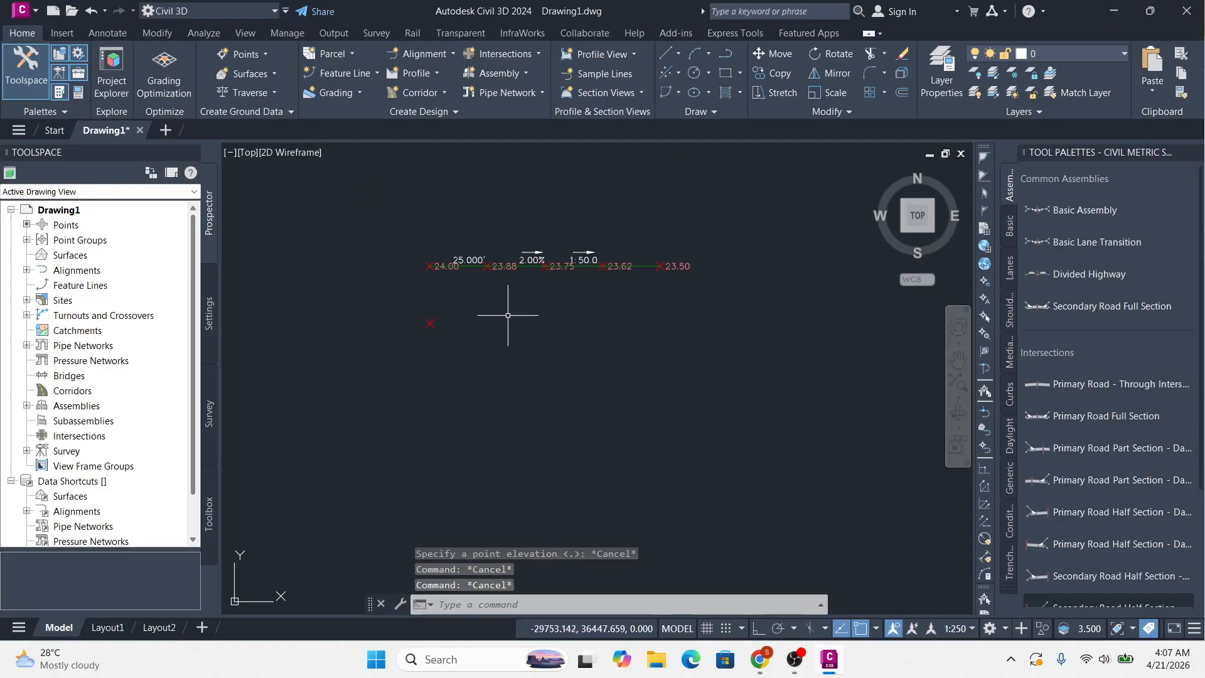
Start Slope/Grade - Elevation points from the new elevation 18 point, heading roughly parallel to the feature line at a -1.5 percent grade
scroll(403, 318, "up", 4)
scroll(444, 318, "down", 5)
scroll(529, 320, "up", 1)
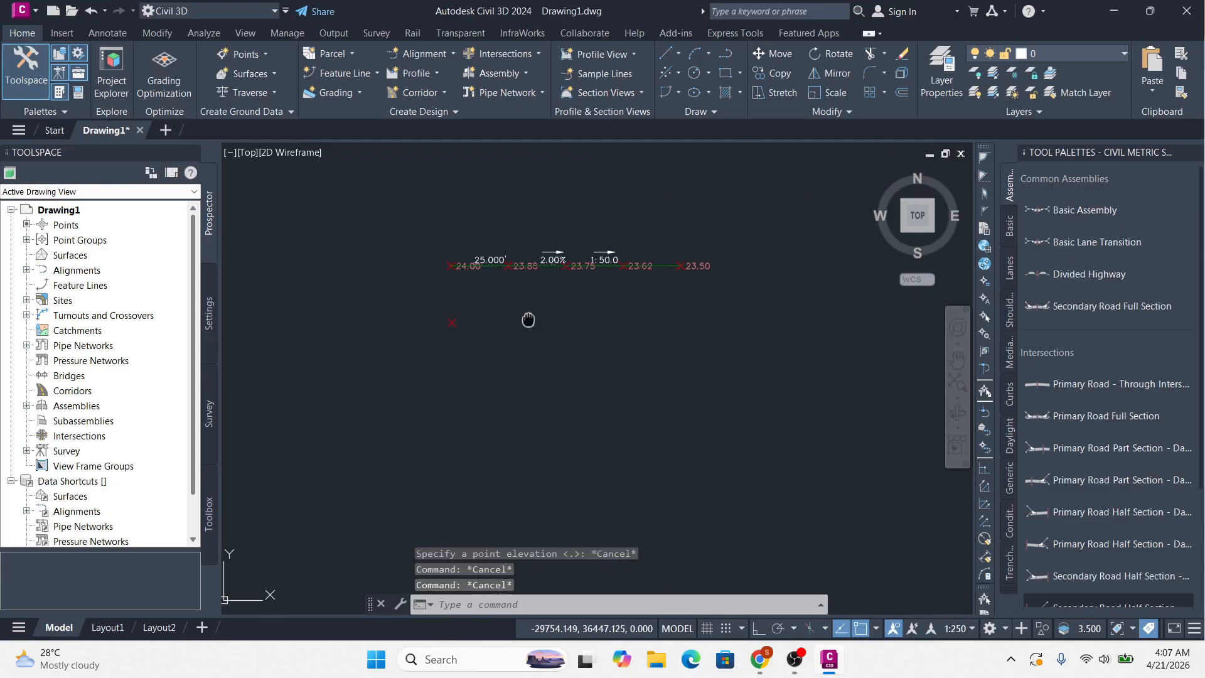
left_click(265, 54)
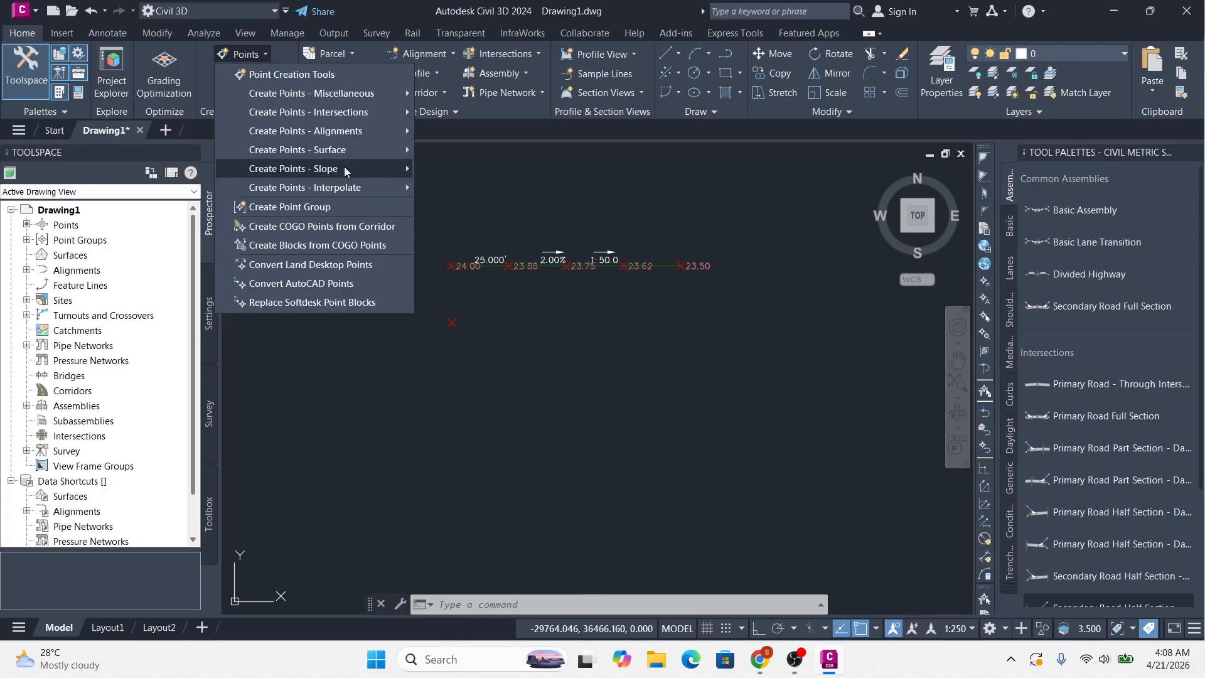
mouse_move(344, 167)
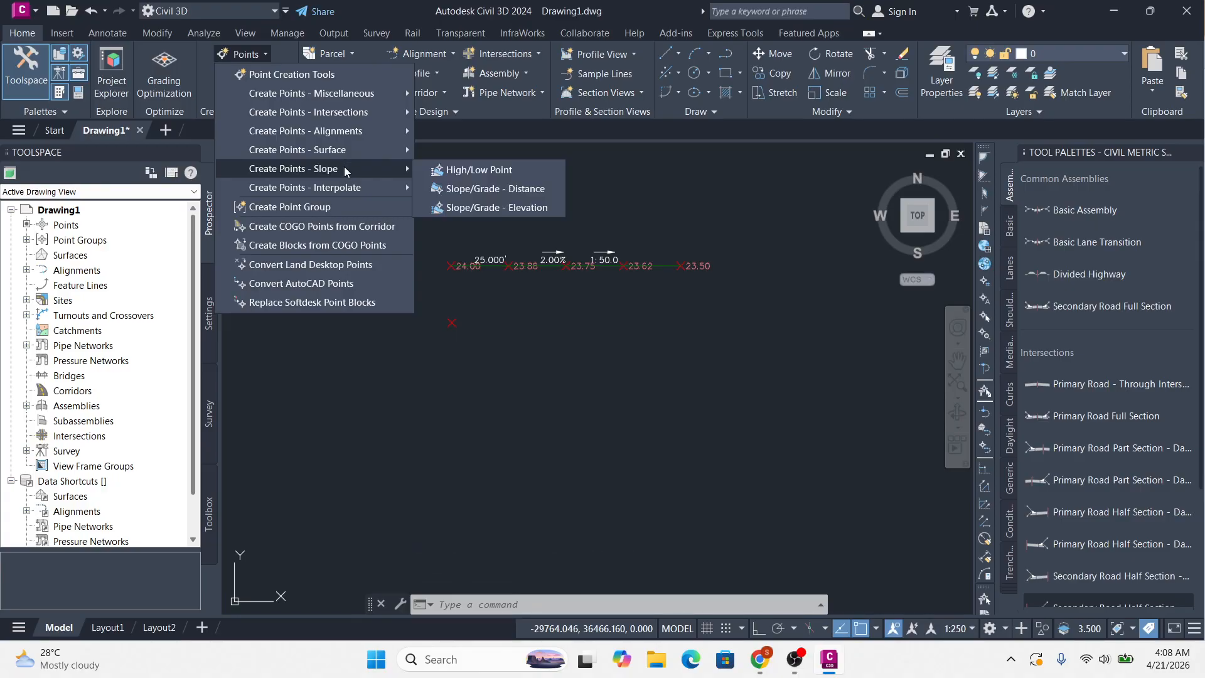
left_click(526, 207)
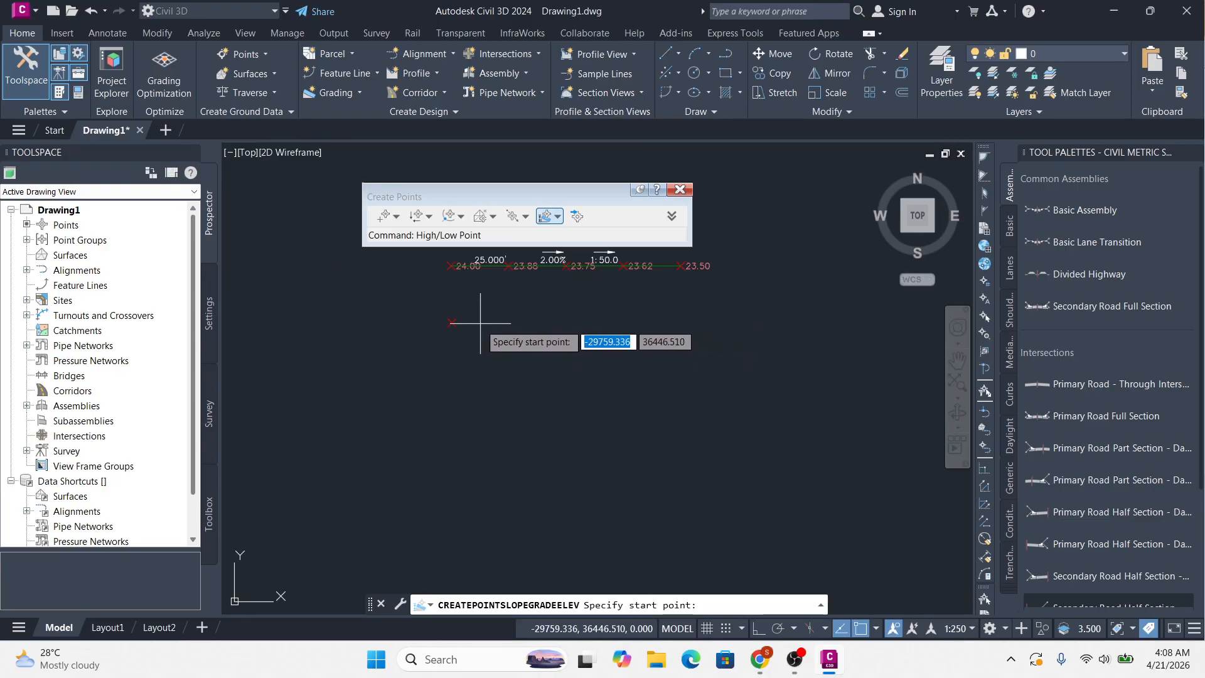
left_click(452, 322)
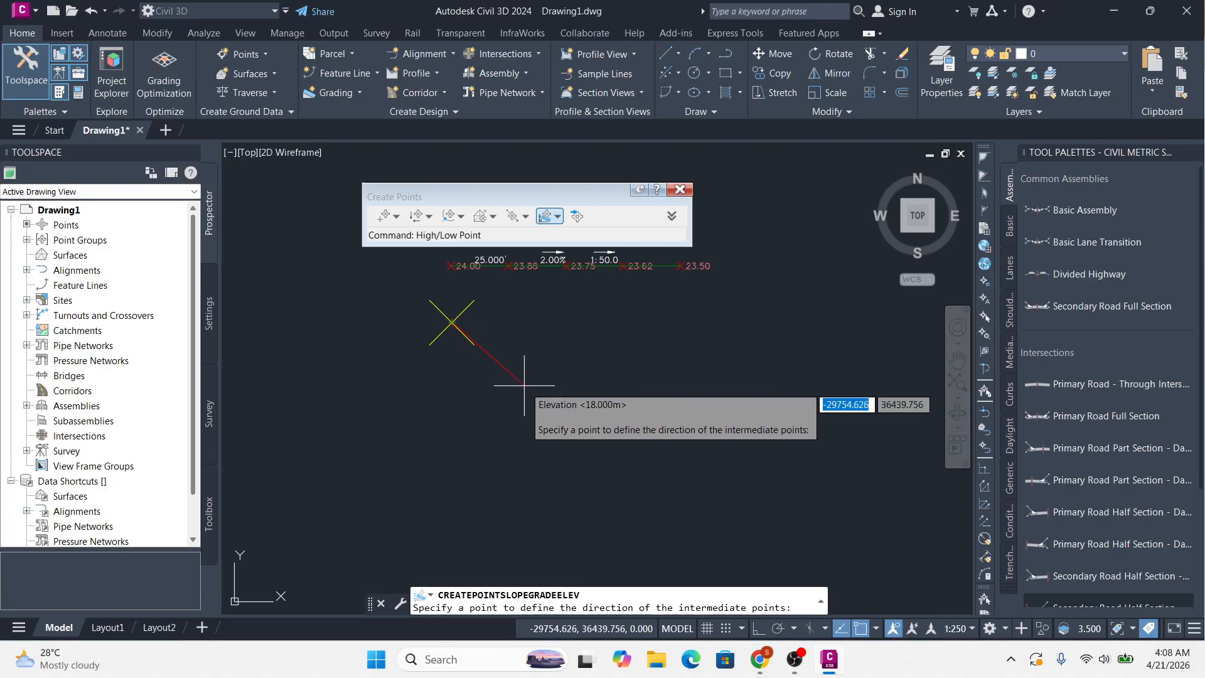
left_click(709, 317)
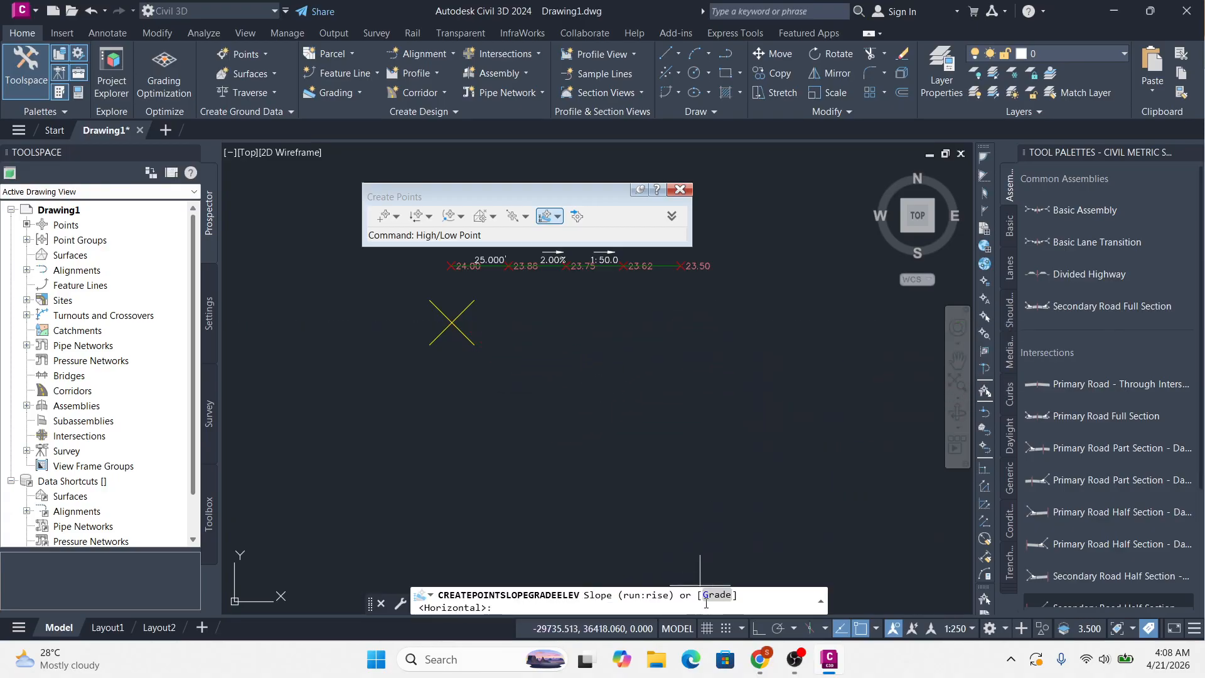
left_click(716, 600)
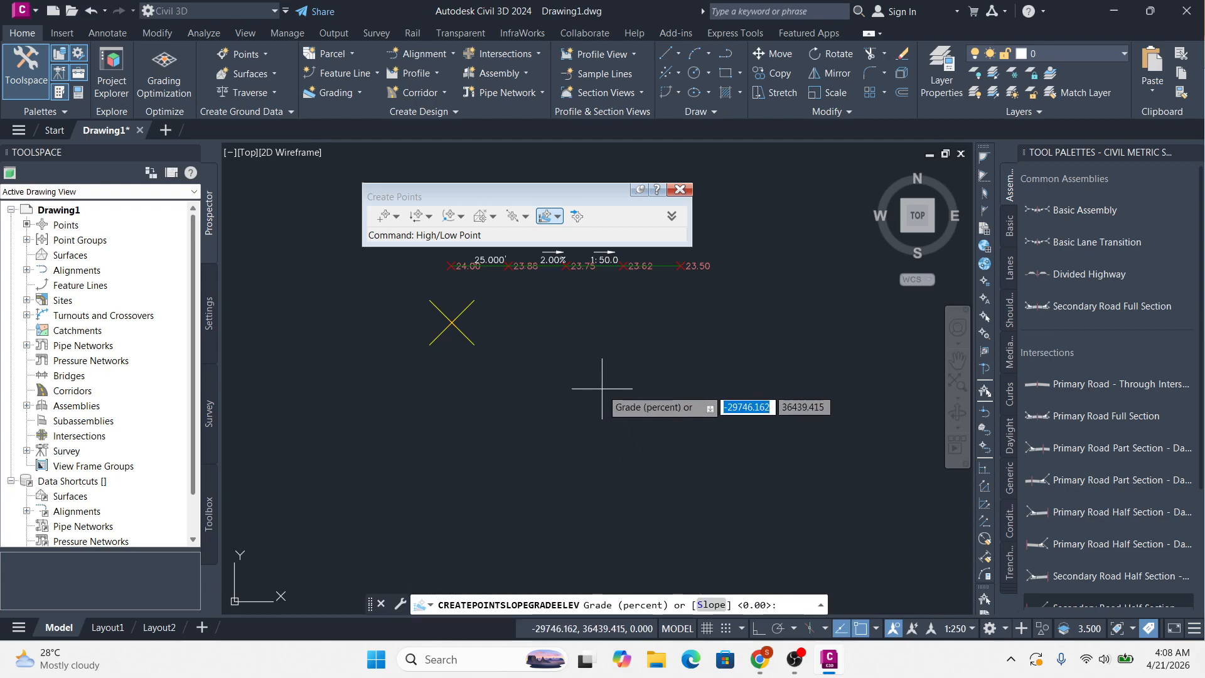
type("-1.5")
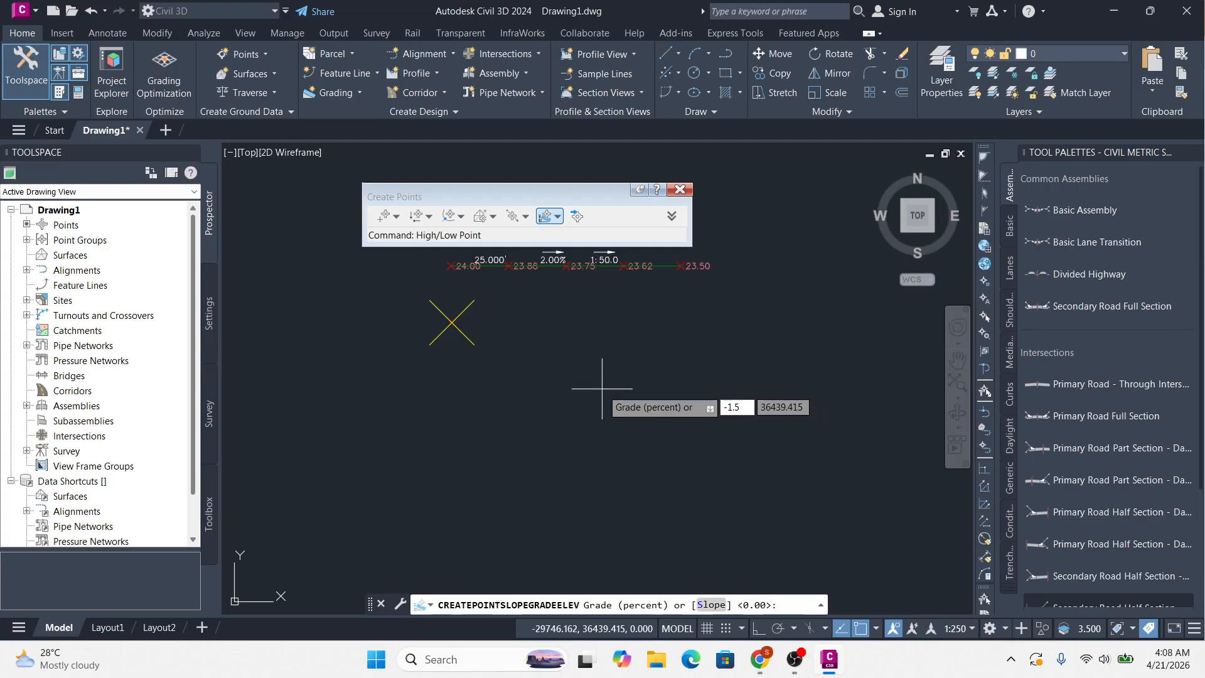
key("Return")
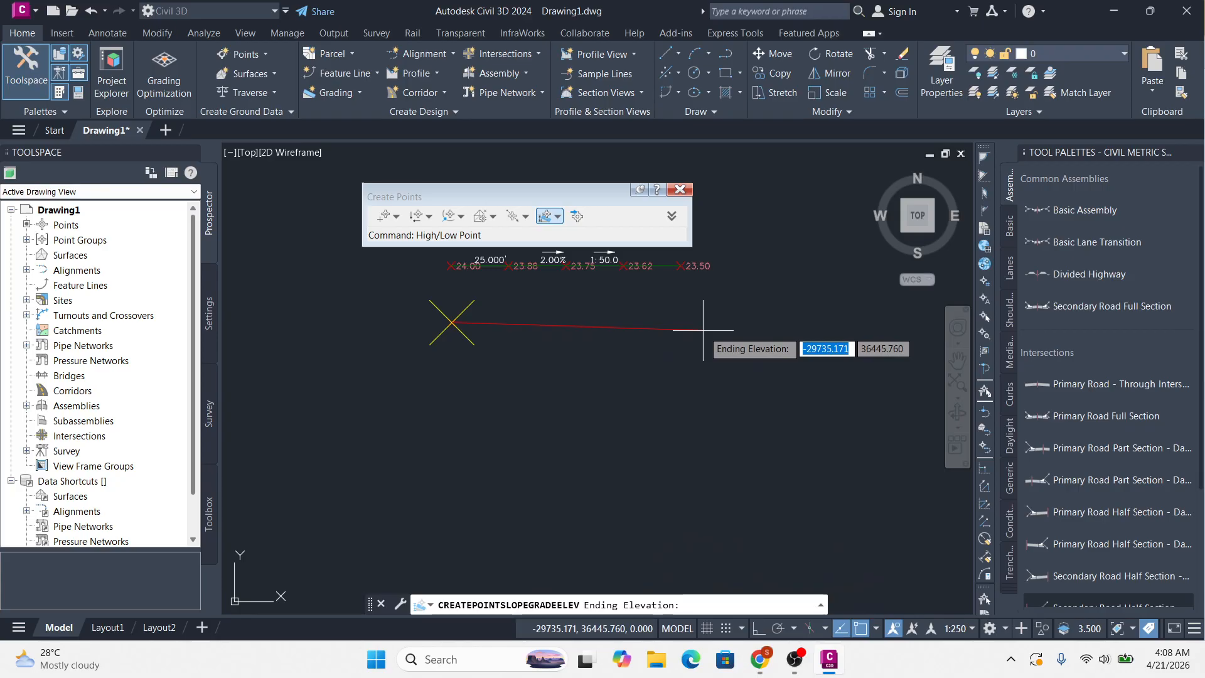
Finish the slope points with ending elevation 21, 2 intermediate points, the default zero offset and an ending point, and leave the command
type("22")
key("Return")
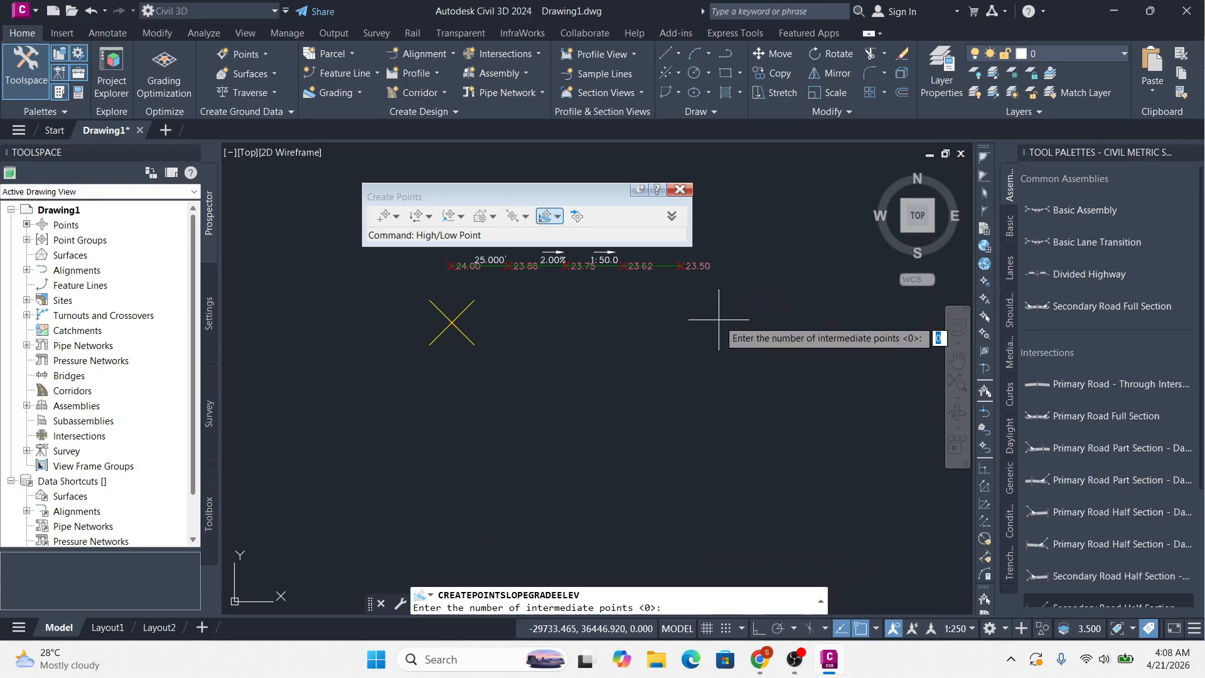
type("2")
key("Return")
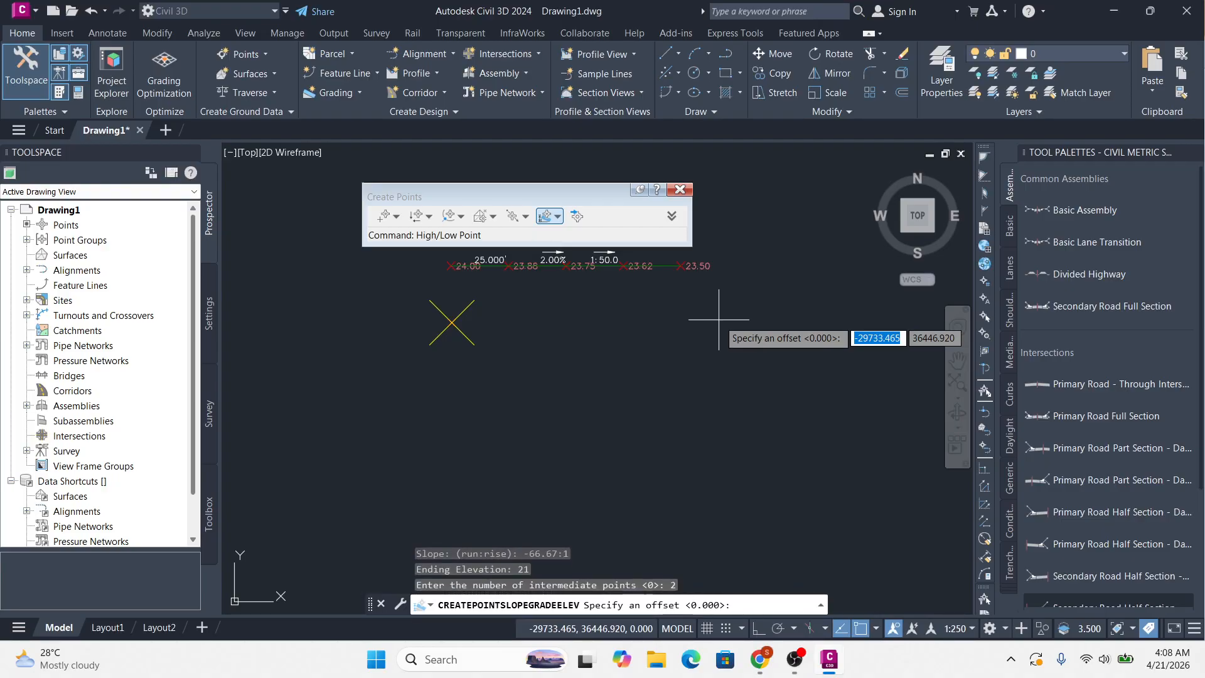
key("Return")
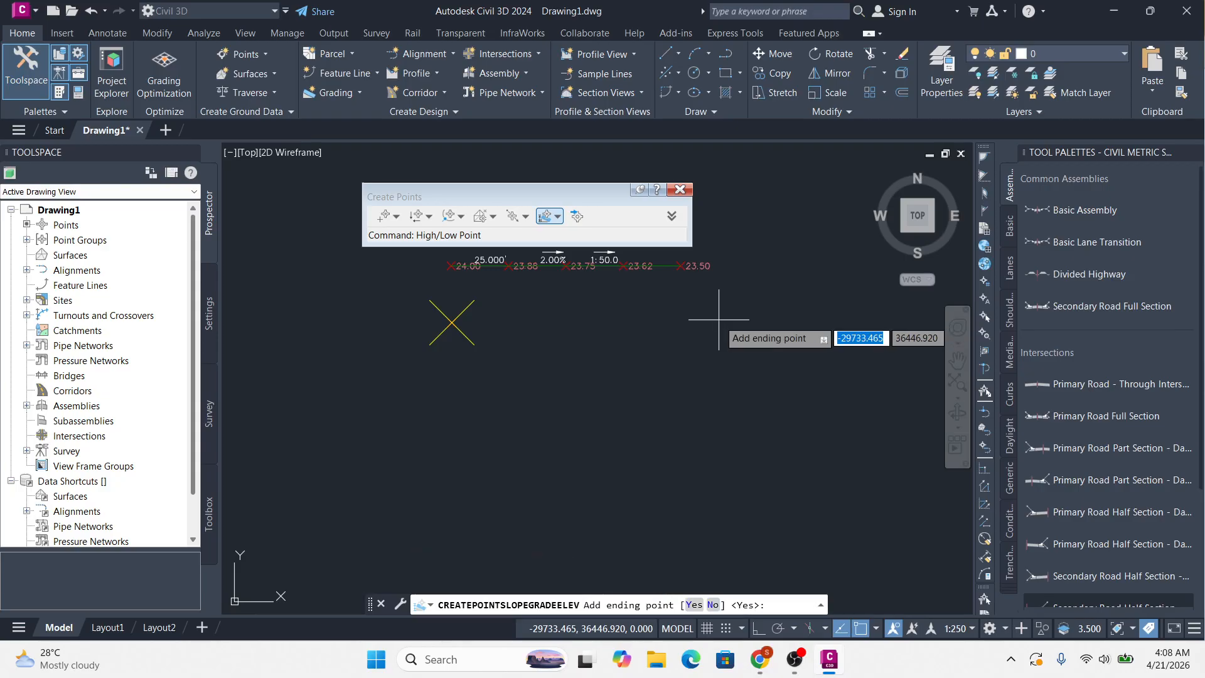
left_click(694, 604)
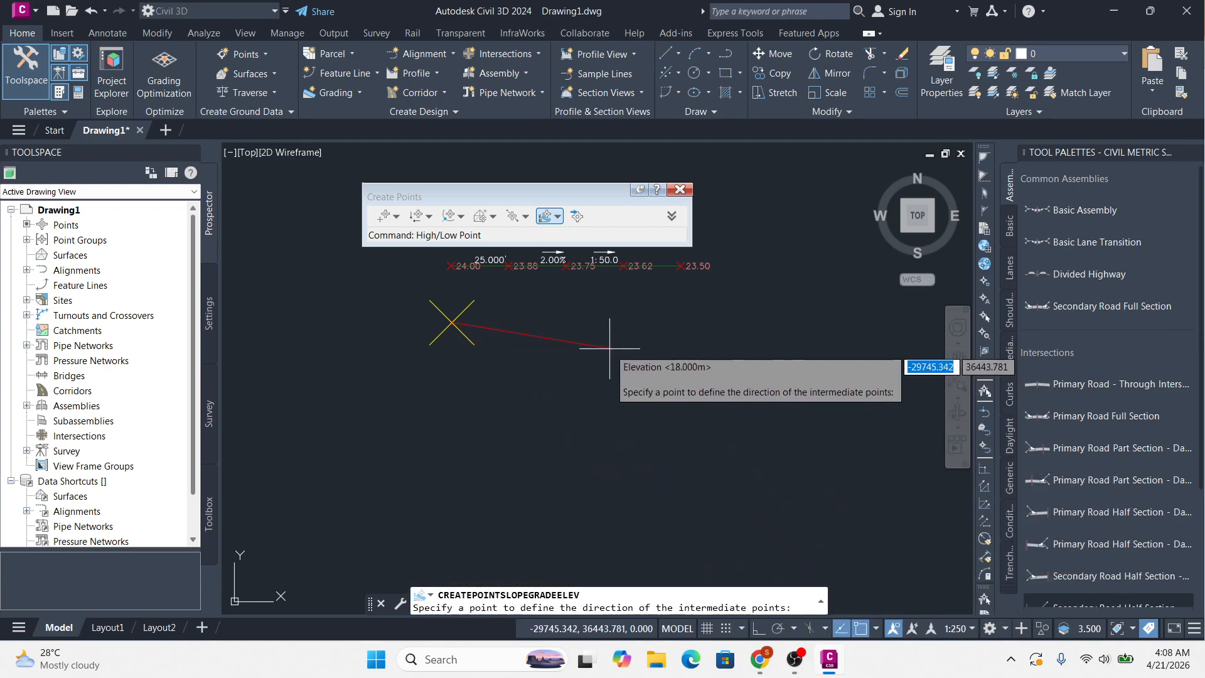
key("Escape")
Set the drawing's annotation scale to 1:750
scroll(571, 402, "down", 6)
scroll(627, 383, "up", 4)
scroll(621, 381, "down", 2)
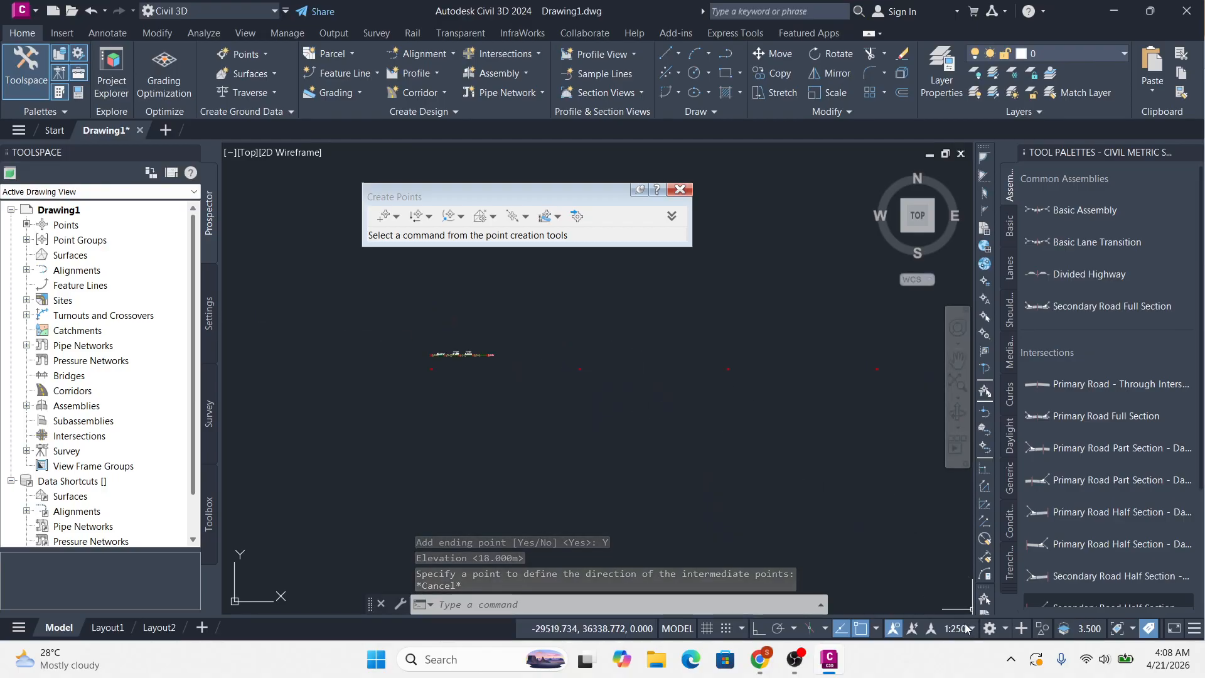
middle_click_drag(780, 425, 759, 430)
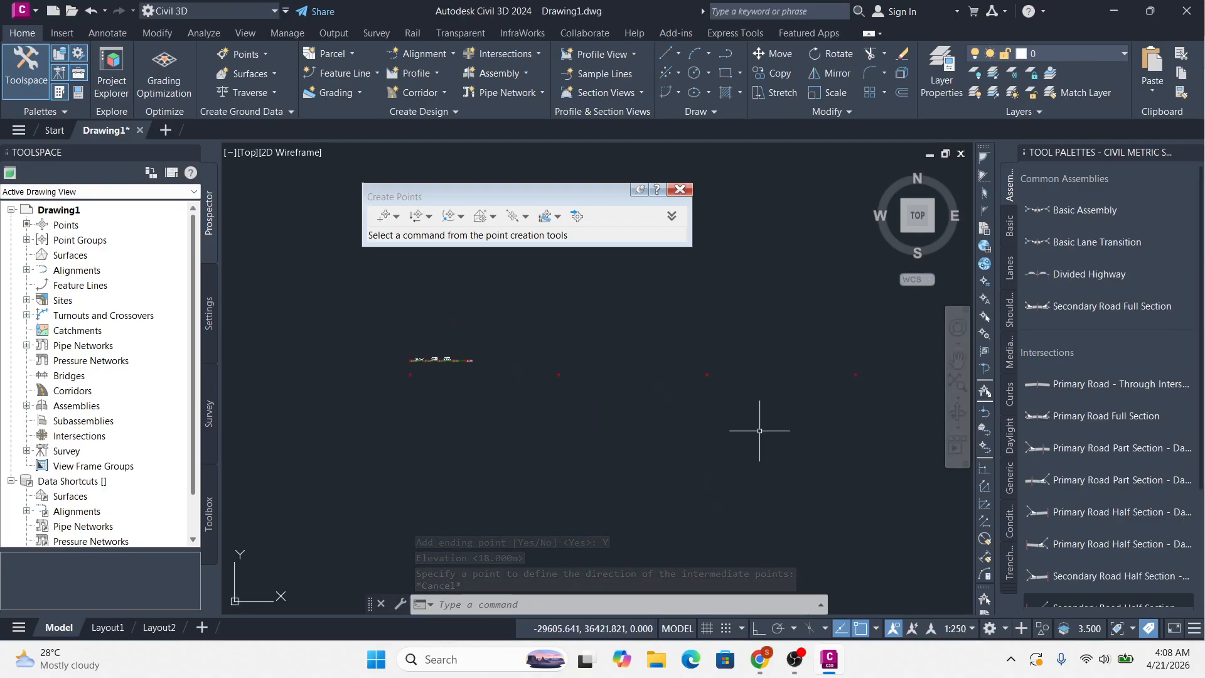
left_click(967, 626)
left_click(949, 453)
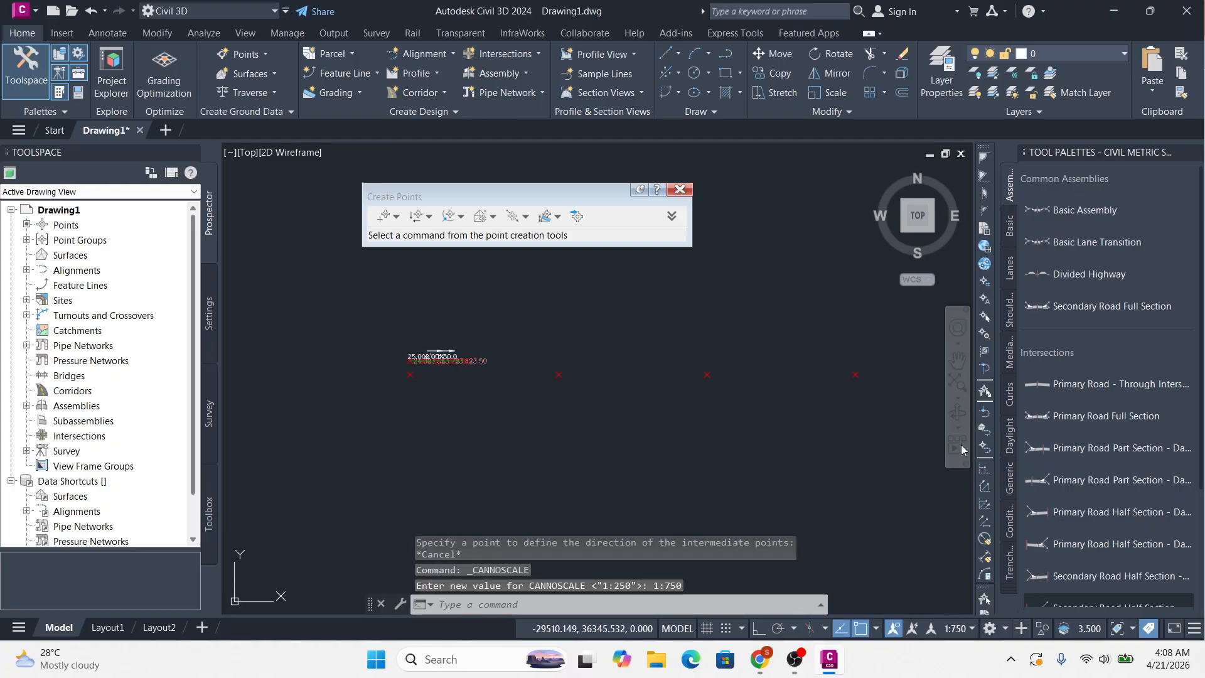
scroll(522, 358, "up", 2)
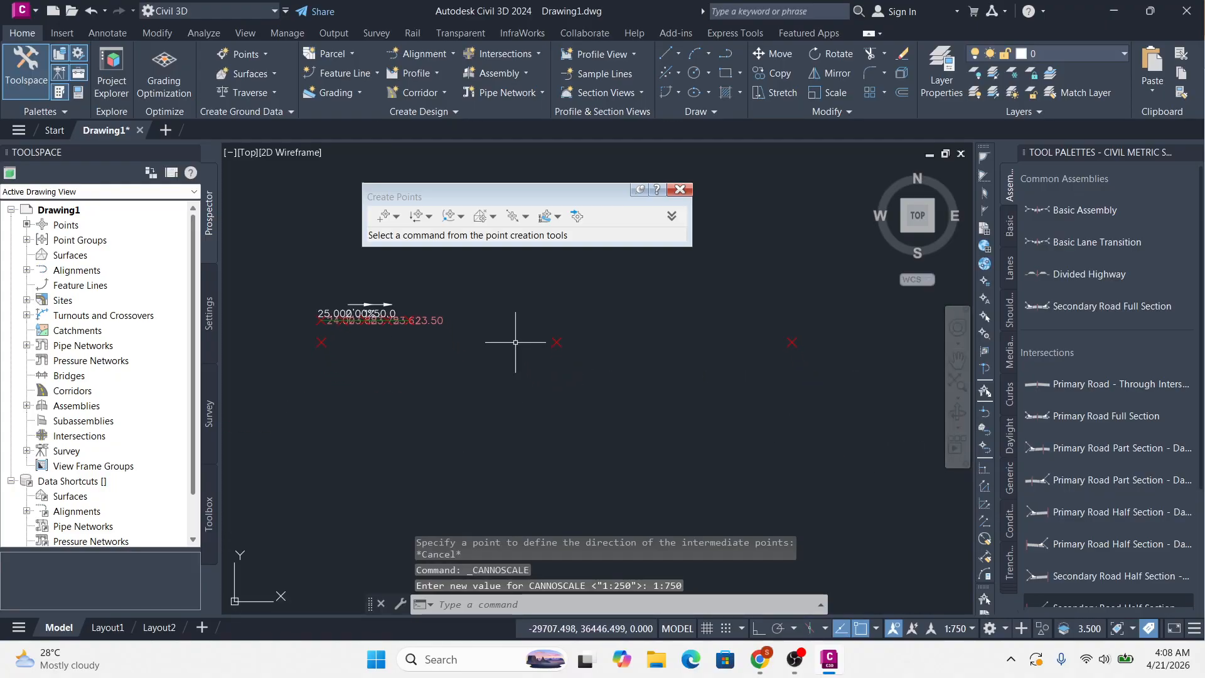
scroll(487, 369, "down", 2)
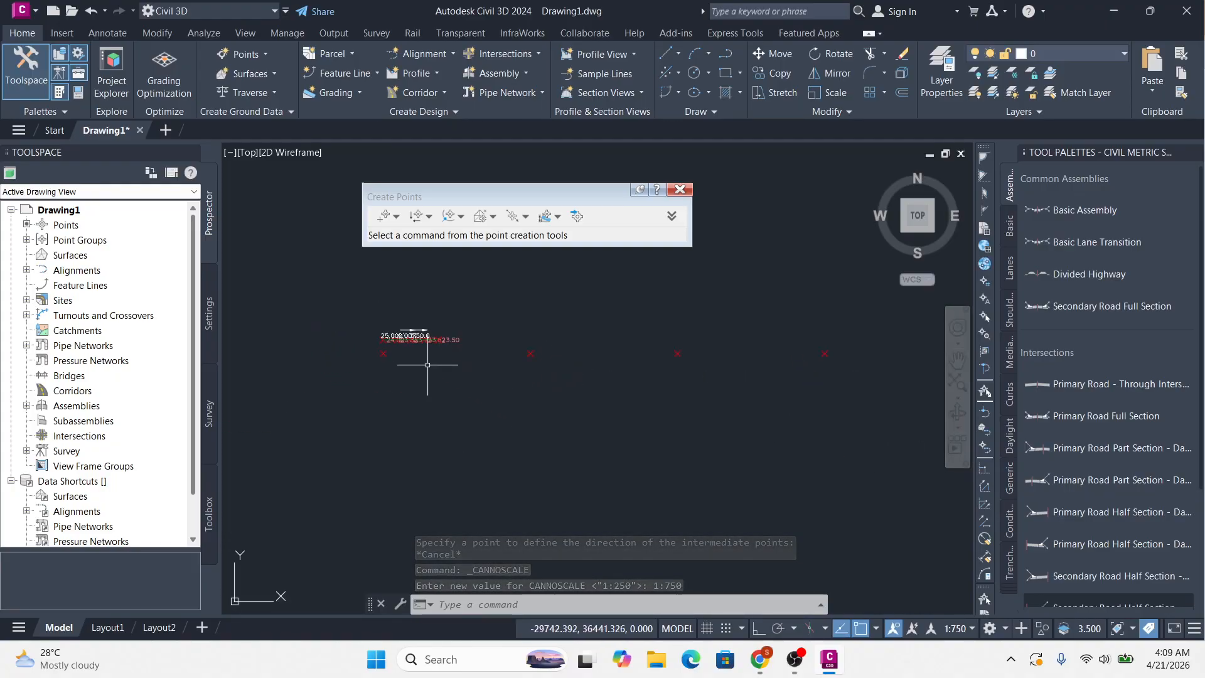
Erase the upper row of points together with its feature line and segment labels
mouse_move(443, 340)
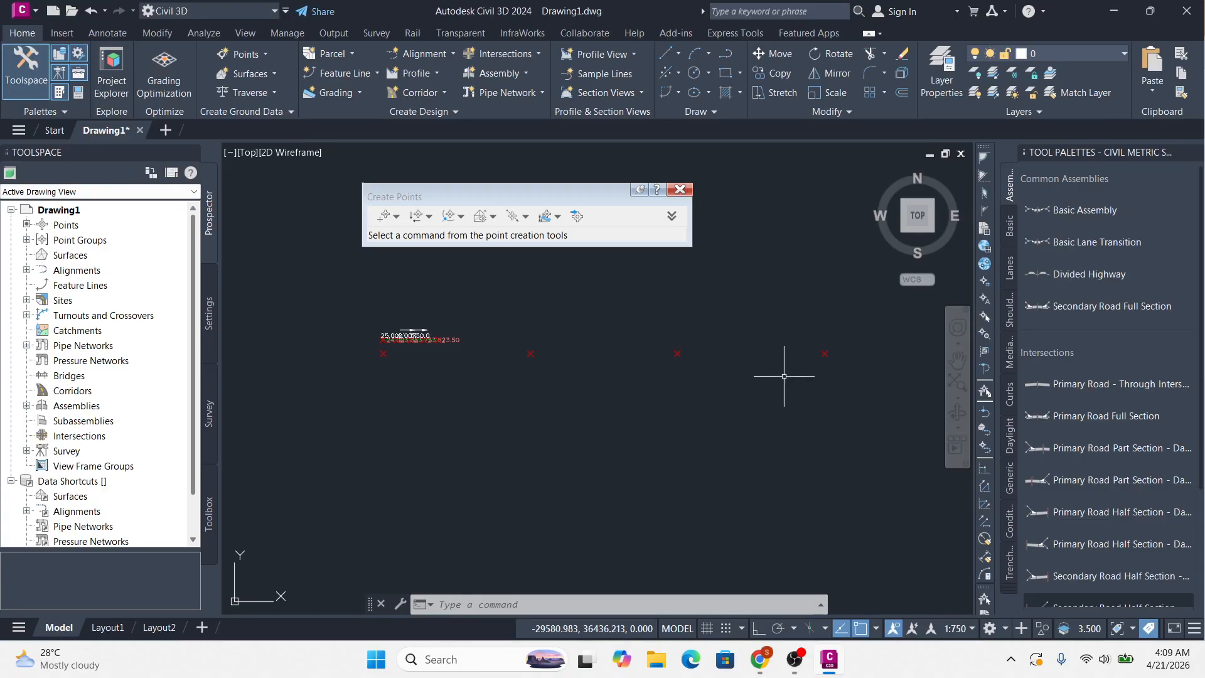
scroll(765, 375, "up", 1)
scroll(765, 376, "down", 1)
mouse_move(755, 385)
middle_mouse_down()
mouse_move(747, 360)
mouse_move(775, 349)
middle_mouse_up()
left_click(829, 339)
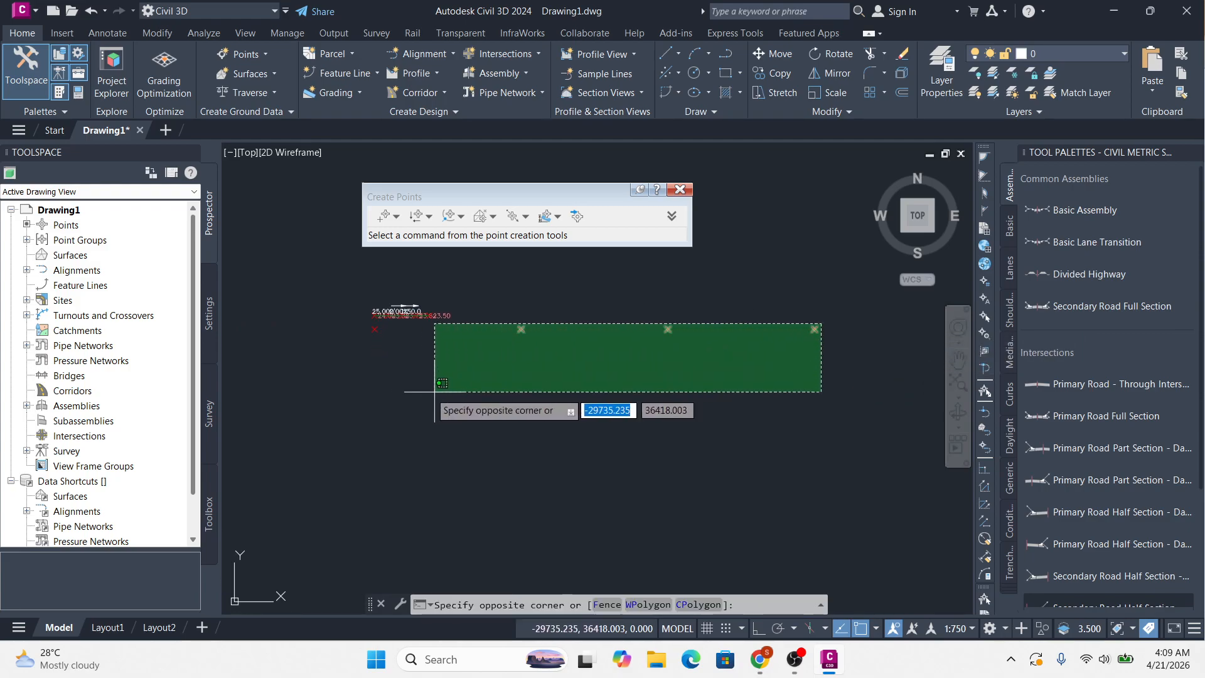
key("Escape")
scroll(410, 333, "up", 8)
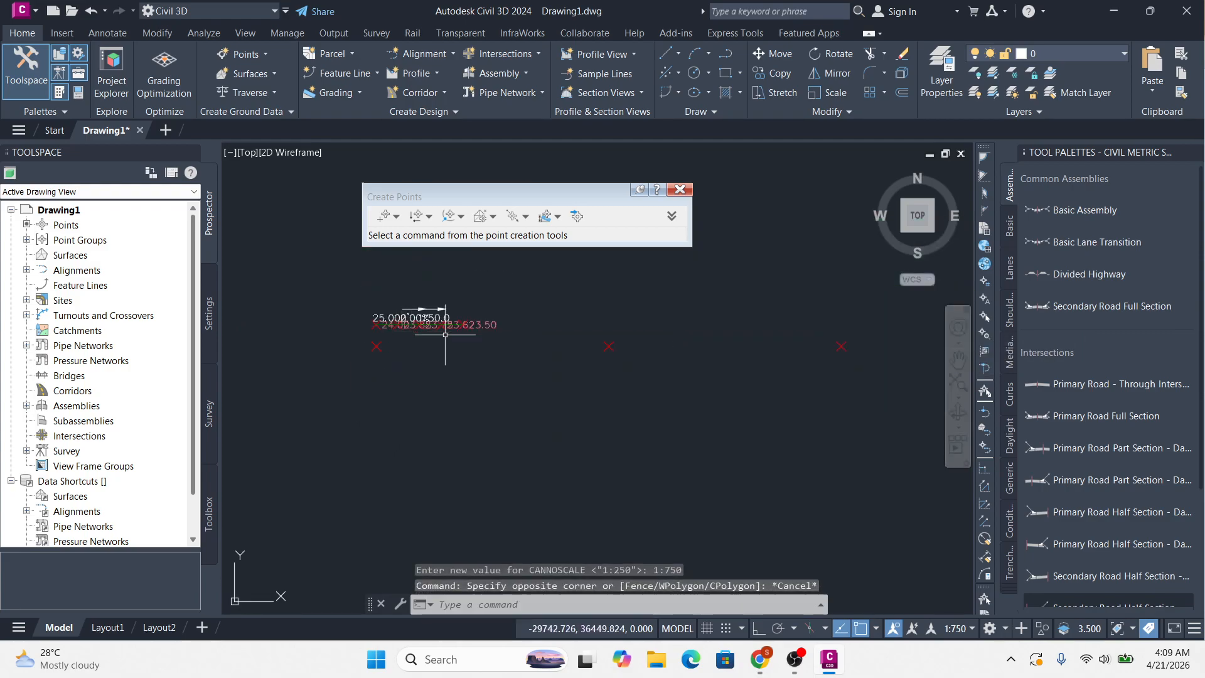
scroll(608, 385, "down", 2)
left_click(690, 315)
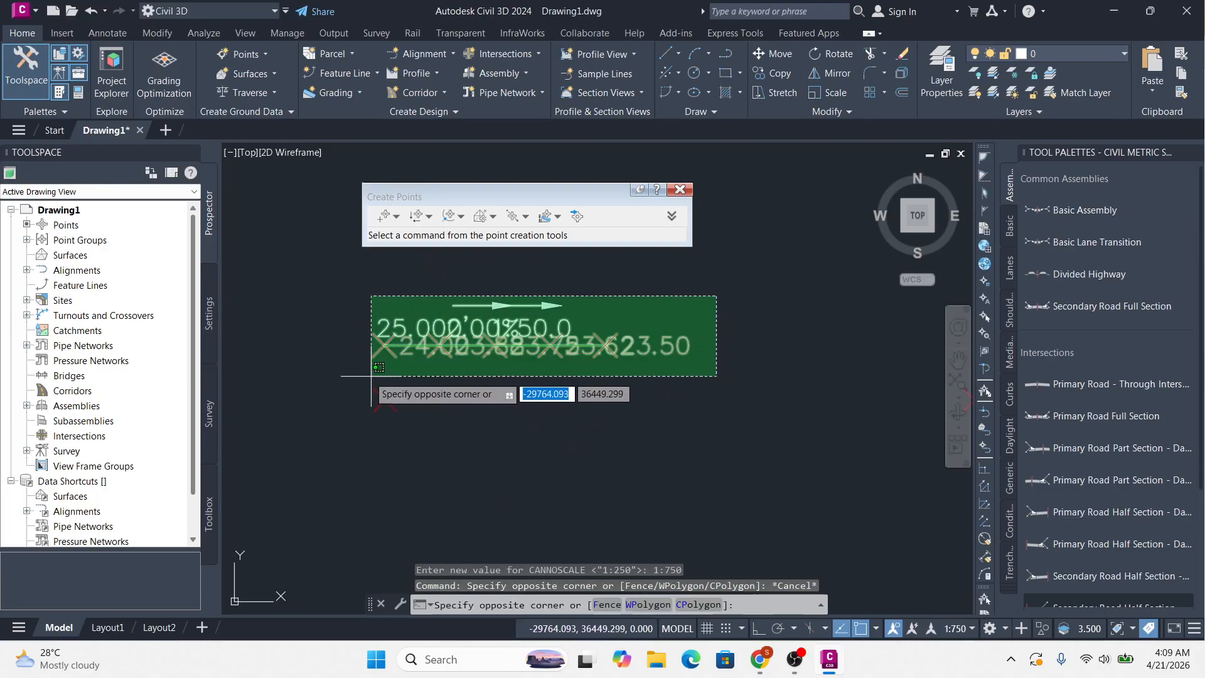
left_click(397, 378)
key("Delete")
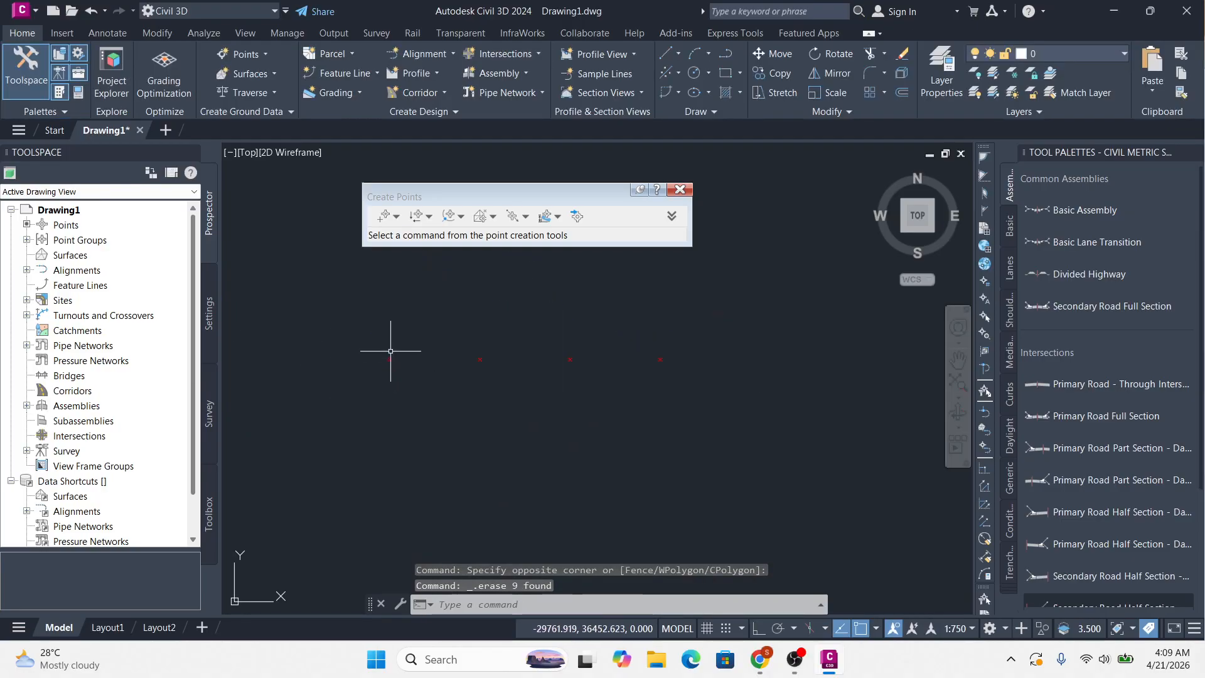
Set the point label style of the four remaining points to Elevation Only, and close their properties
left_click(681, 329)
left_click(367, 385)
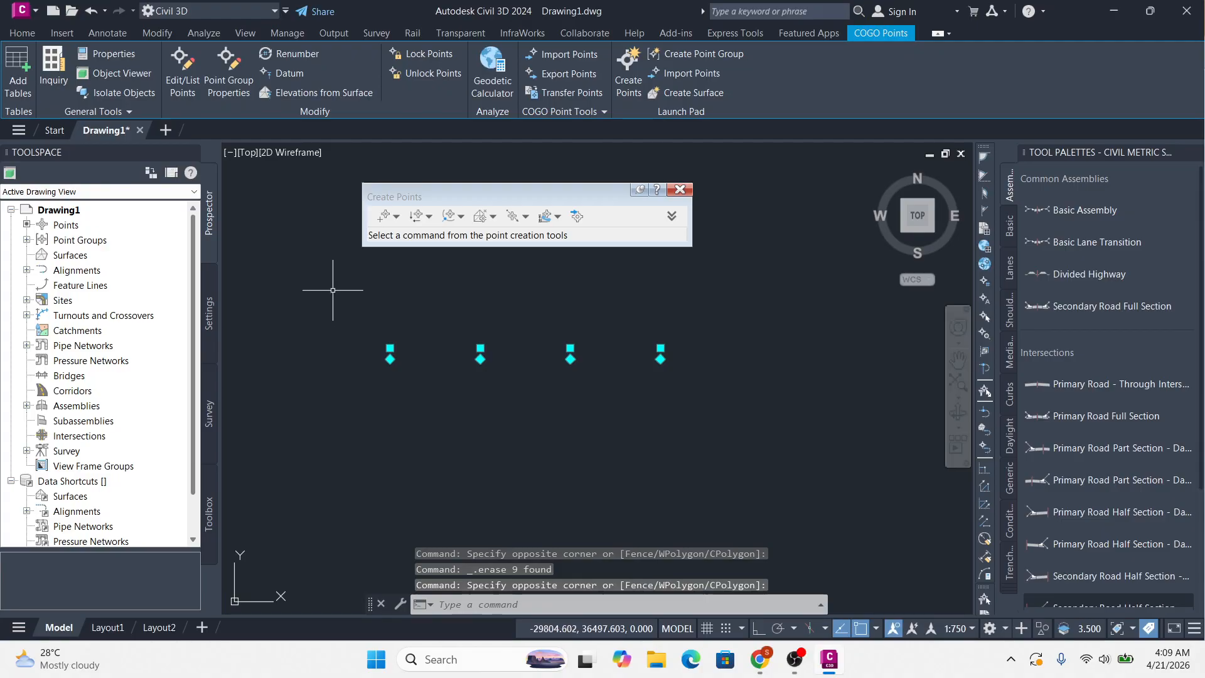
left_click(120, 54)
left_click(440, 275)
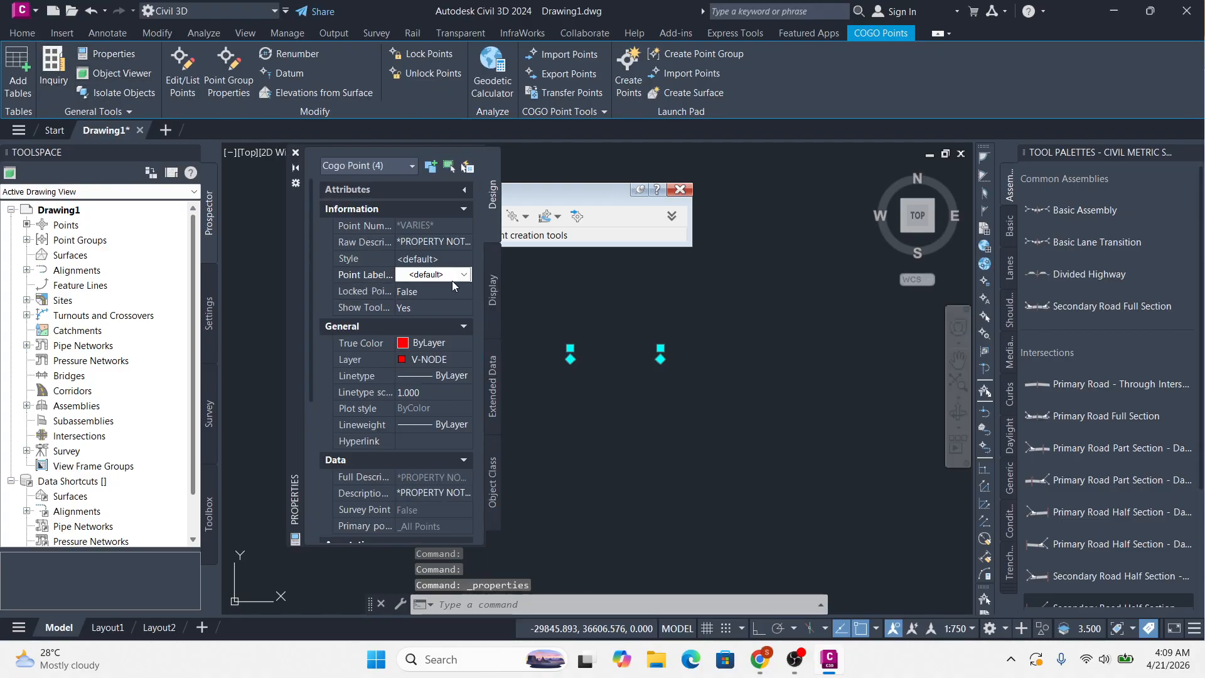
left_click(464, 275)
left_click(458, 317)
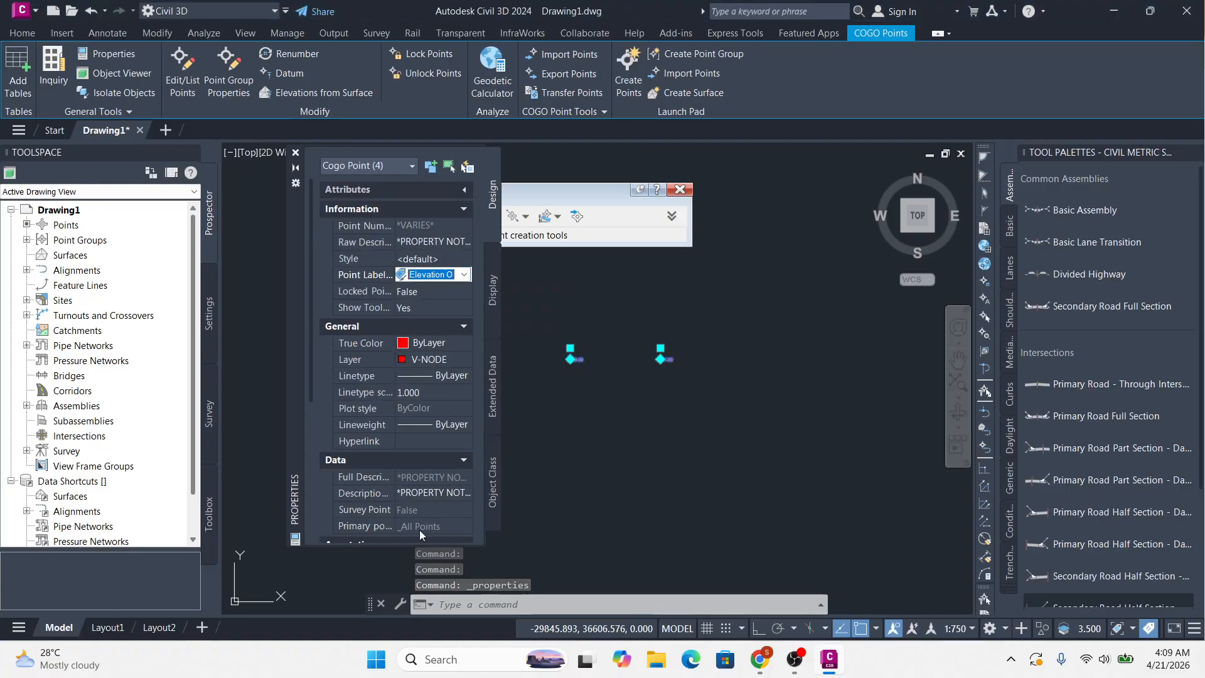
left_click(295, 152)
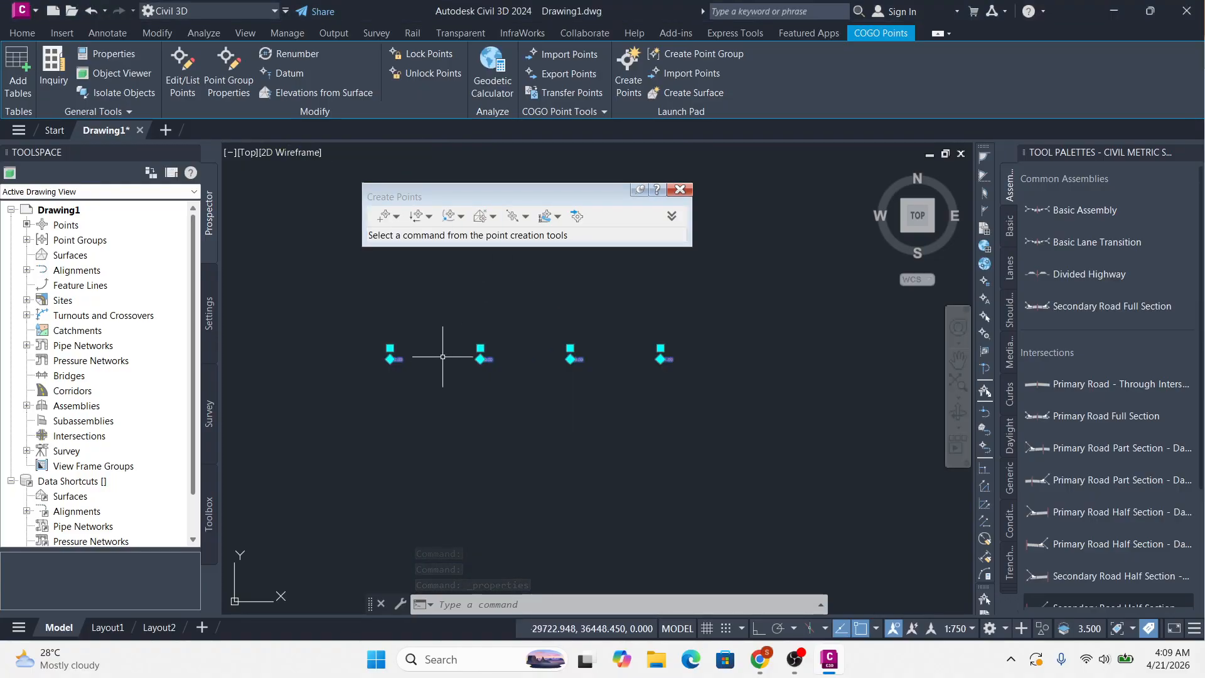
Deselect the four points, check their elevation labels, and close the point creation tools
key("Escape")
scroll(394, 359, "up", 4)
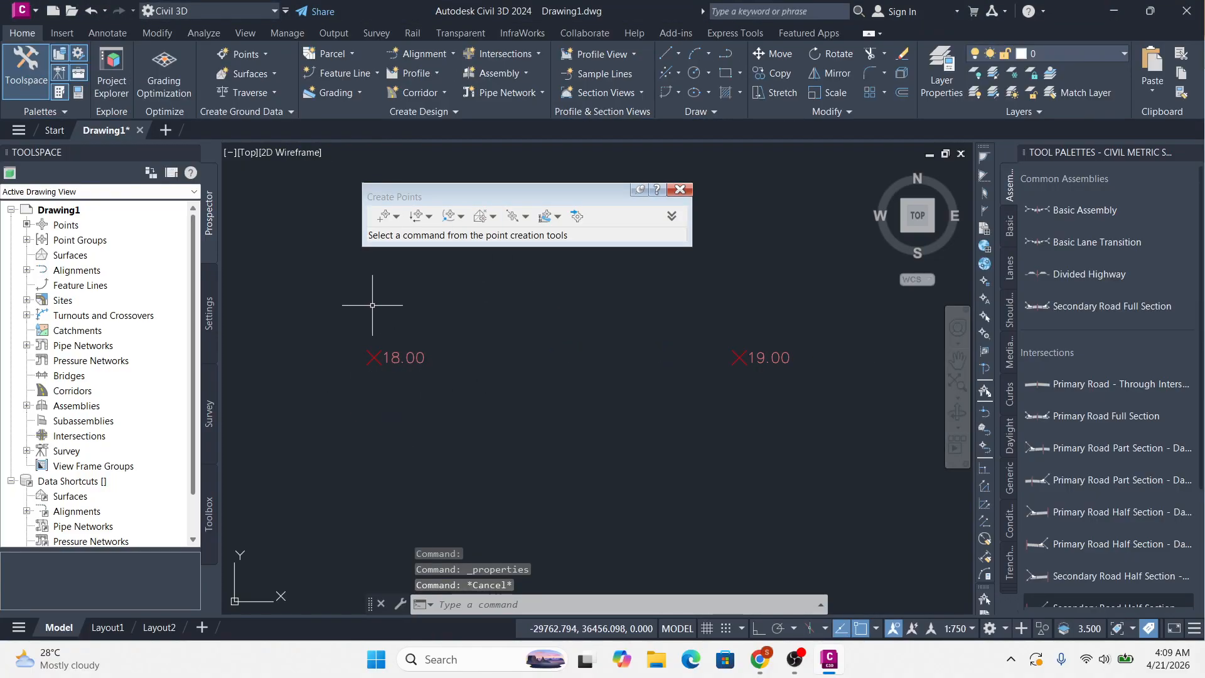
scroll(603, 339, "down", 4)
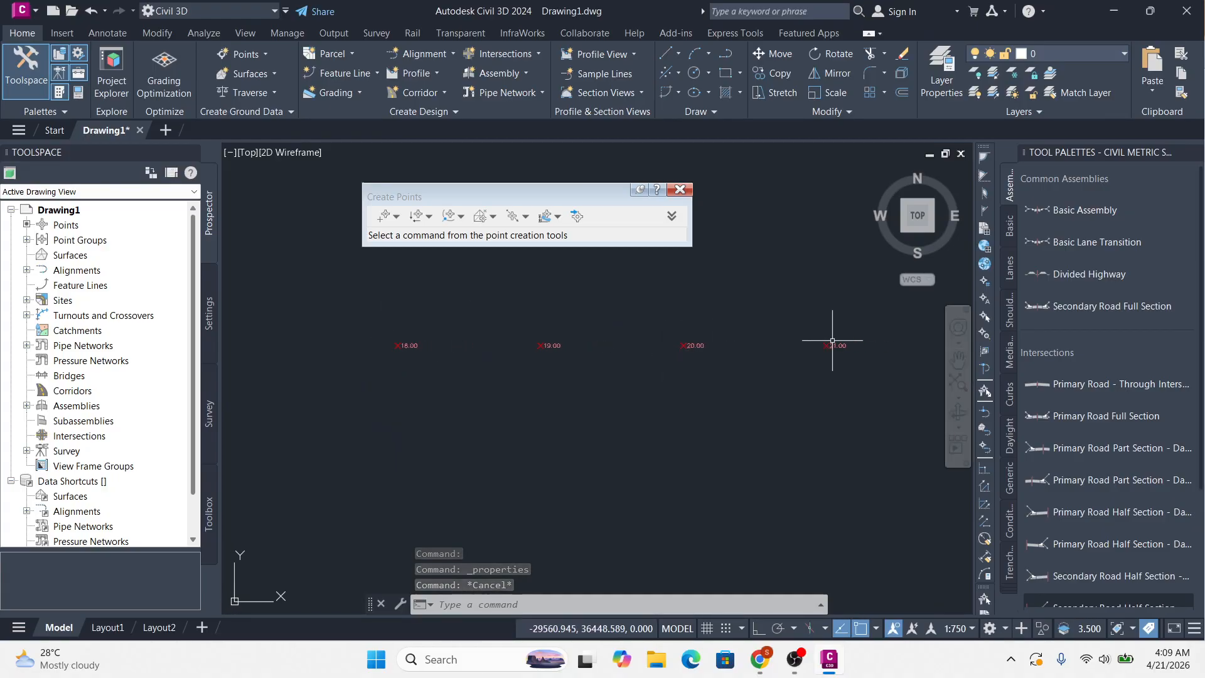
scroll(555, 345, "up", 2)
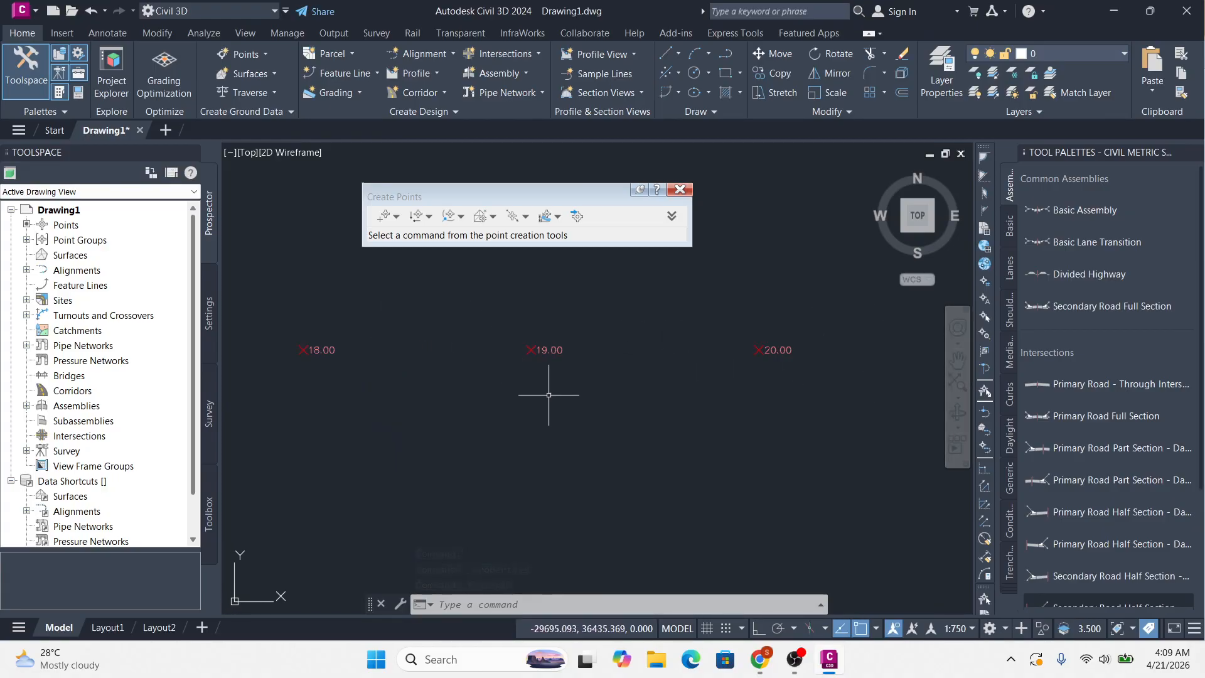
scroll(641, 367, "down", 2)
middle_click_drag(693, 378, 665, 383)
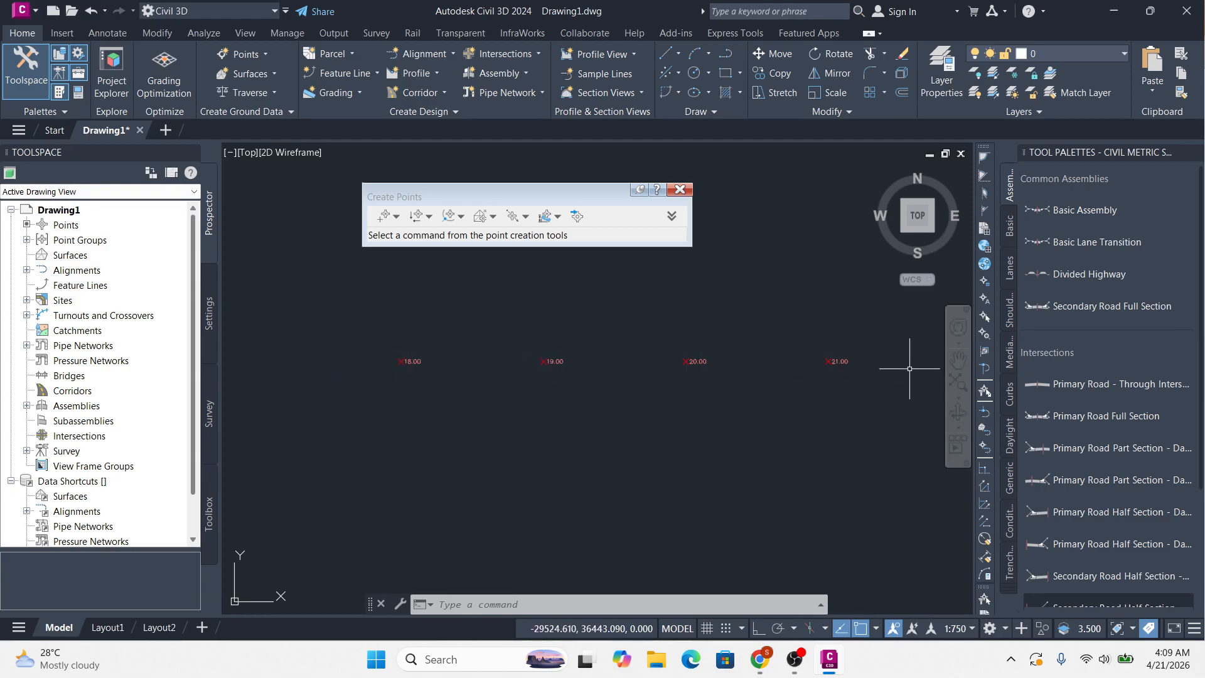
left_click(680, 190)
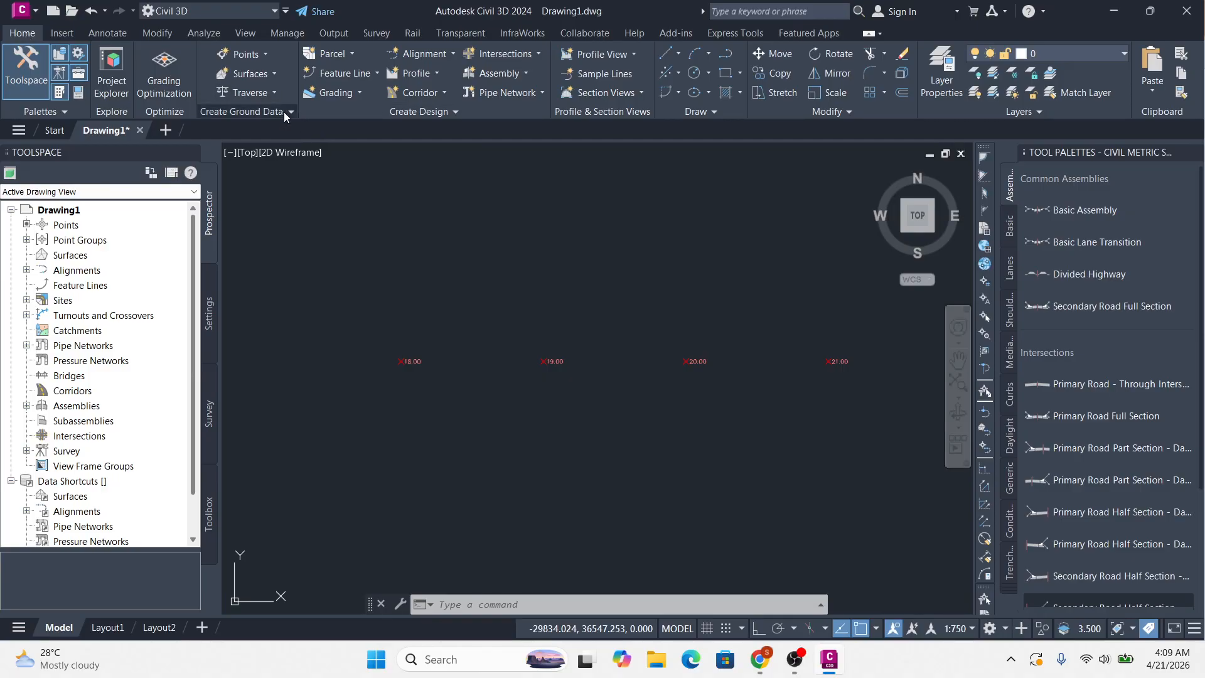
Start a feature line in Site 1 with the Basic Feature Line style at the 18.00 point, accepting elevation 18
left_click(357, 78)
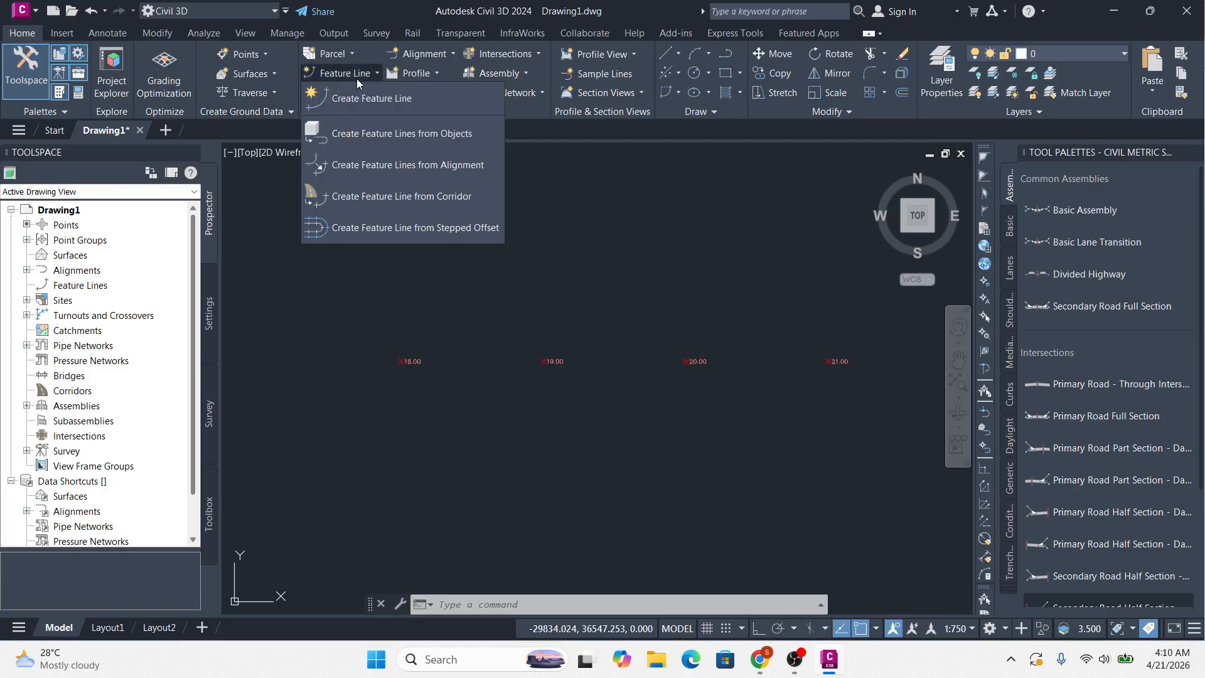
left_click(374, 100)
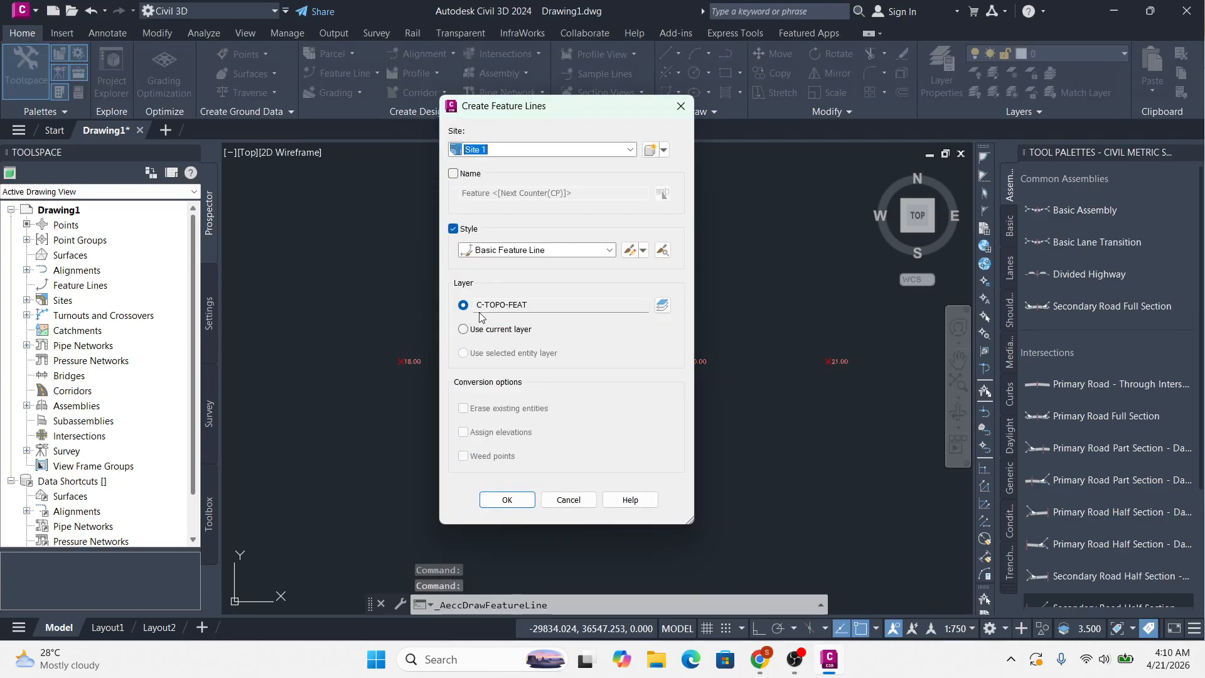
left_click(507, 500)
scroll(375, 336, "up", 5)
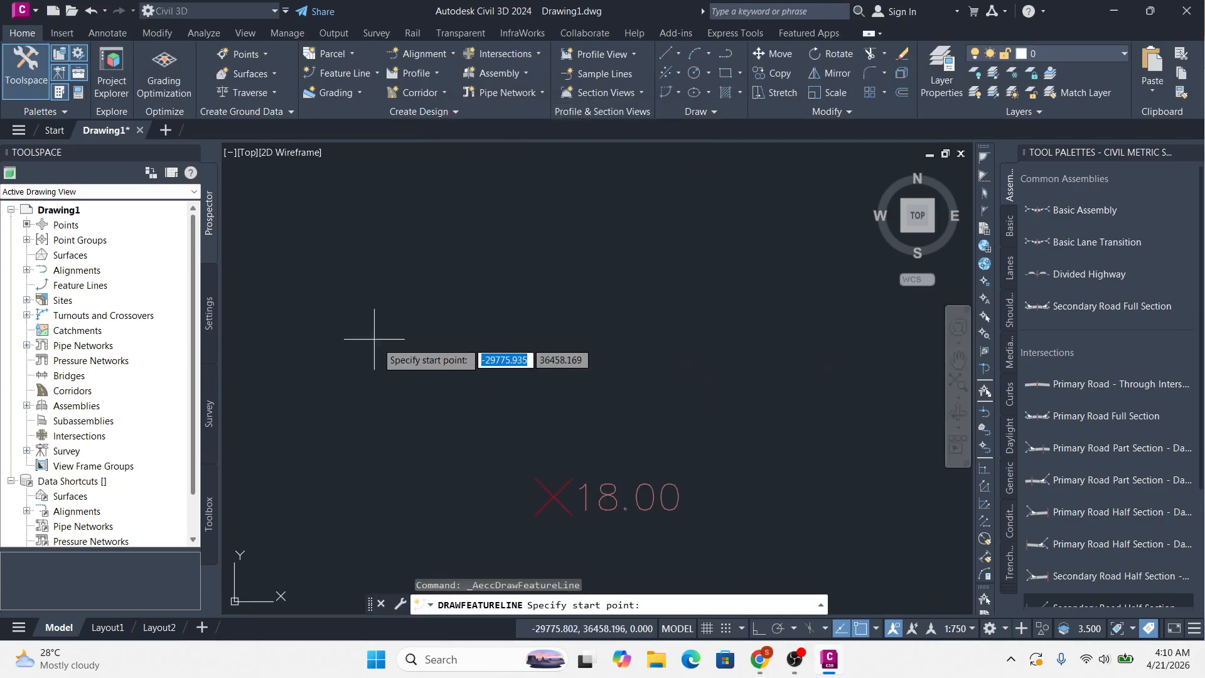
left_click(553, 497)
scroll(339, 289, "down", 5)
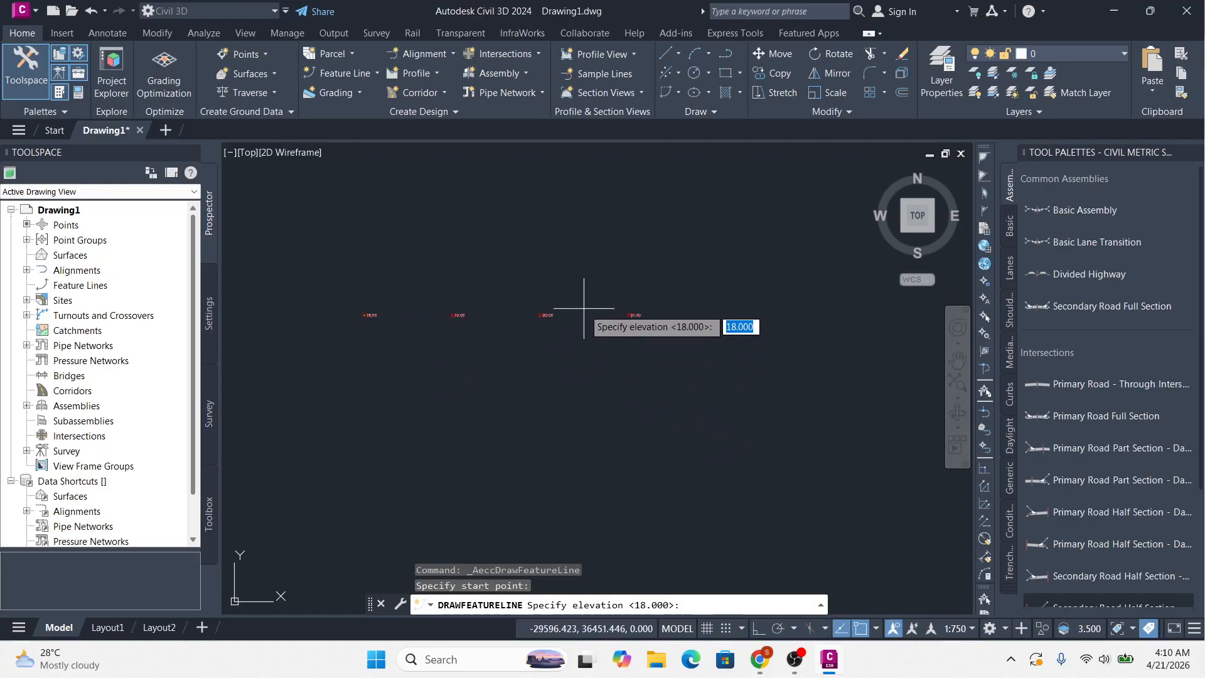
key("Return")
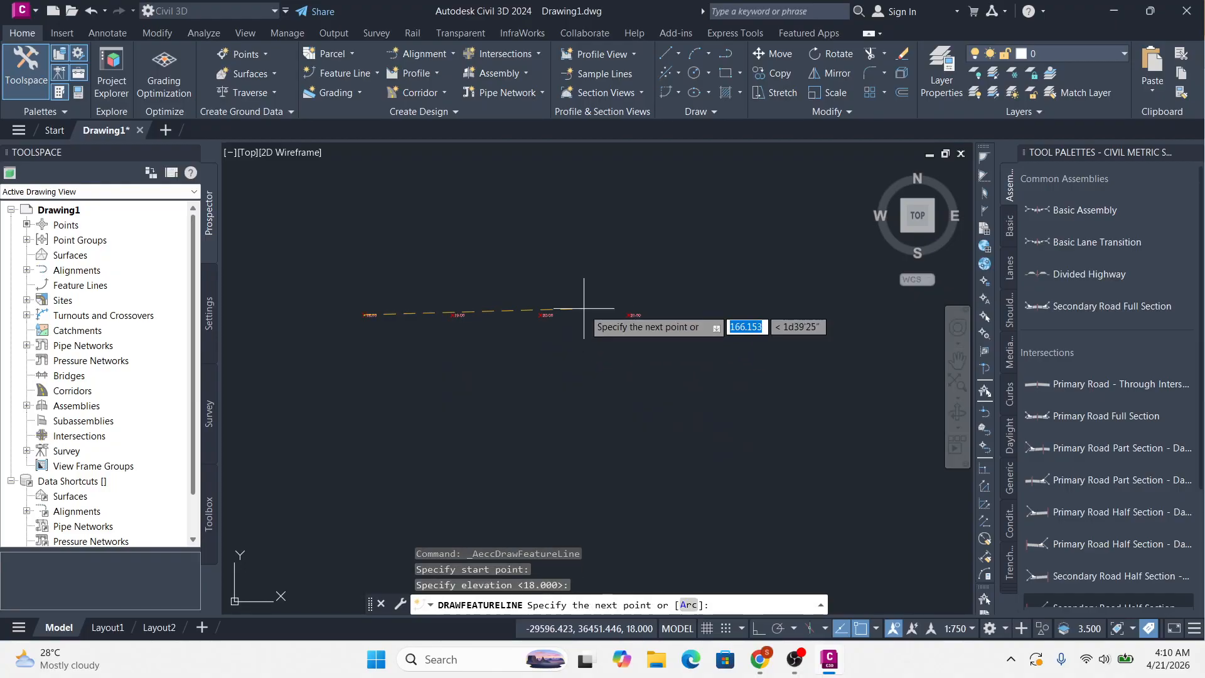
Extend the feature line in one straight segment to the 21.00 point and end the command
scroll(559, 276, "up", 3)
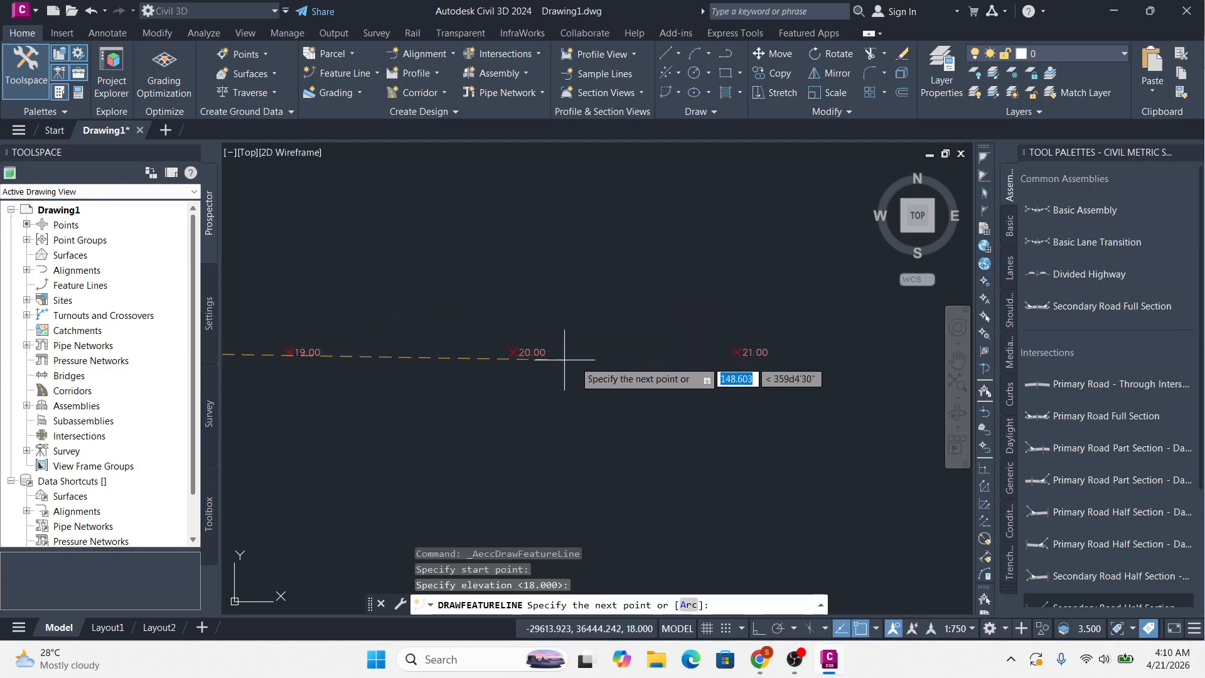
left_click(739, 350)
scroll(673, 377, "up", 2)
scroll(659, 323, "down", 2)
scroll(659, 321, "down", 2)
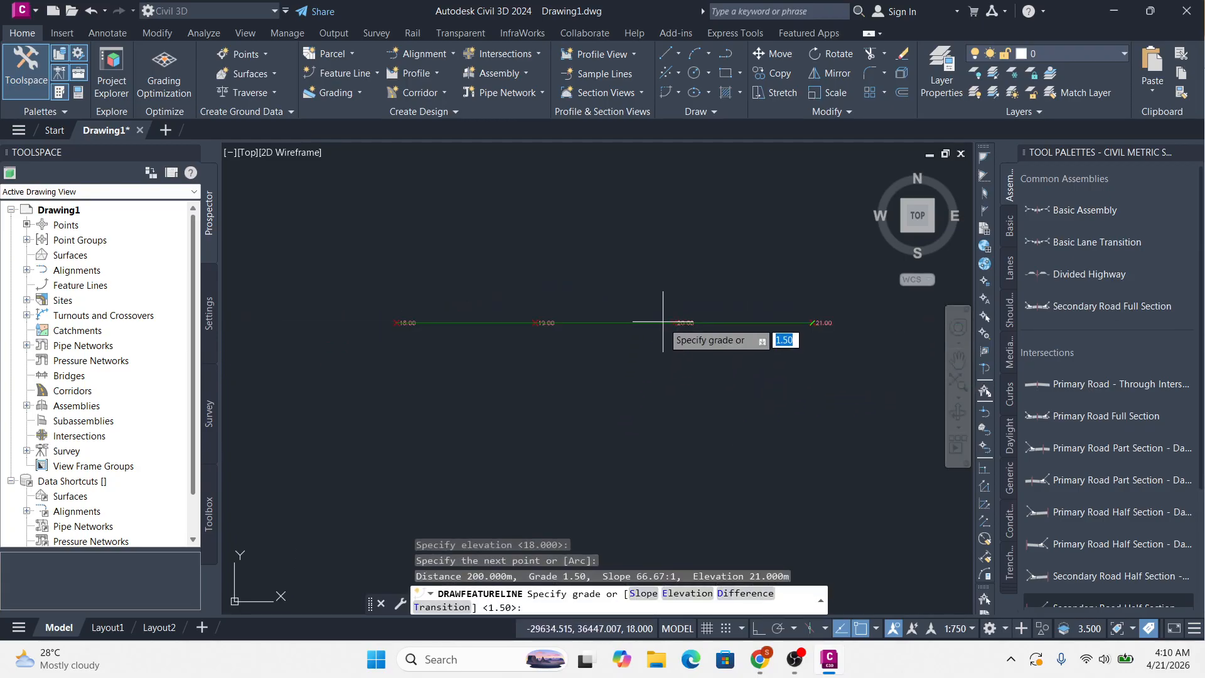
key("Escape")
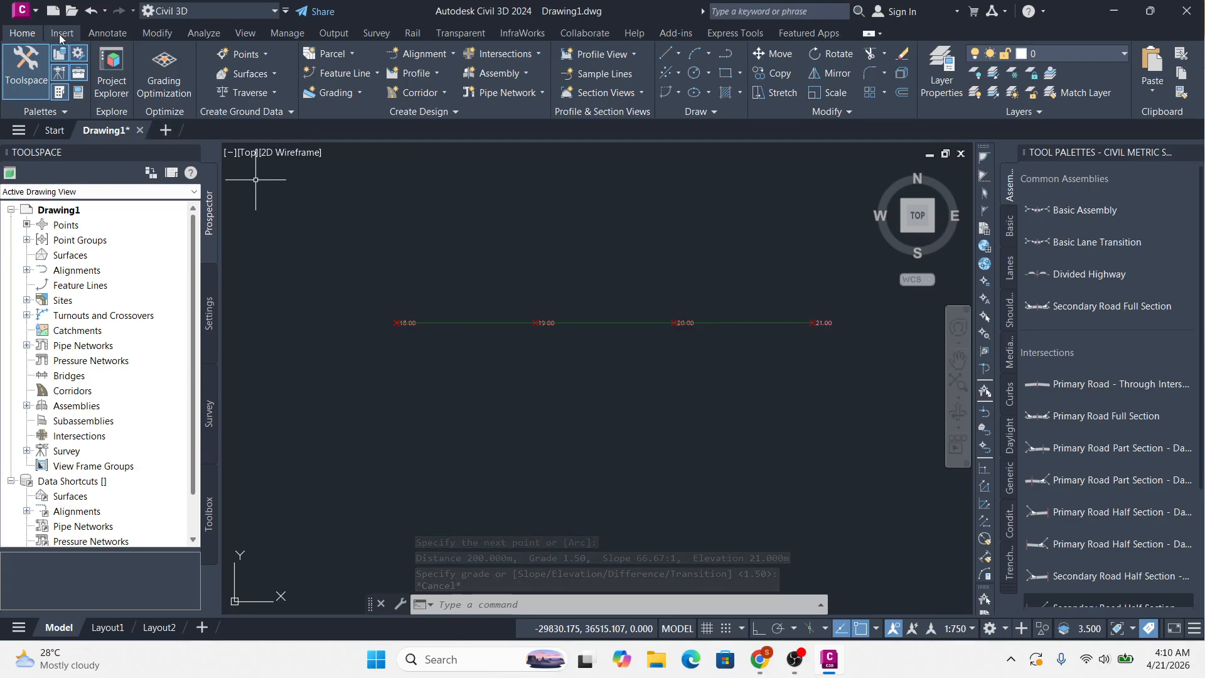
Add a single segment label in the Distance Only line style to the feature line between the 18.00 and 19.00 points
left_click(96, 36)
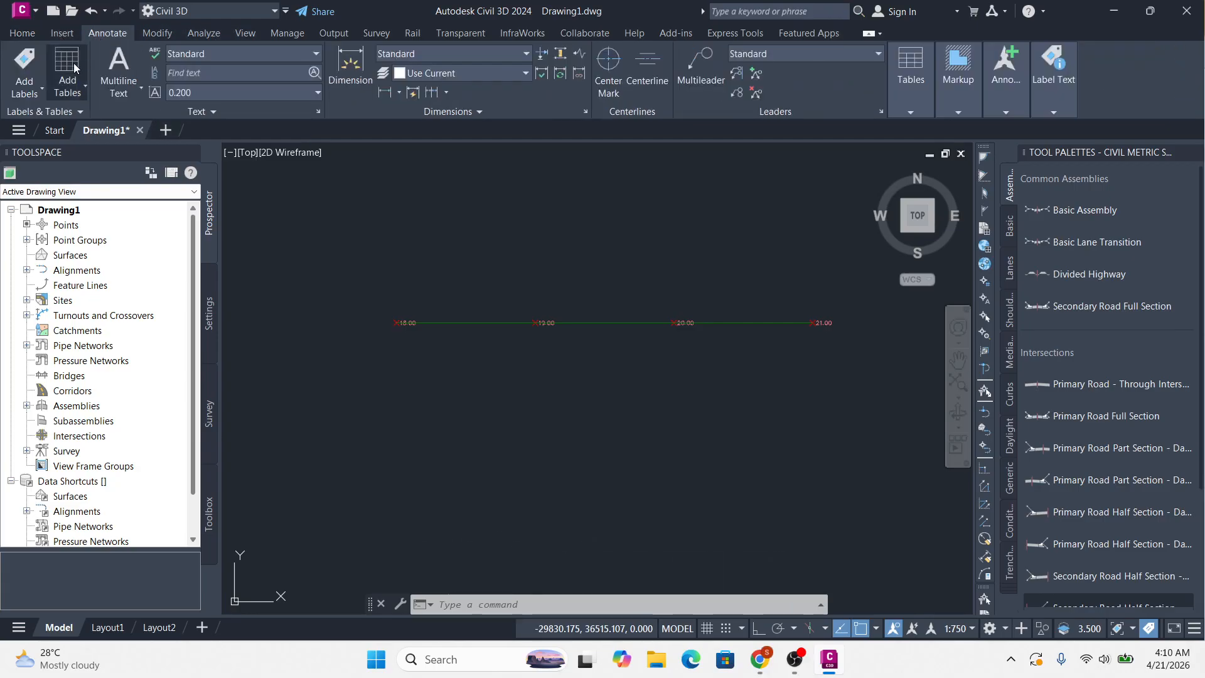
left_click(25, 87)
mouse_move(95, 168)
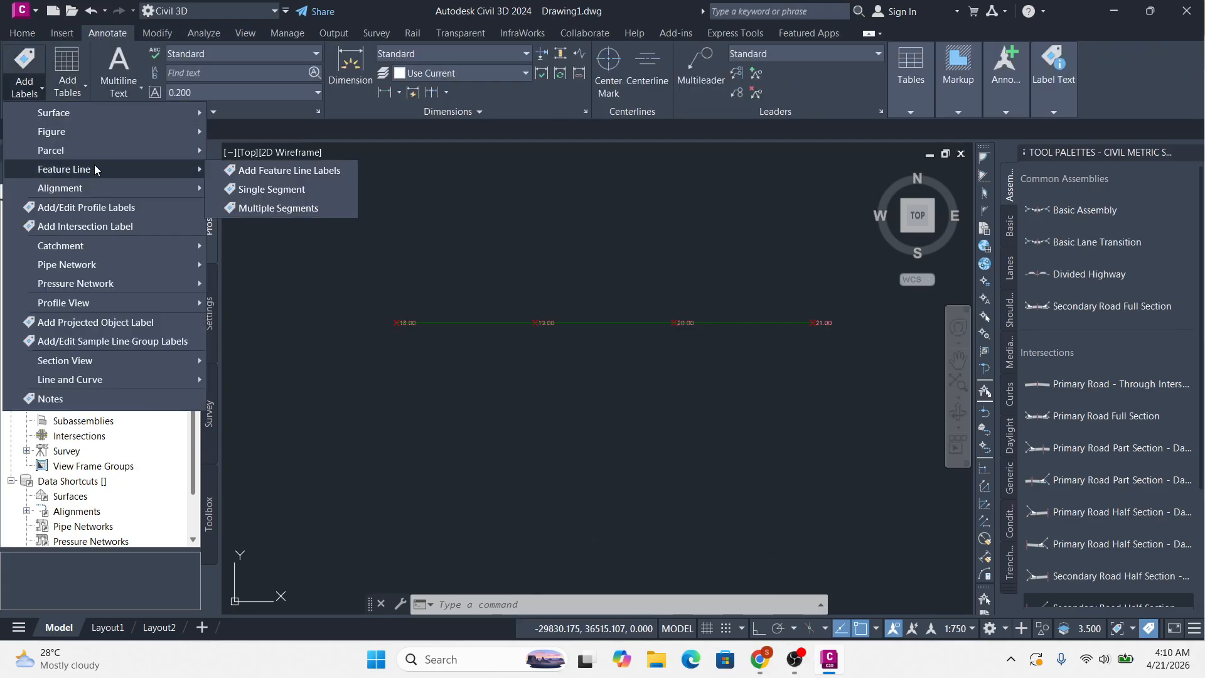
left_click(254, 173)
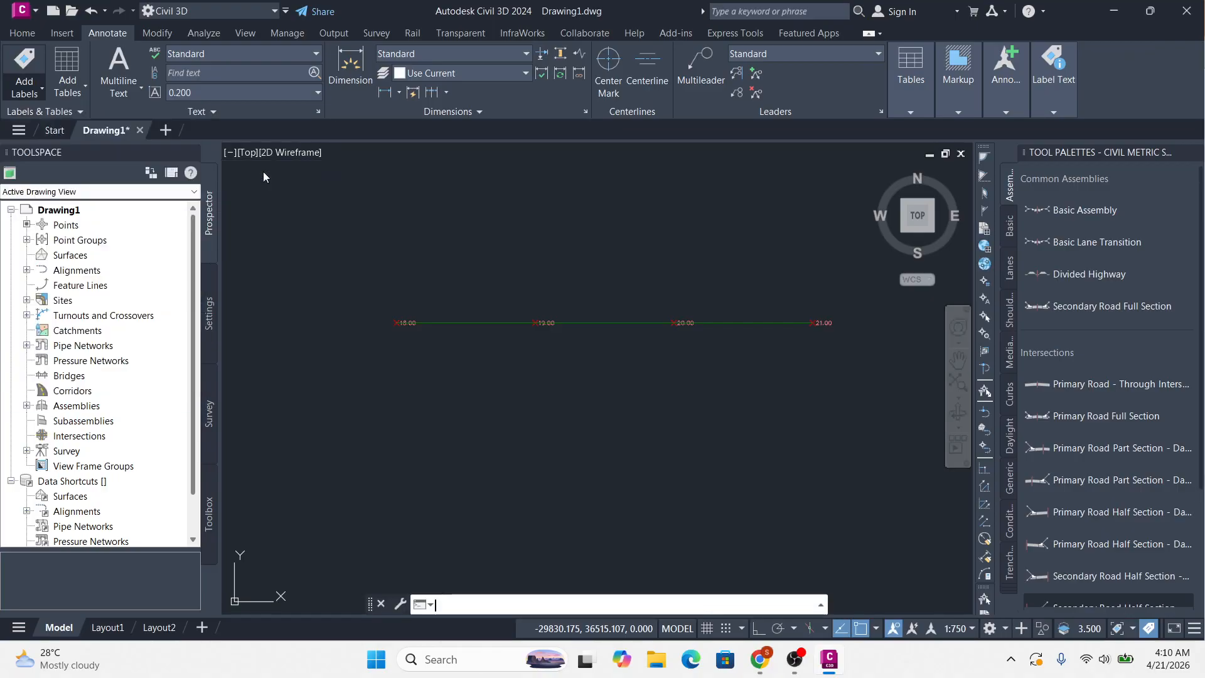
left_click(164, 158)
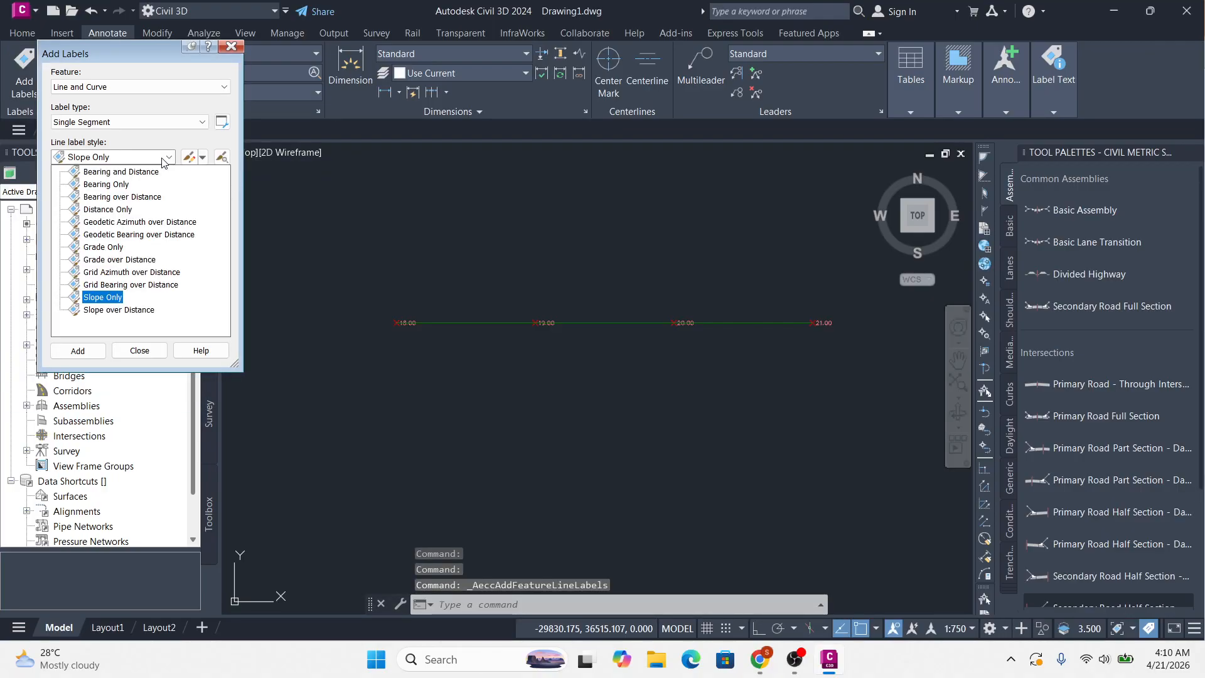
left_click(107, 209)
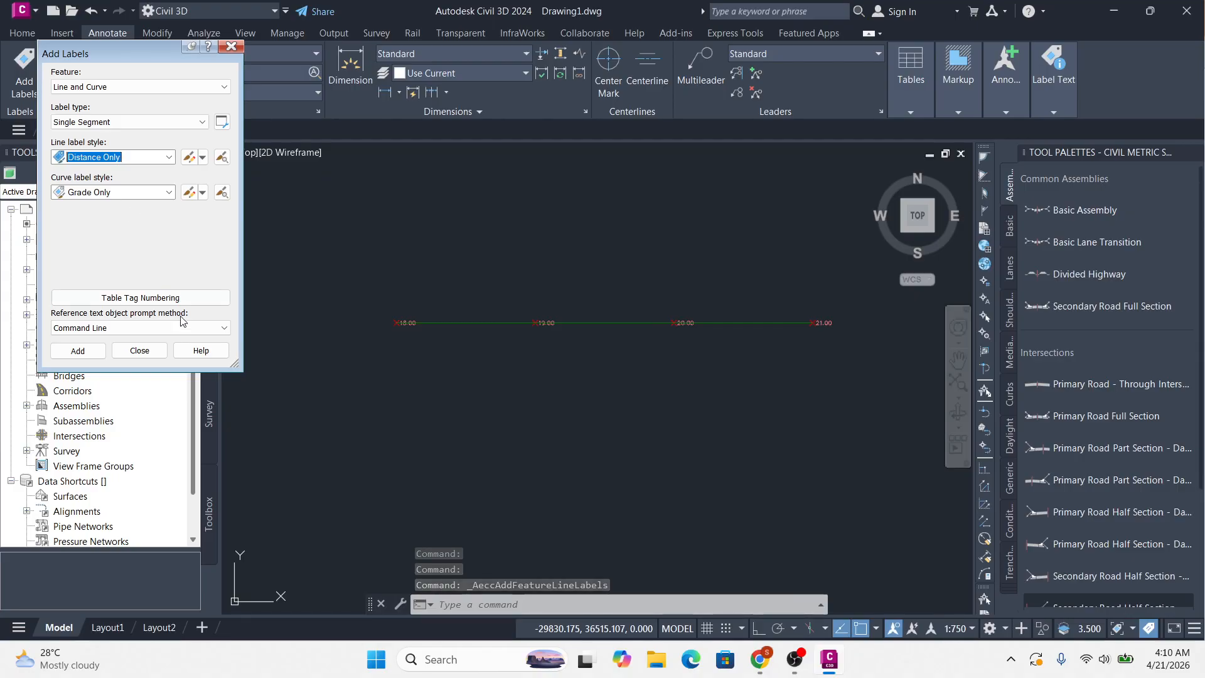
left_click(76, 352)
scroll(483, 312, "up", 4)
scroll(553, 314, "down", 4)
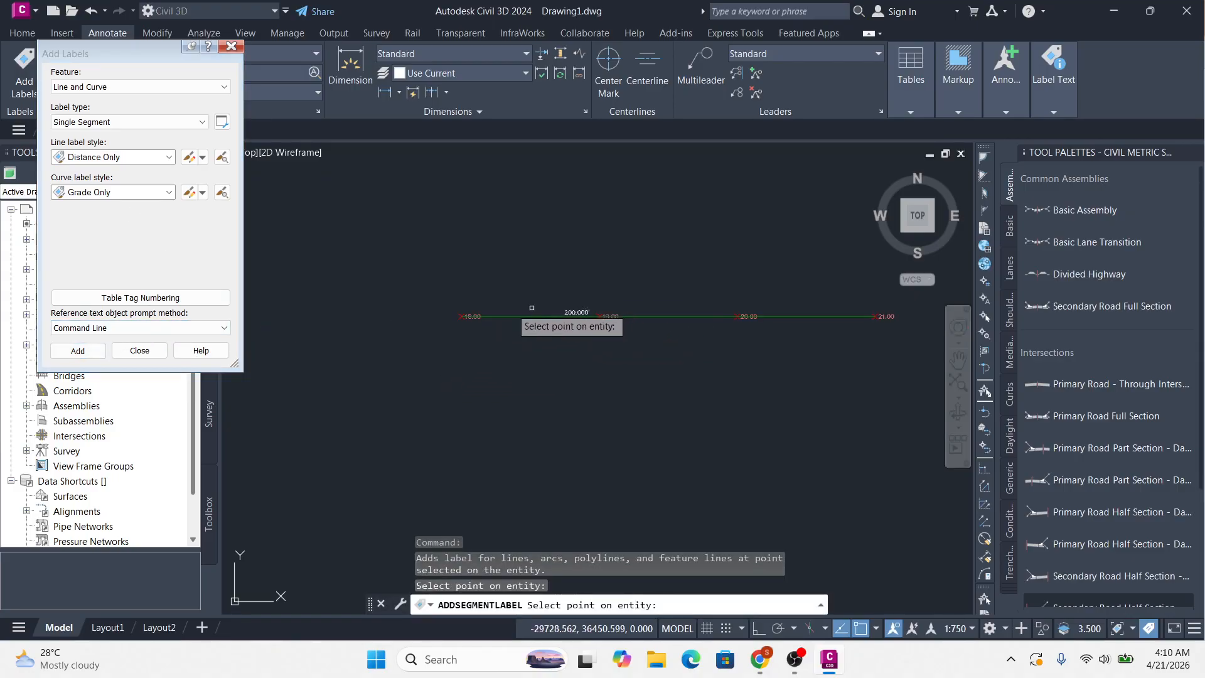
Add a single segment label in the Grade Only line style to the feature line between the 19.00 and 20.00 points
left_click(169, 192)
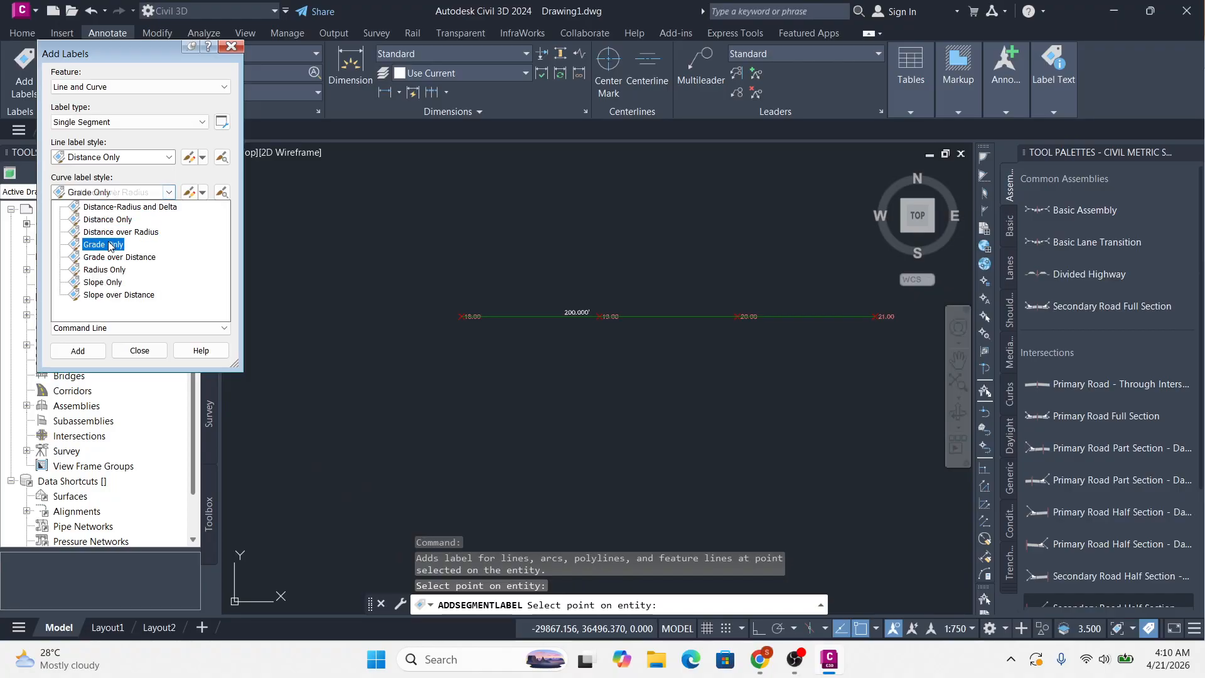
left_click(119, 268)
left_click(78, 353)
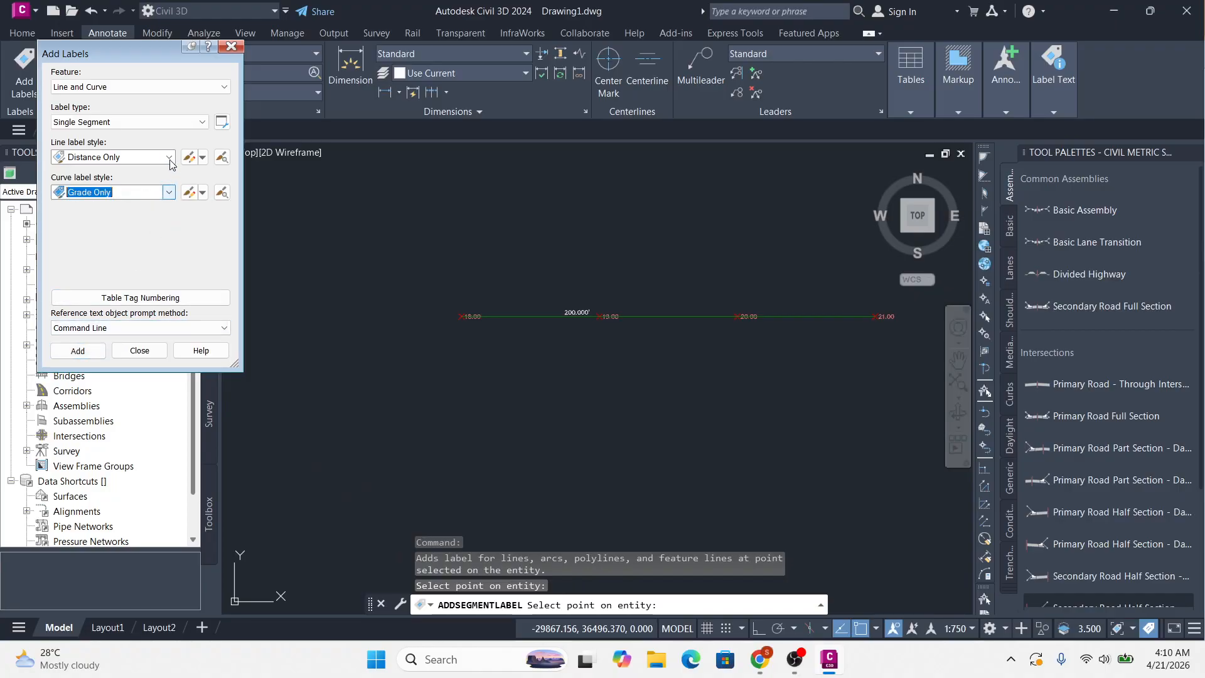
left_click(168, 157)
left_click(100, 237)
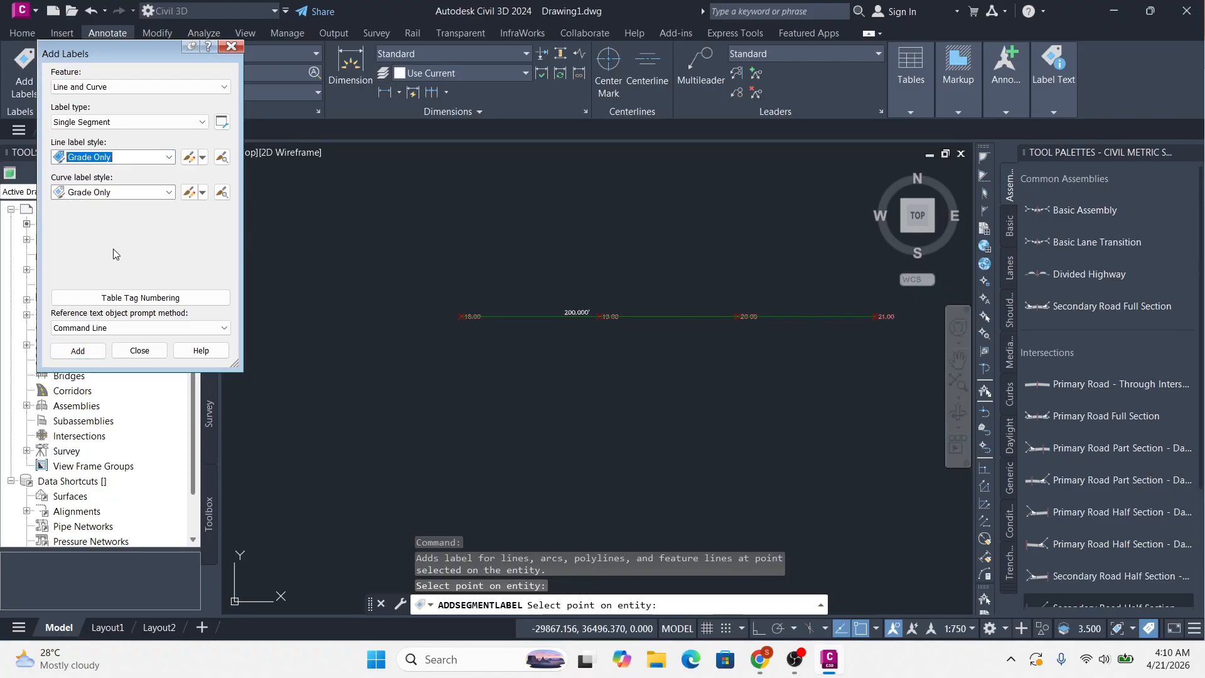
left_click(84, 352)
left_click(691, 316)
scroll(698, 312, "up", 4)
scroll(665, 301, "down", 4)
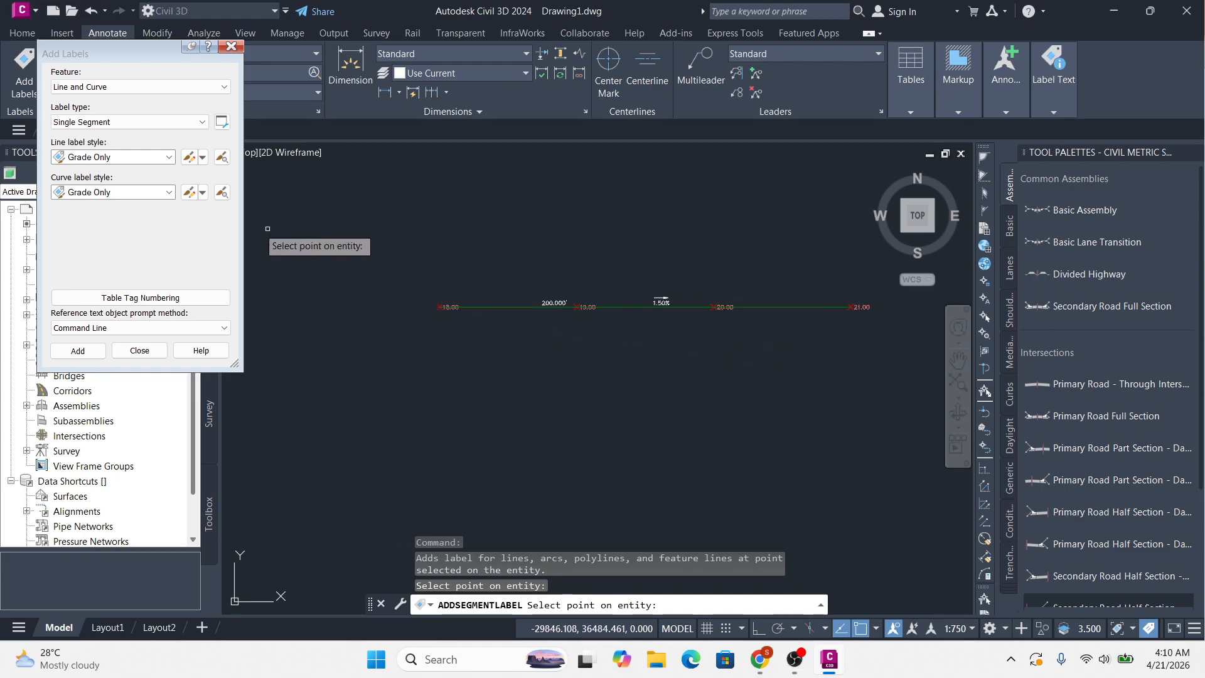
Add a Slope Only segment label to the feature line between the 20.00 and 21.00 points, and leave the labelling command
left_click(168, 192)
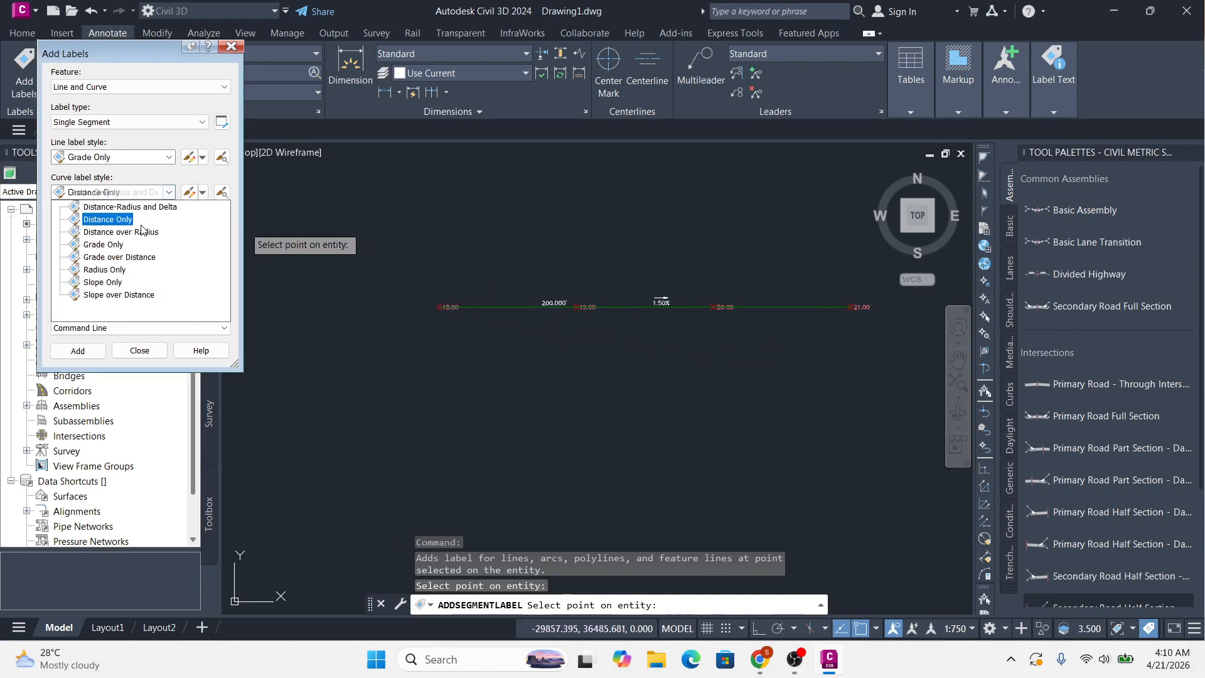
left_click(163, 157)
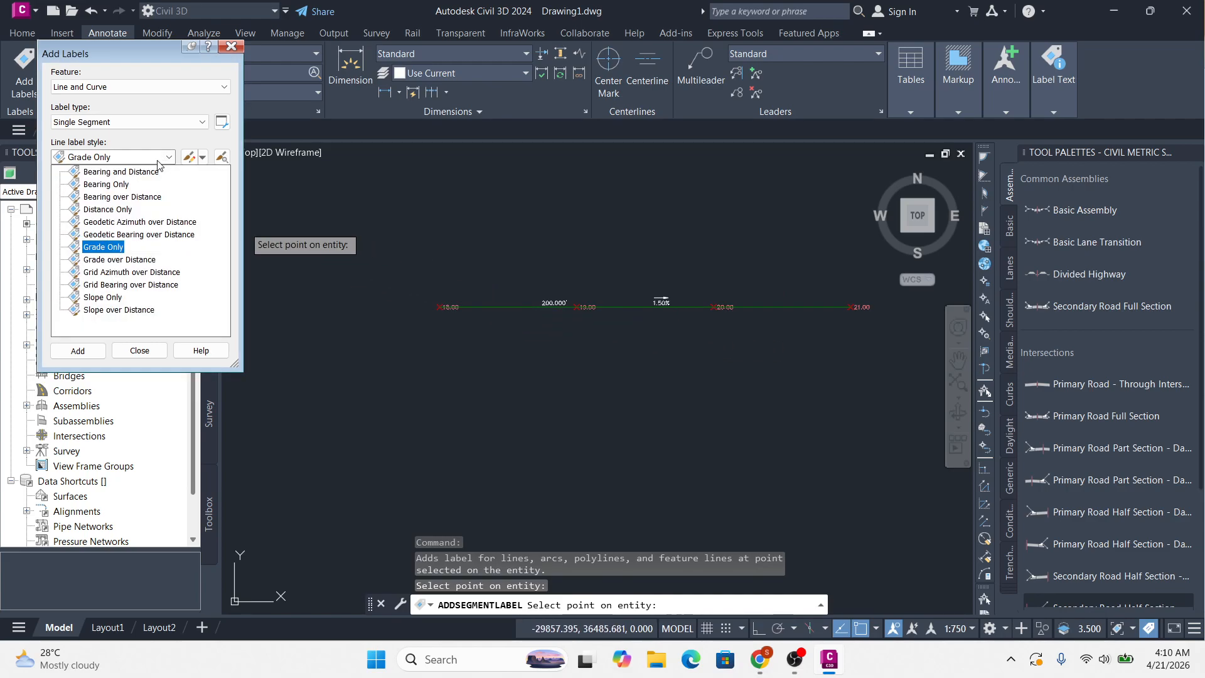
left_click(103, 297)
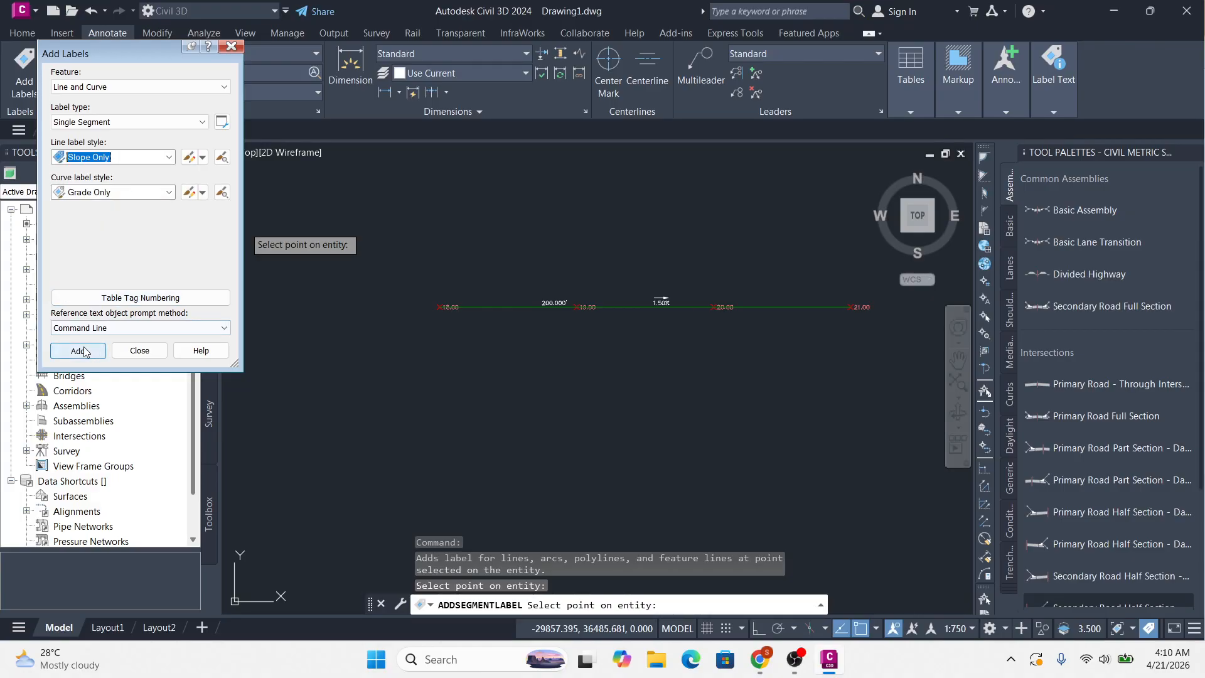
scroll(772, 294, "up", 4)
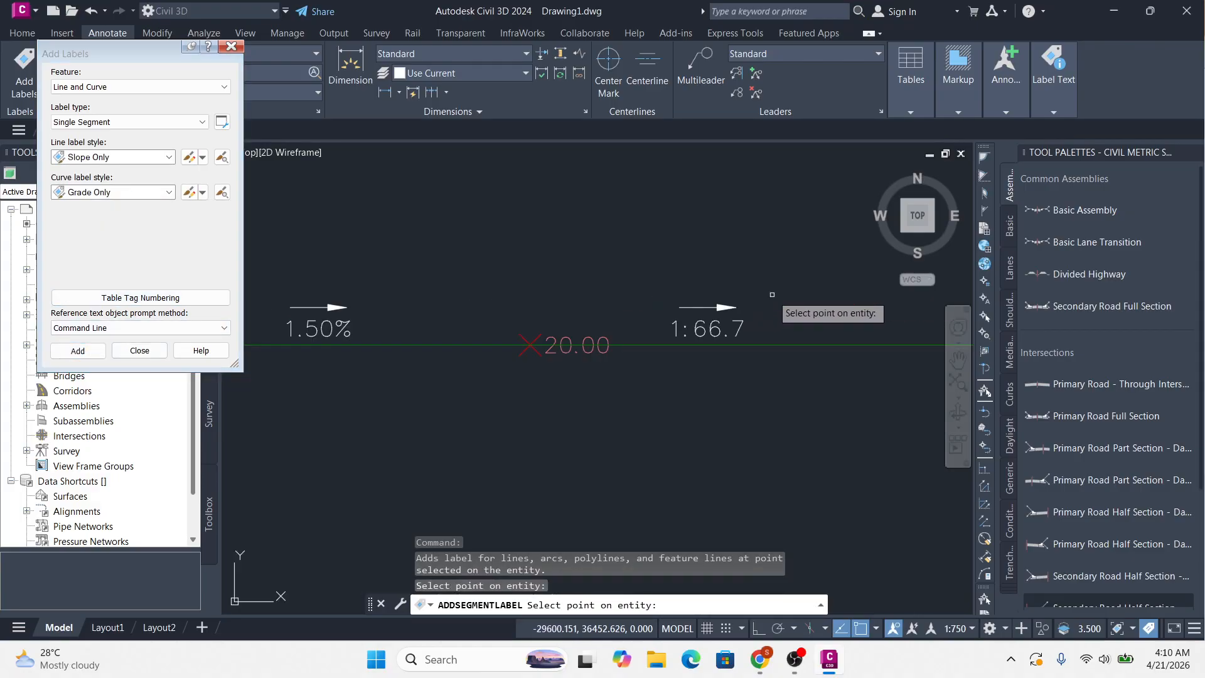
scroll(773, 276, "down", 4)
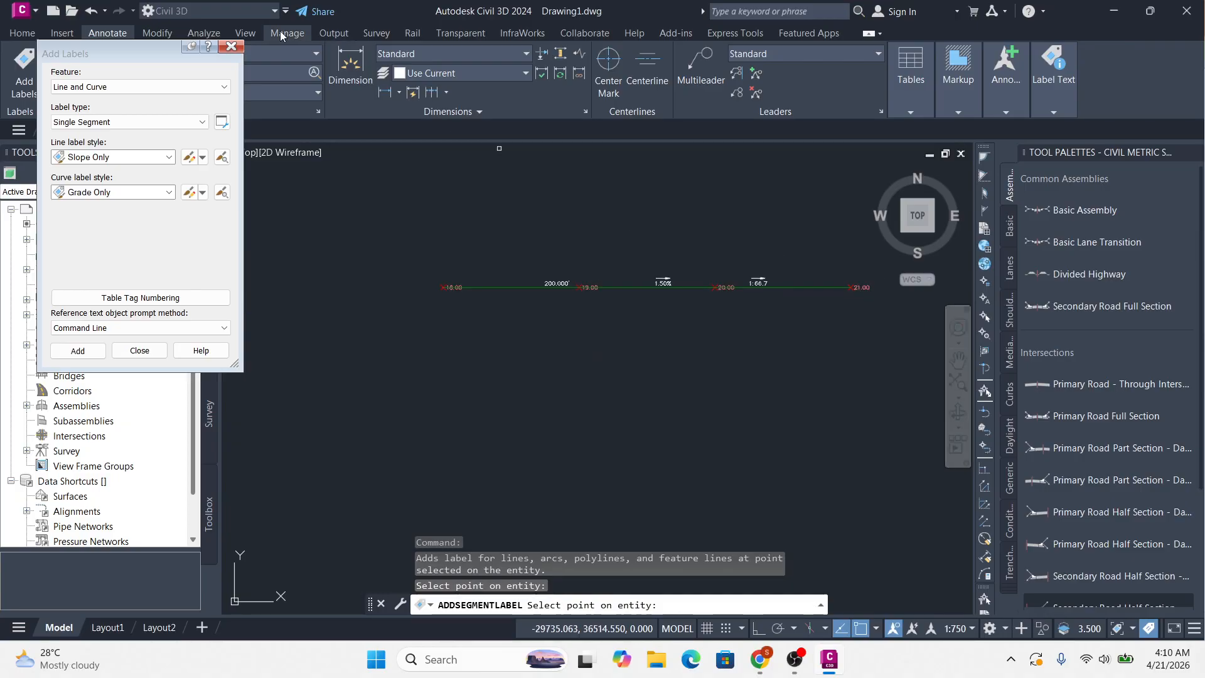
scroll(587, 287, "up", 2)
scroll(541, 276, "down", 1)
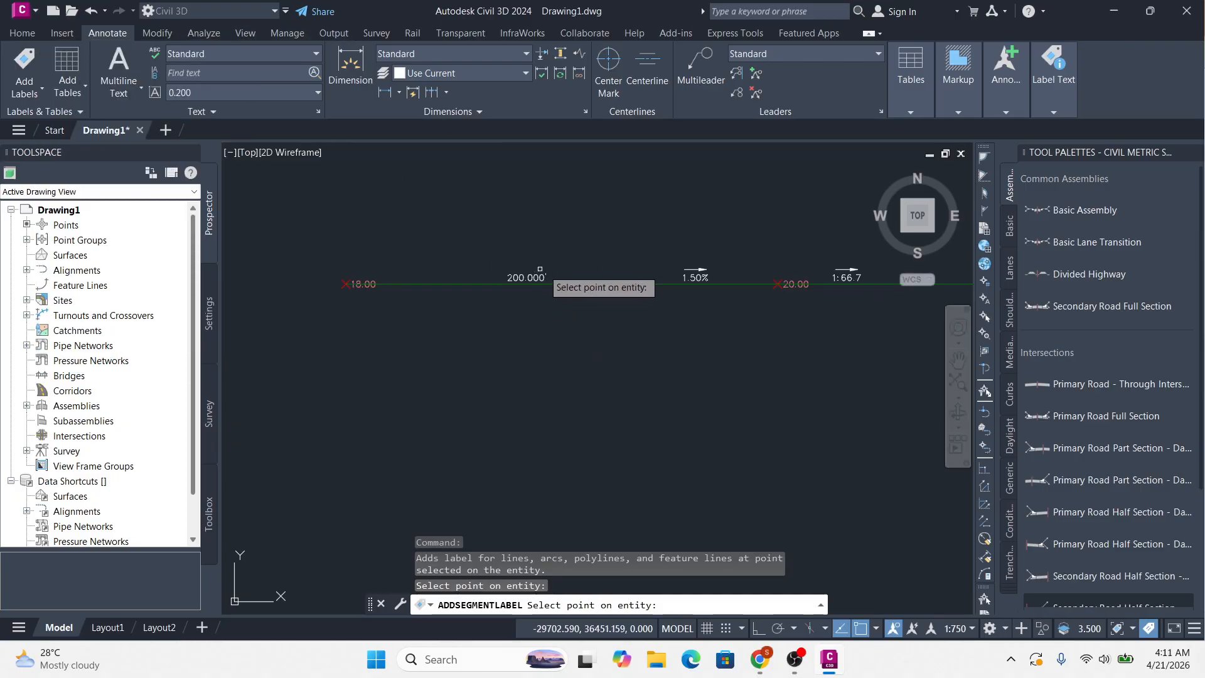
key("Escape")
Examine the distance, grade and slope labels against the point elevations along the feature line
scroll(584, 285, "down", 2)
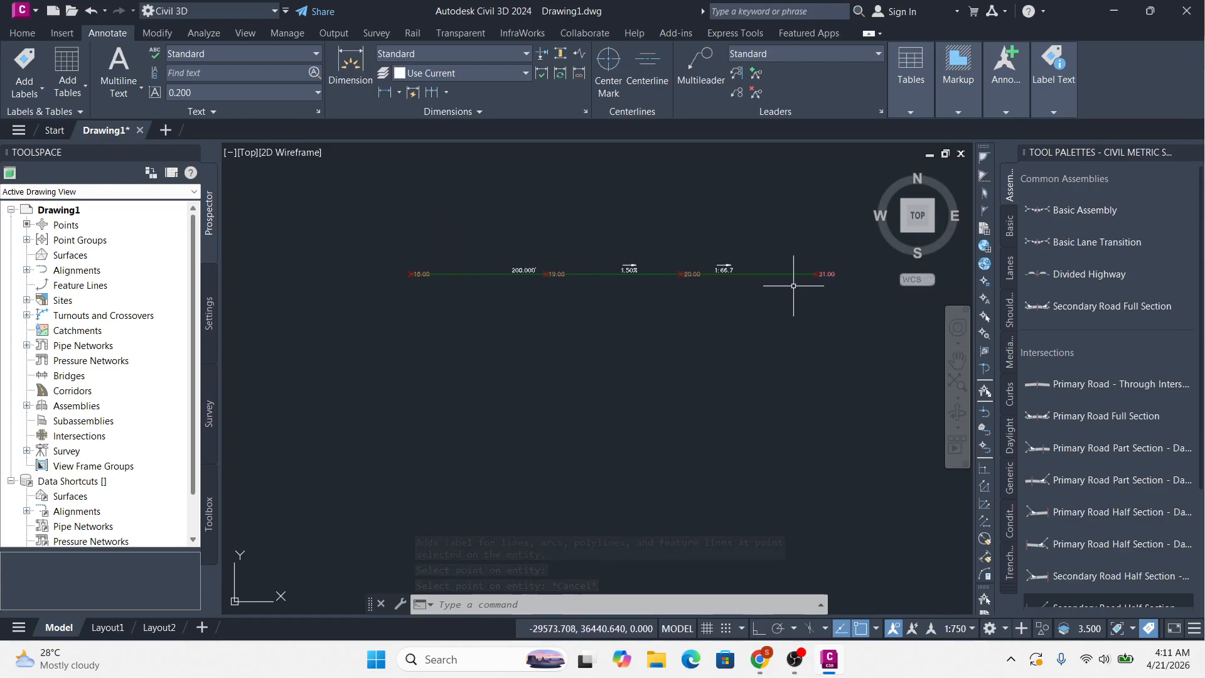
scroll(574, 253, "up", 6)
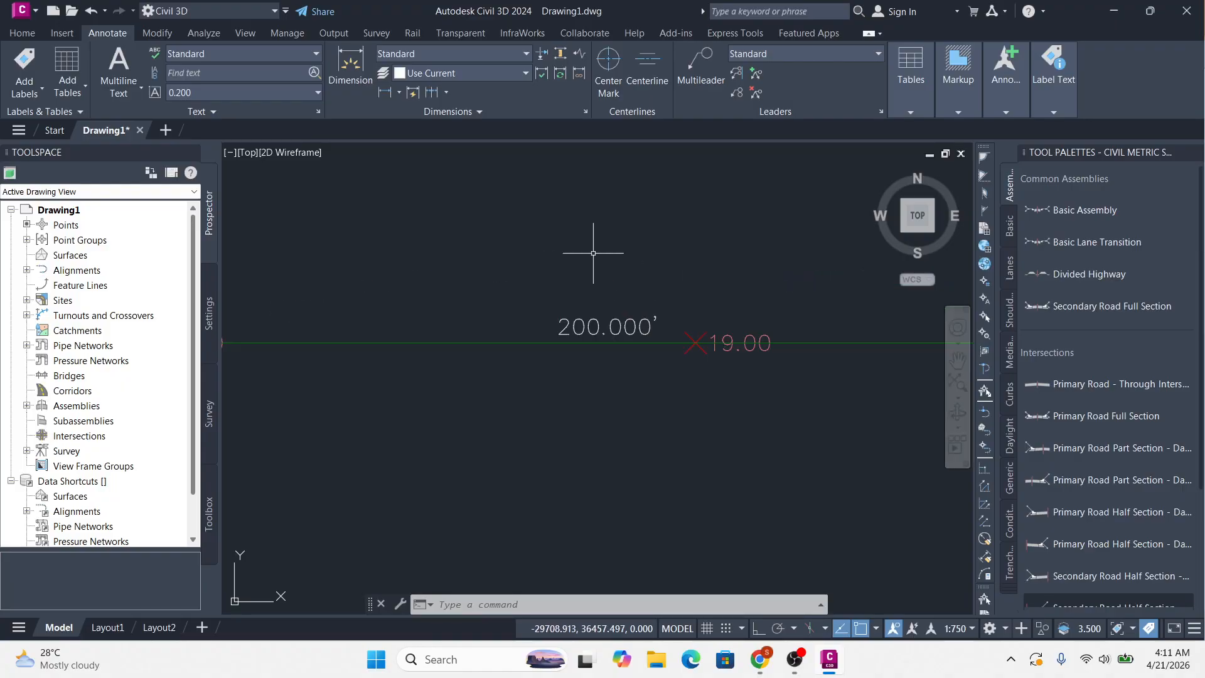
scroll(540, 281, "down", 6)
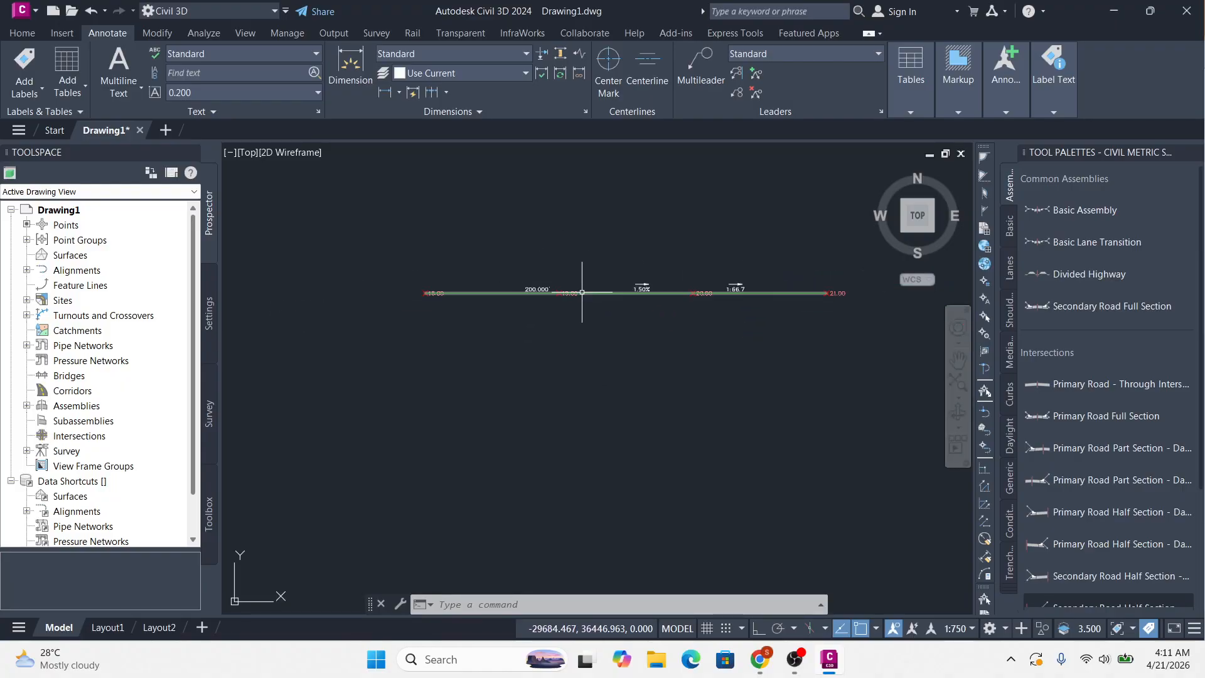
scroll(551, 285, "up", 5)
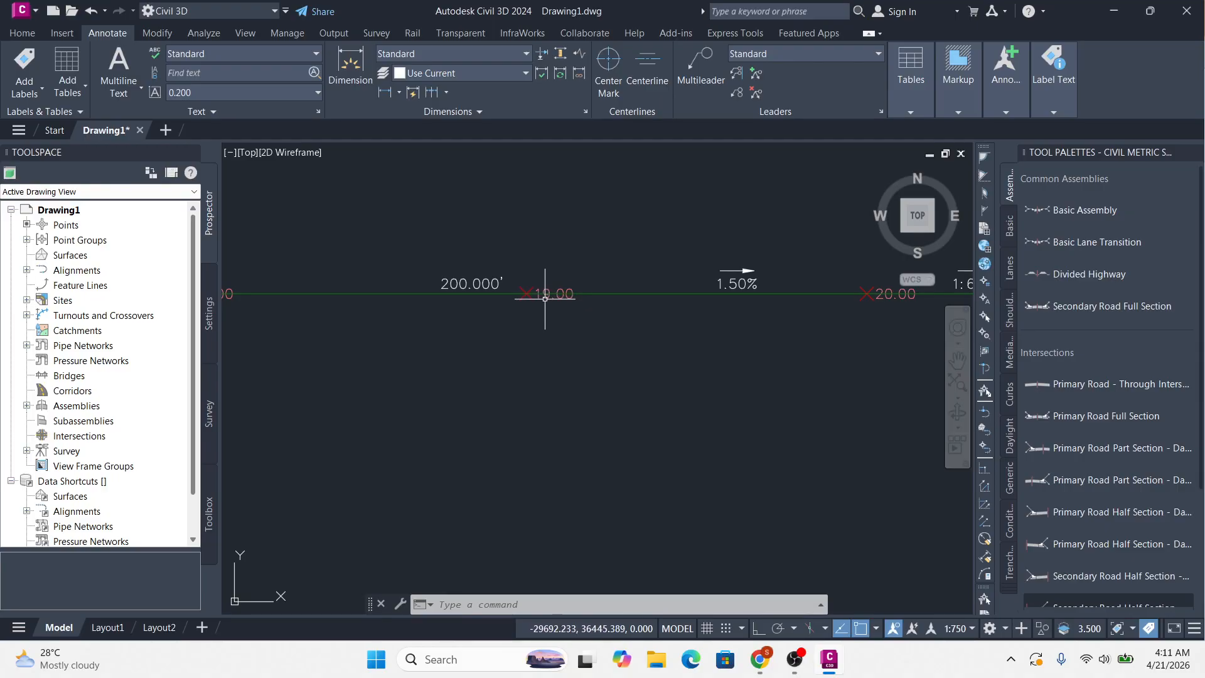
scroll(545, 299, "down", 2)
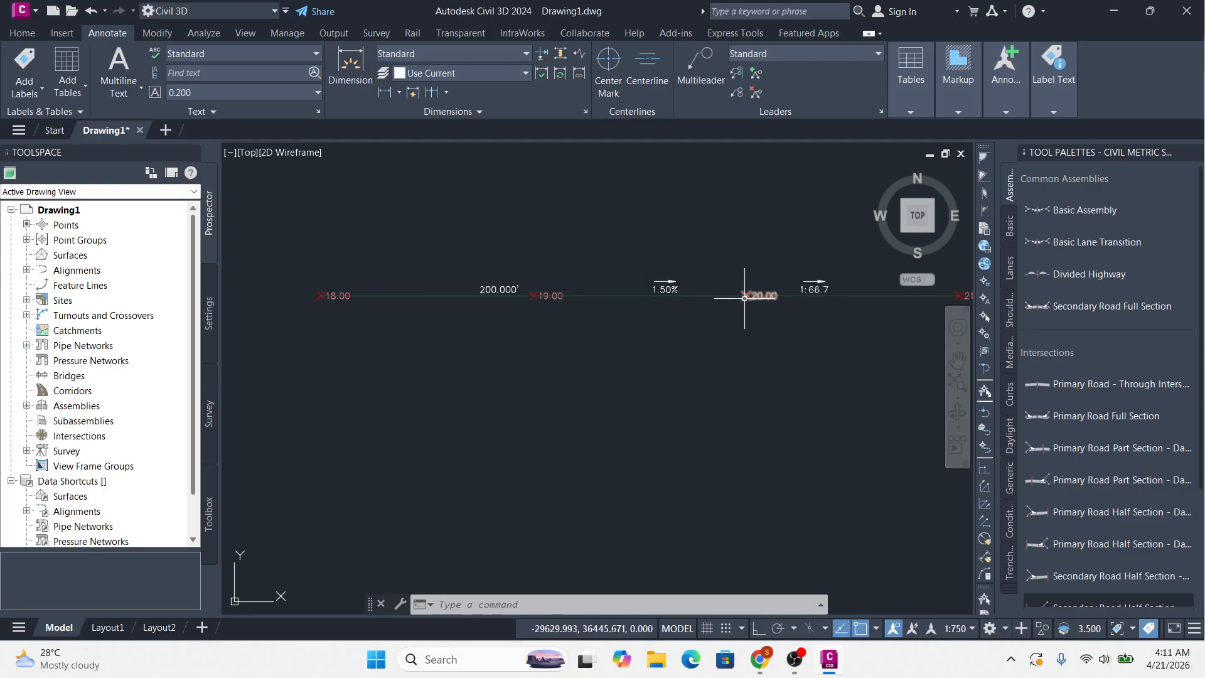
scroll(629, 301, "down", 2)
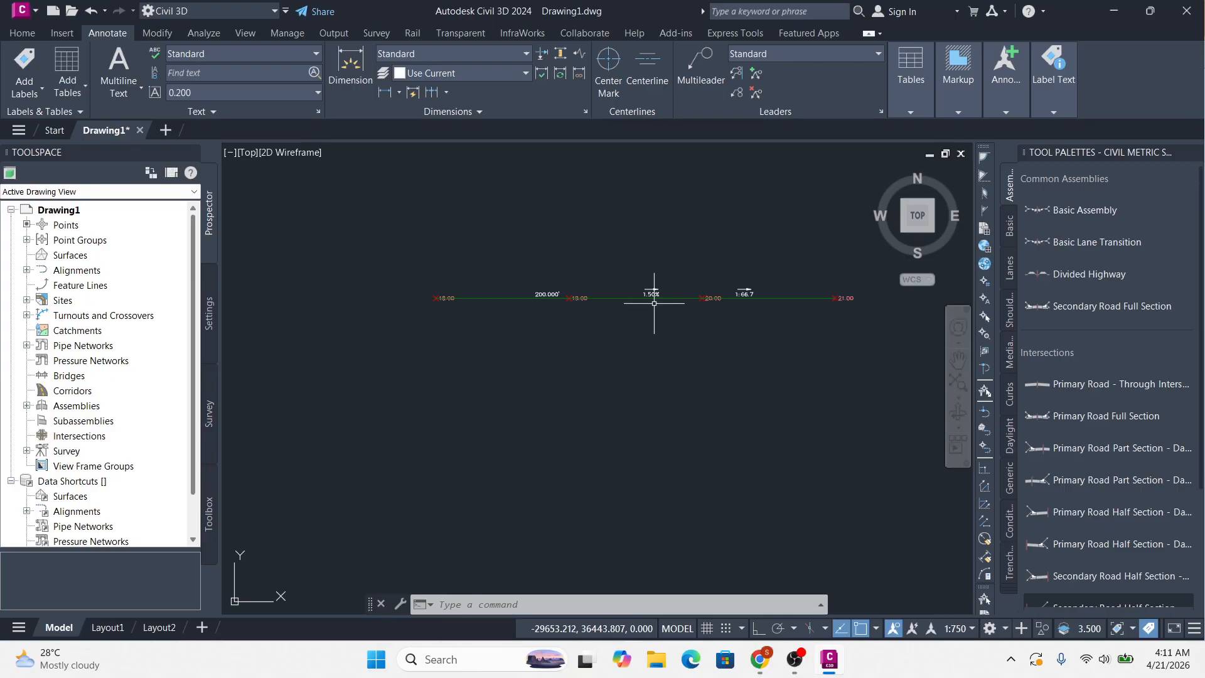
scroll(625, 320, "down", 1)
scroll(641, 319, "up", 1)
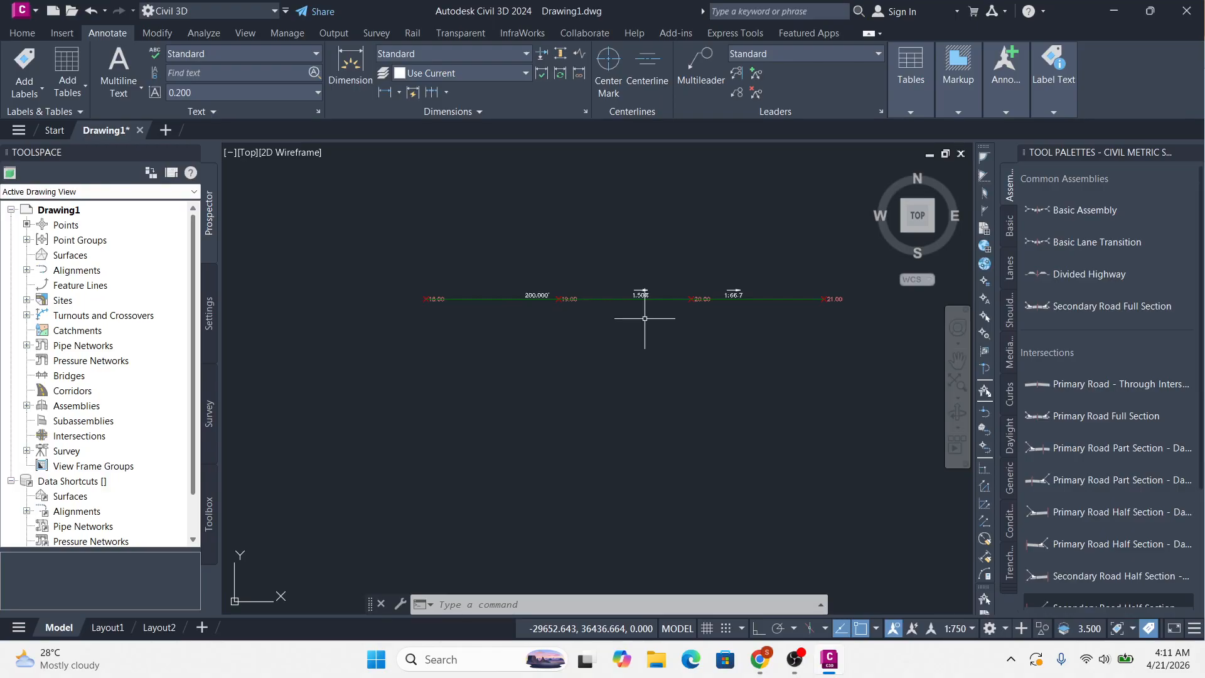
scroll(613, 315, "up", 2)
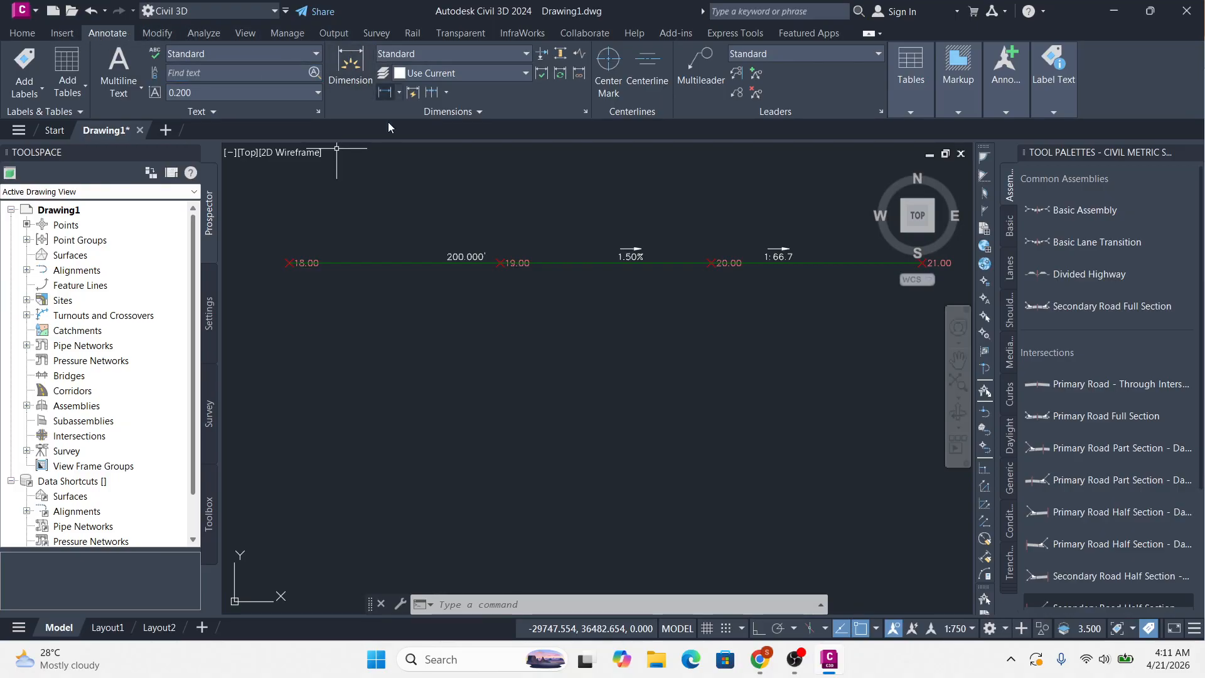
scroll(396, 200, "down", 2)
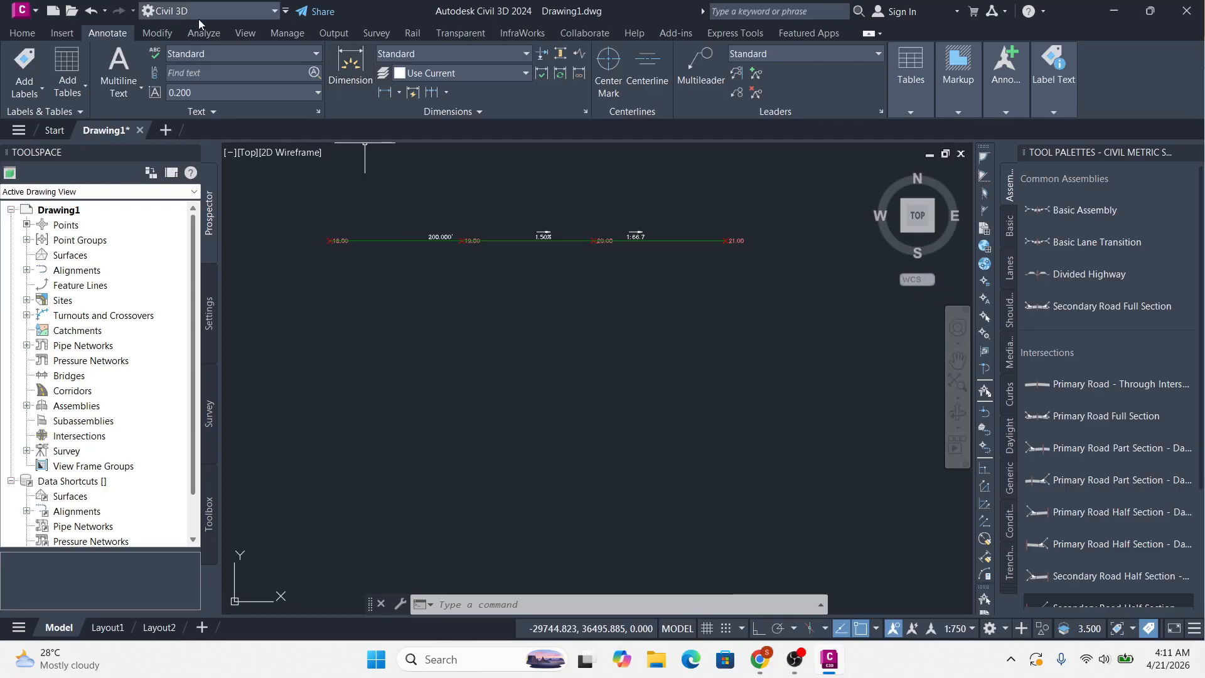
Create a manual point with elevation 32 below the feature line's 18.00 point, and close the point creation tools
left_click(23, 33)
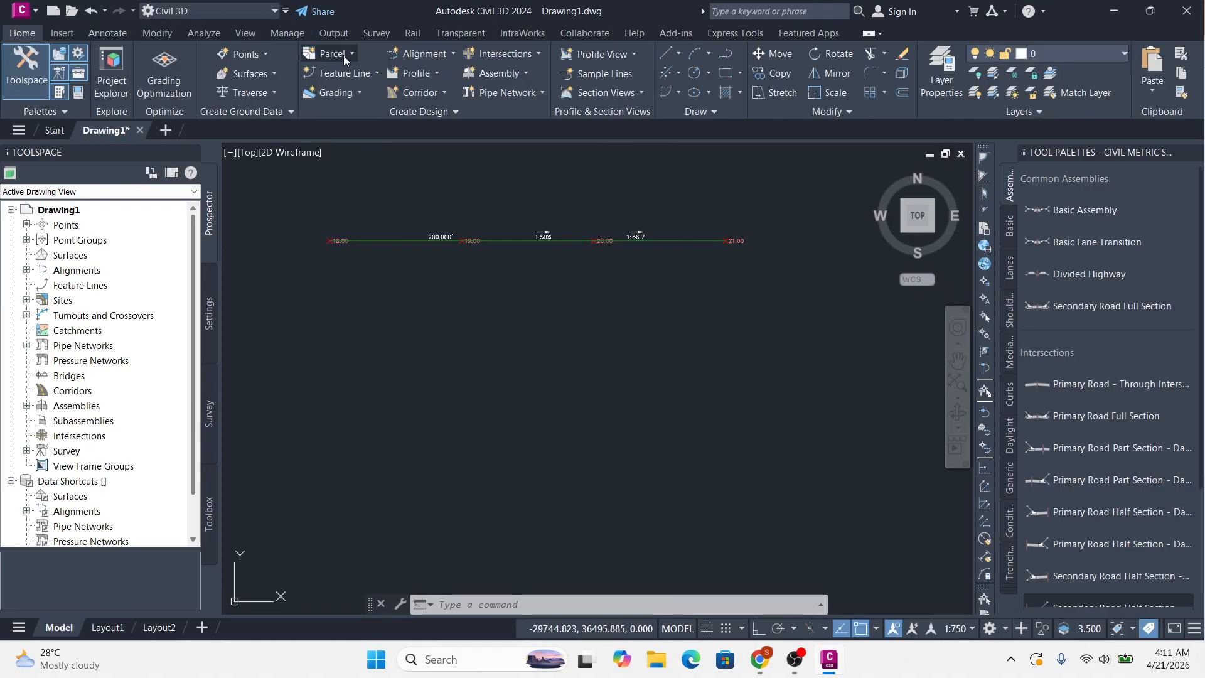
left_click(258, 54)
left_click(291, 70)
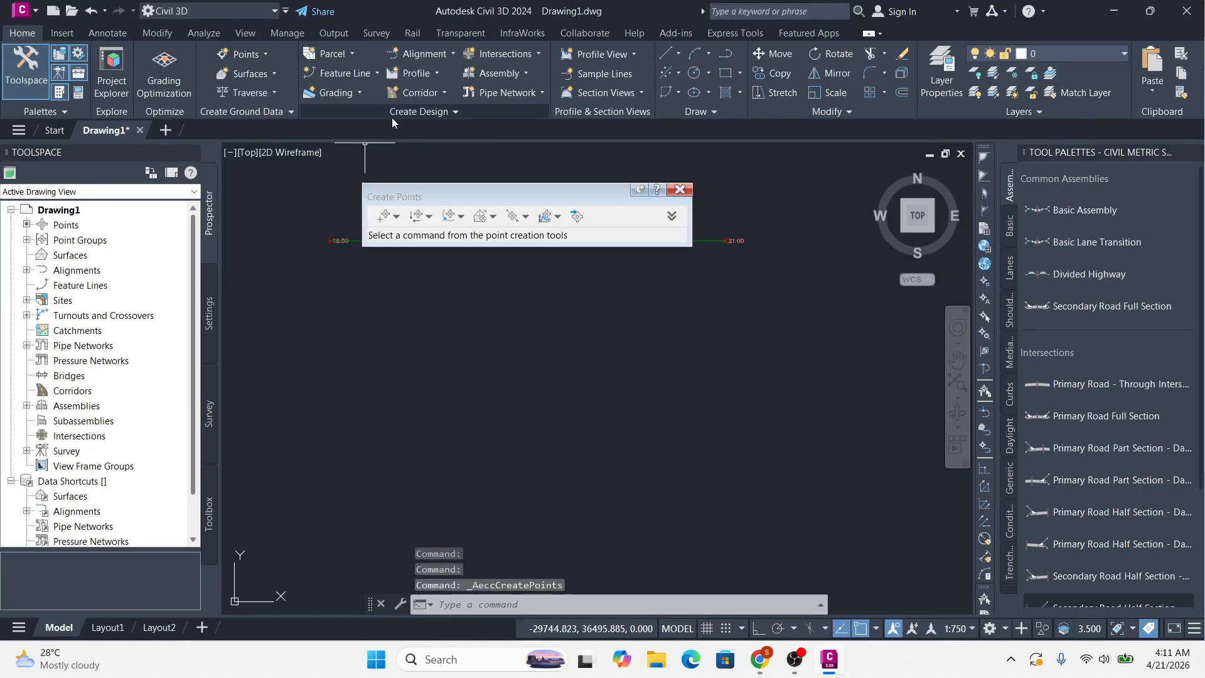
left_click(396, 215)
left_click(417, 230)
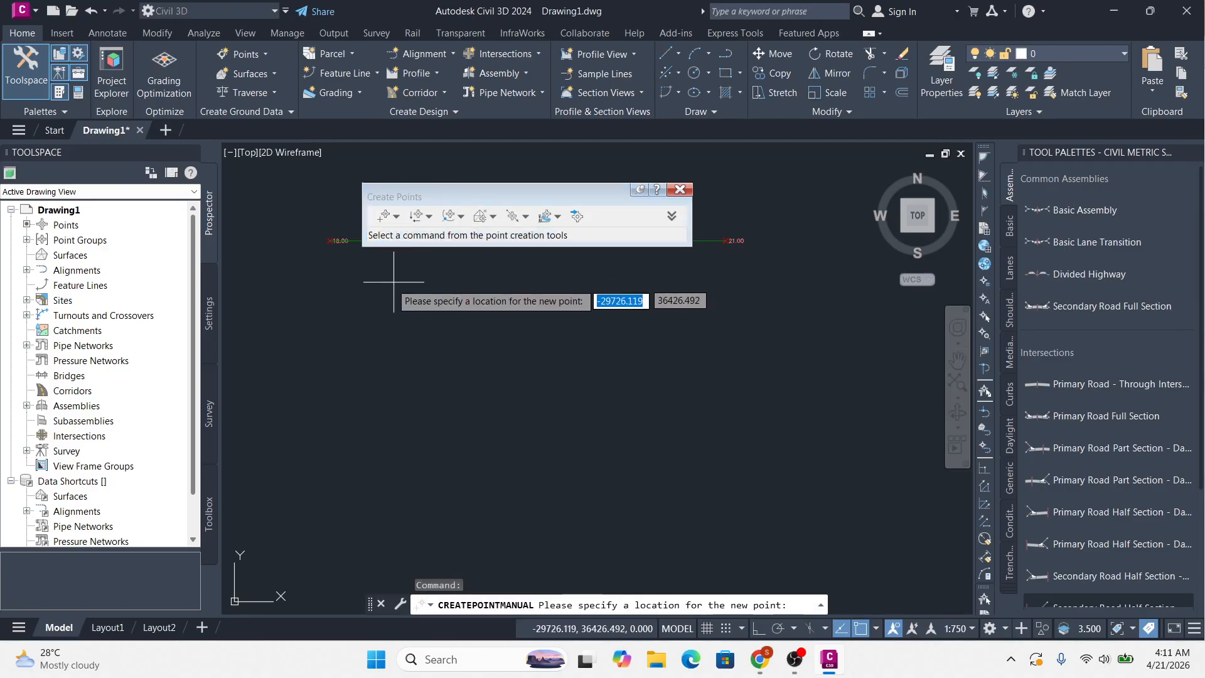
left_click(466, 329)
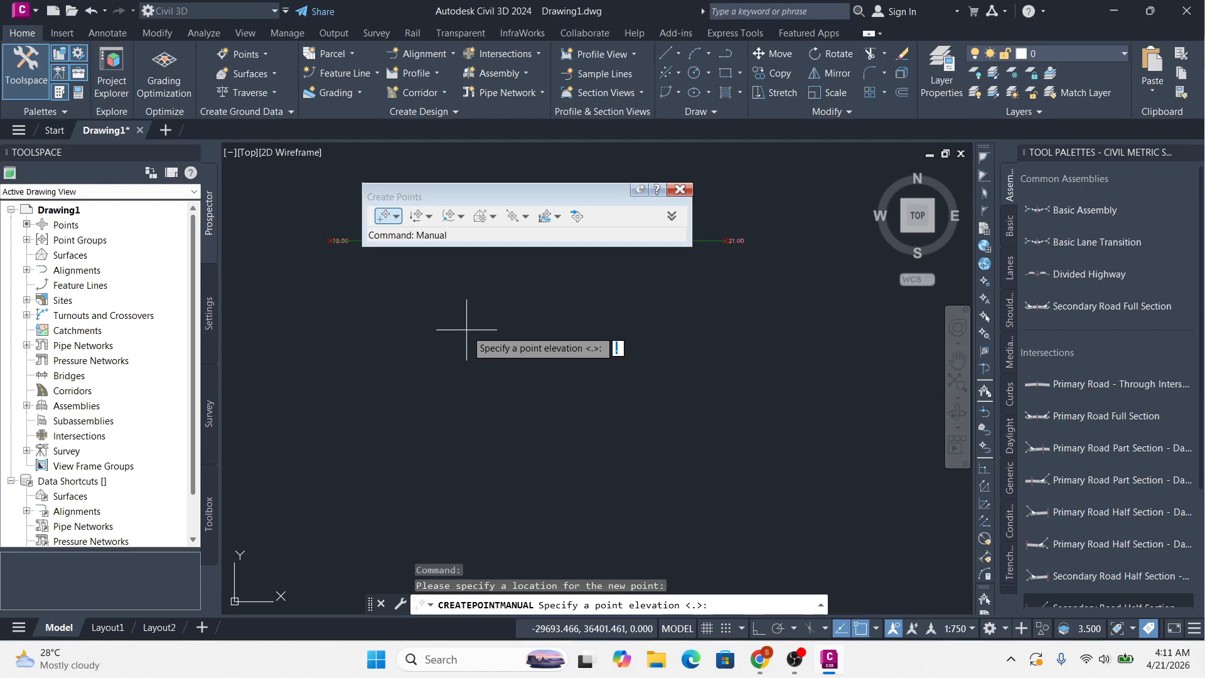
type("32")
key("Return")
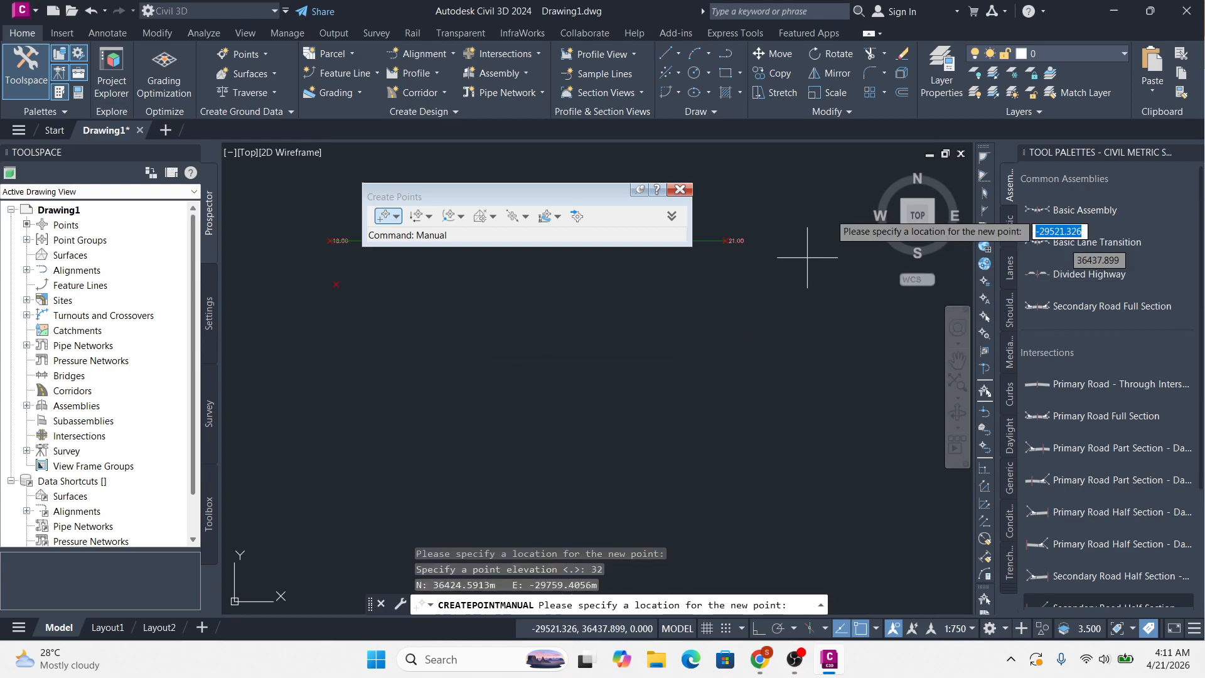
left_click(679, 189)
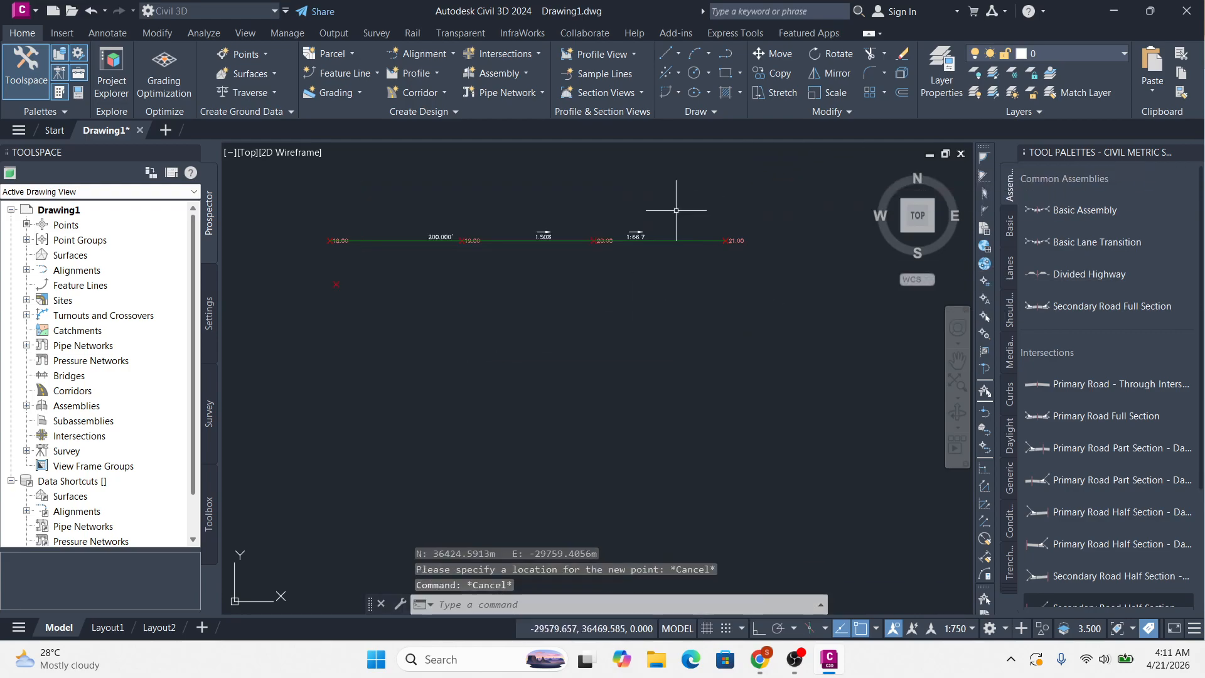
Move the new point straight down, farther away from the feature line, and clear the selection
left_click(312, 211)
key("Escape")
scroll(463, 280, "up", 2)
left_click(439, 247)
left_click(396, 270)
left_click(396, 269)
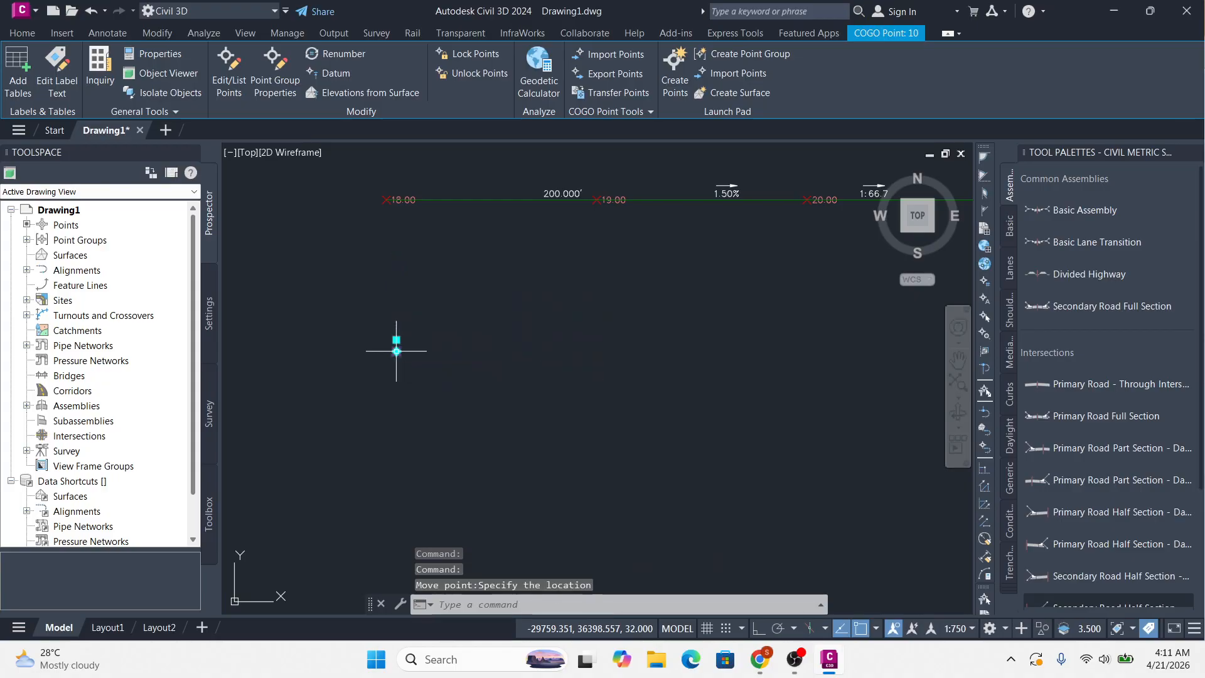
key("Escape")
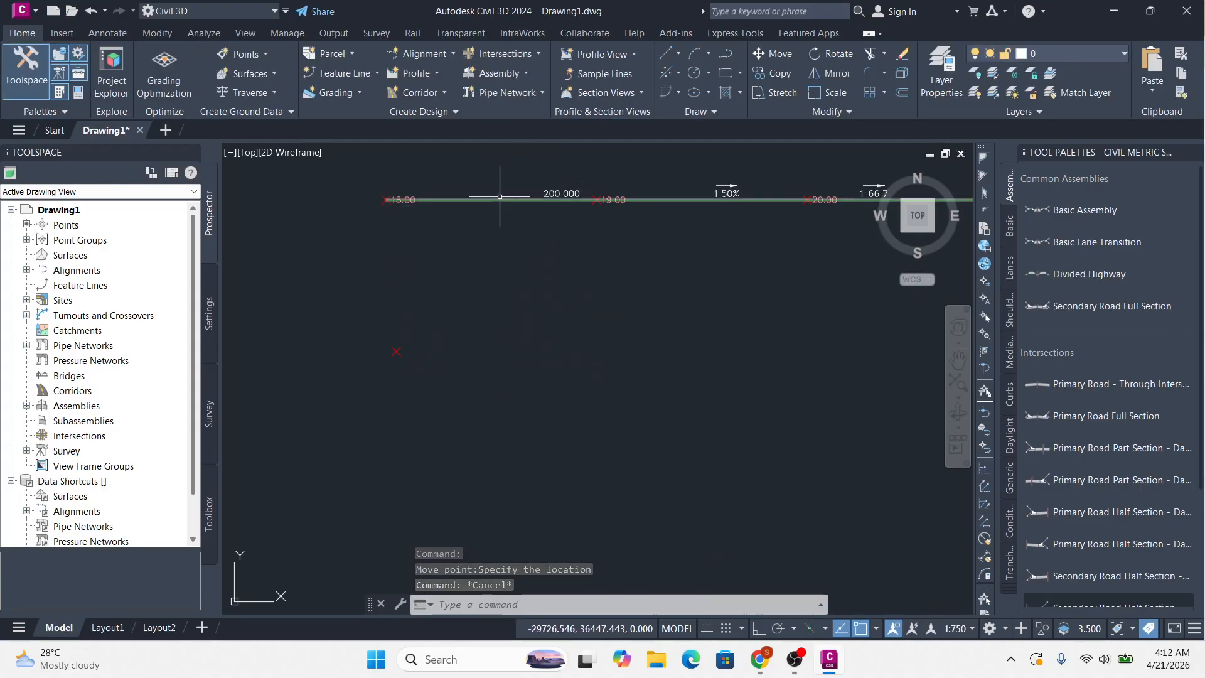
Start Slope/Grade - Distance from the new elevation 32 point, aim it nearly due east, and set the grade to -3 percent
scroll(407, 196, "down", 3)
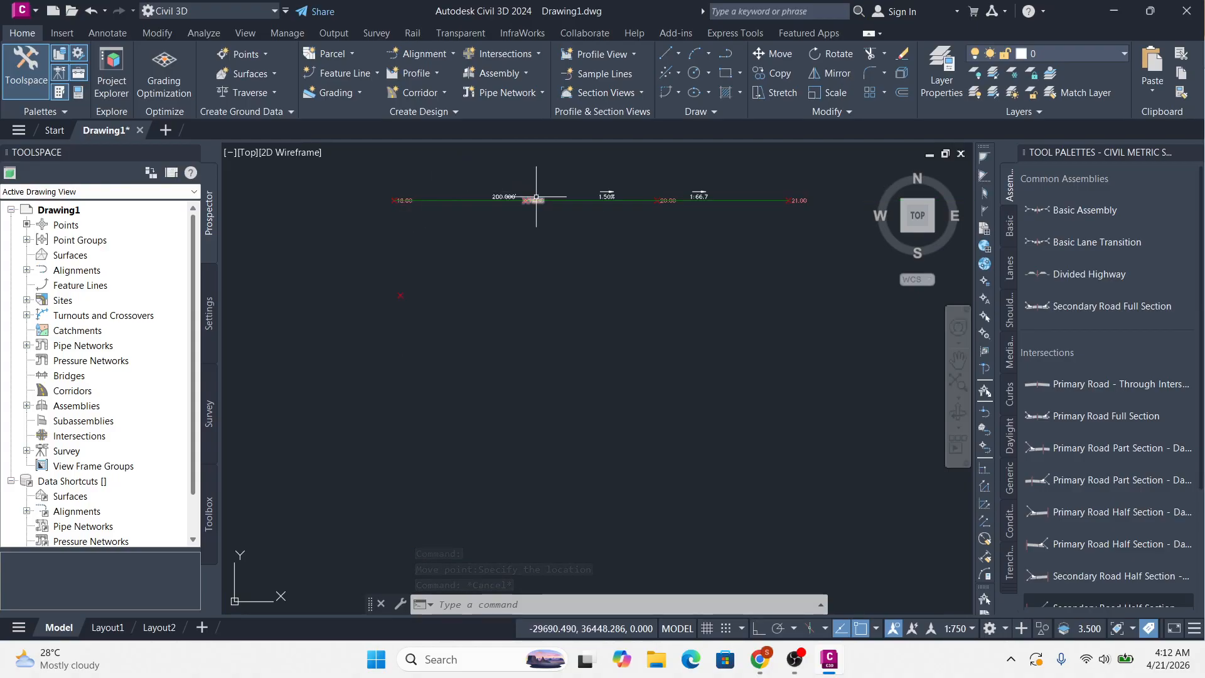
scroll(388, 307, "up", 2)
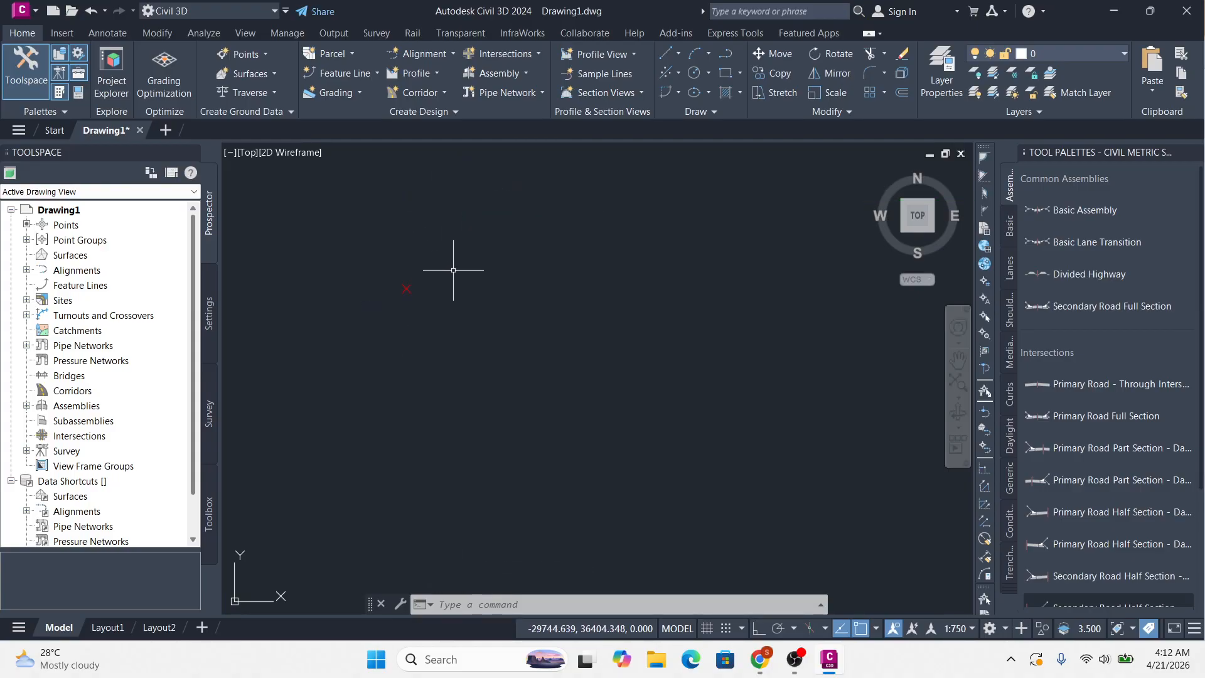
left_click(269, 56)
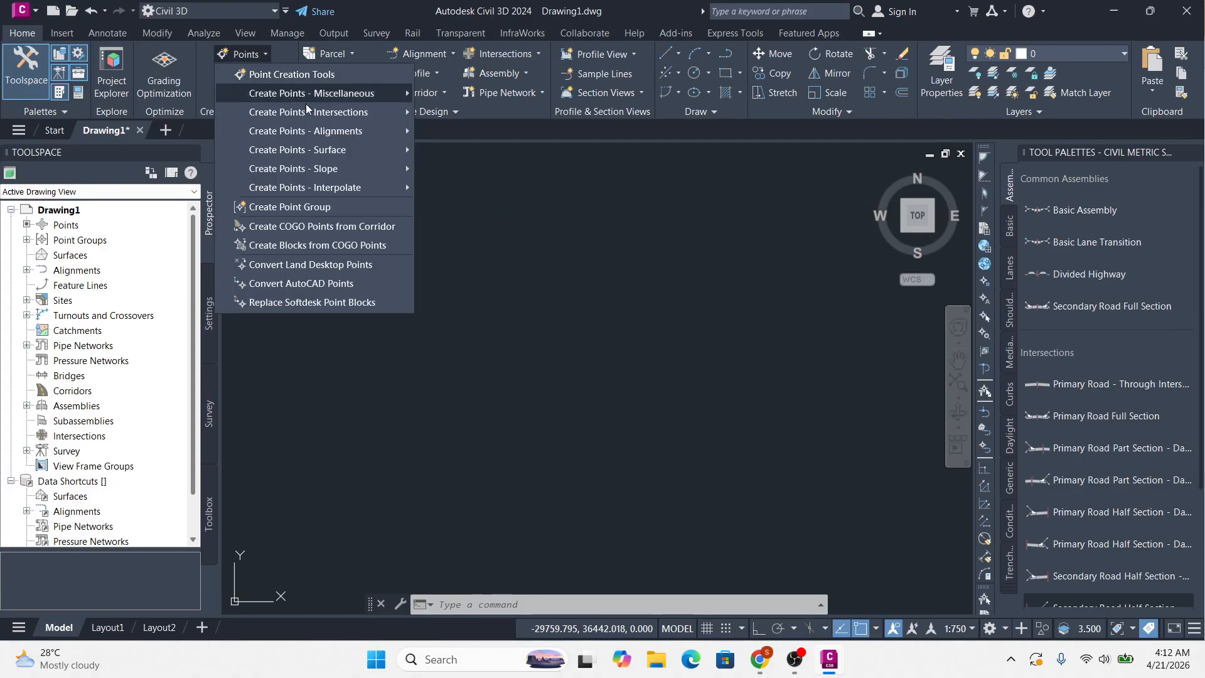
mouse_move(379, 168)
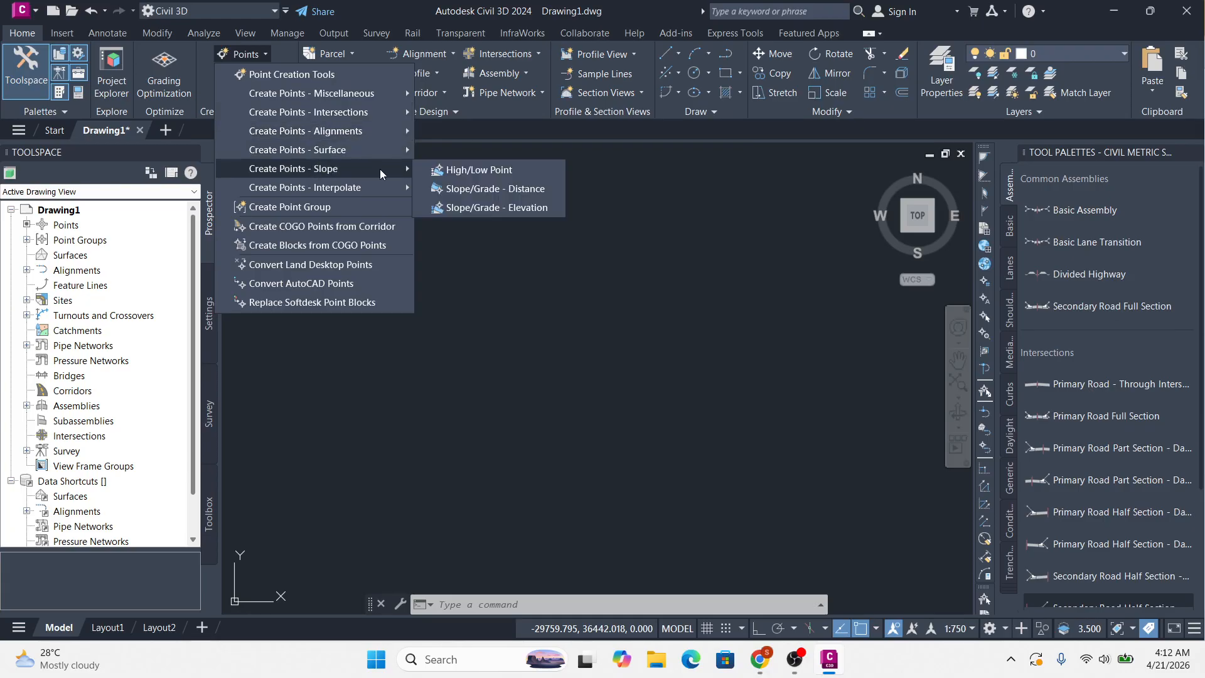
left_click(533, 189)
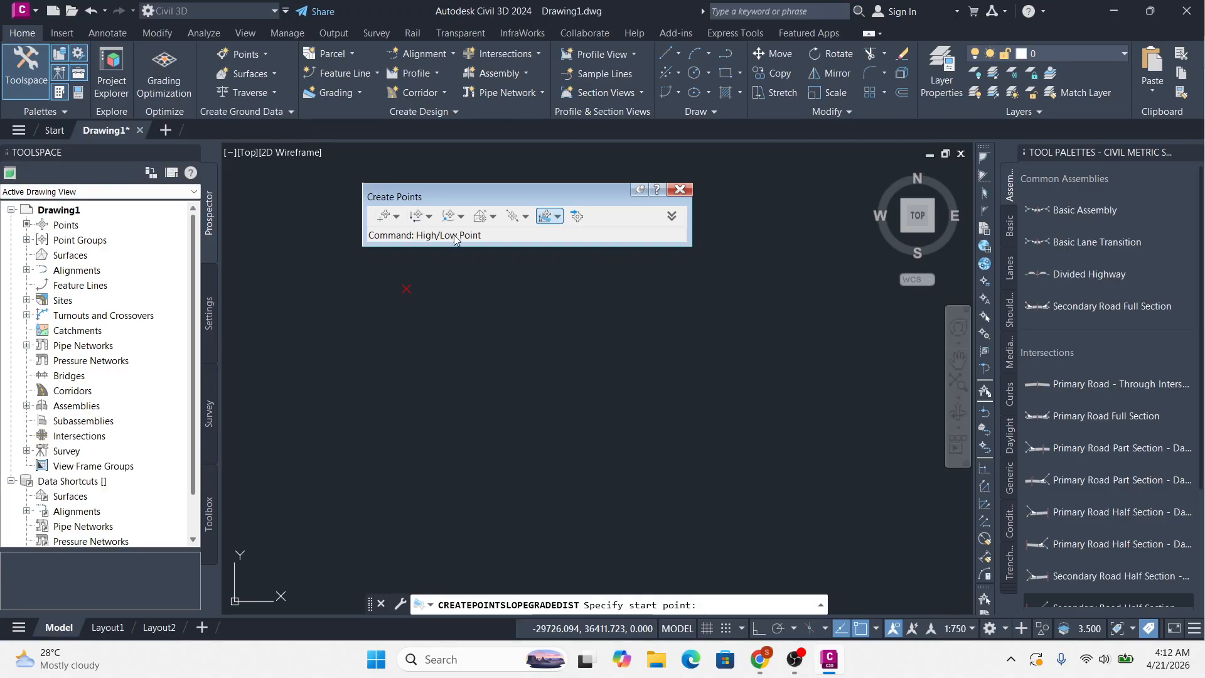
left_click(407, 288)
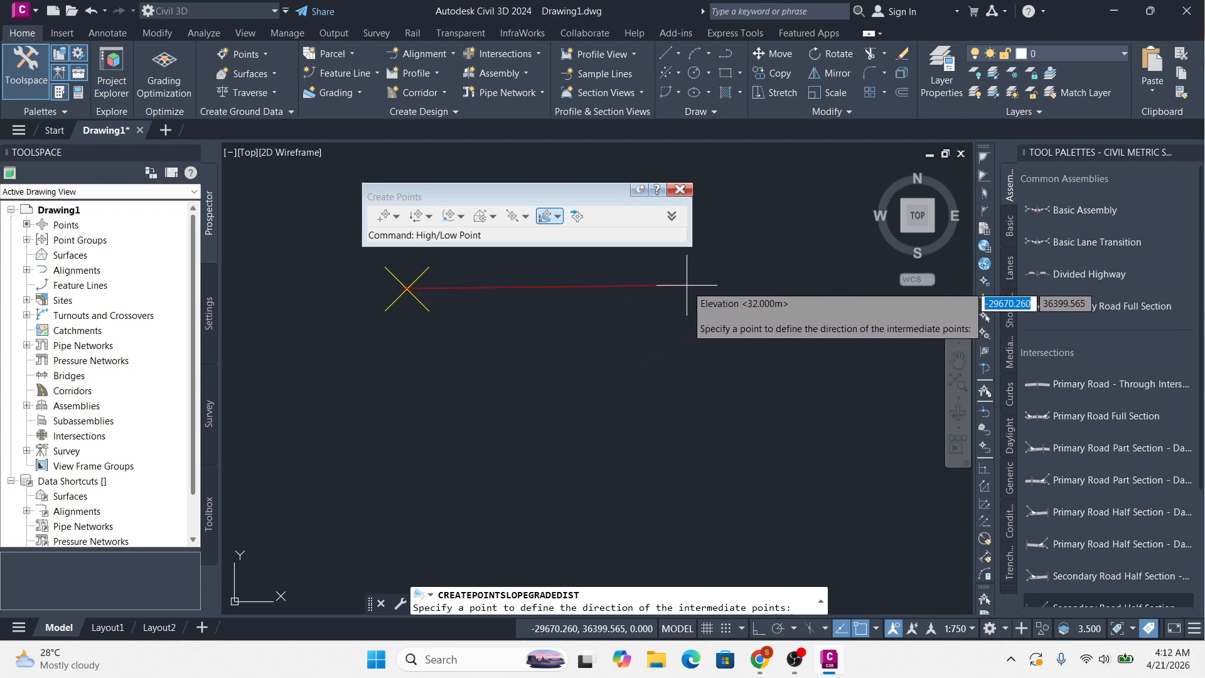
left_click(729, 281)
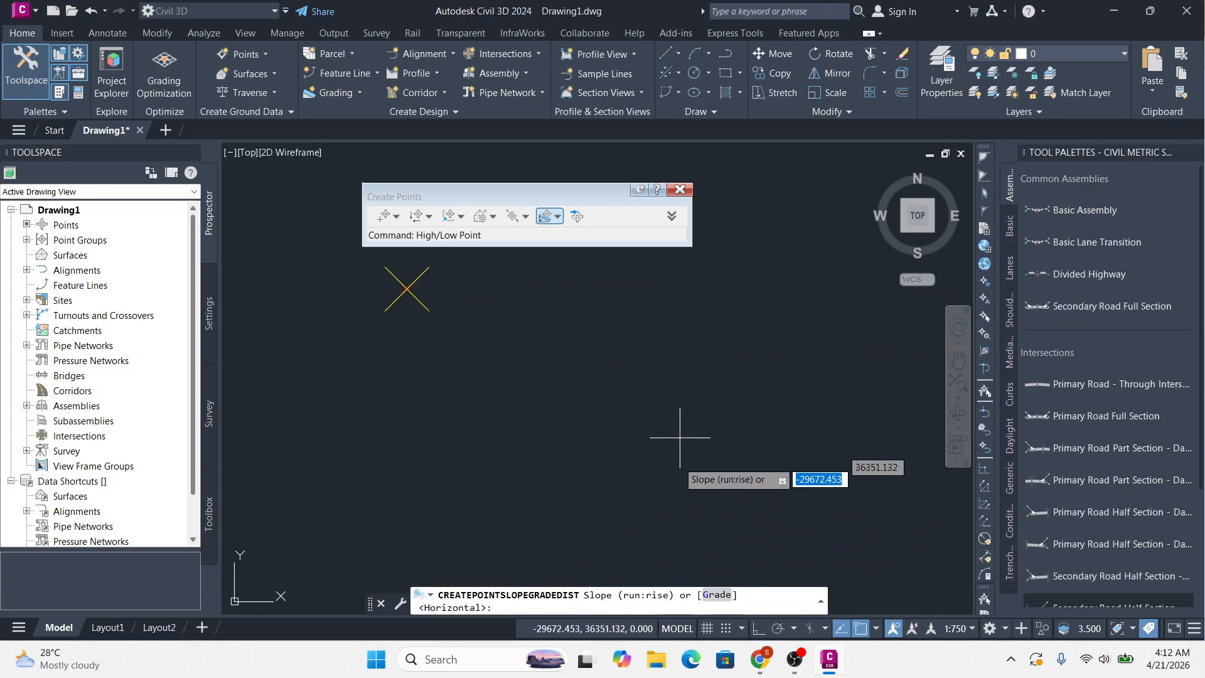
left_click(718, 594)
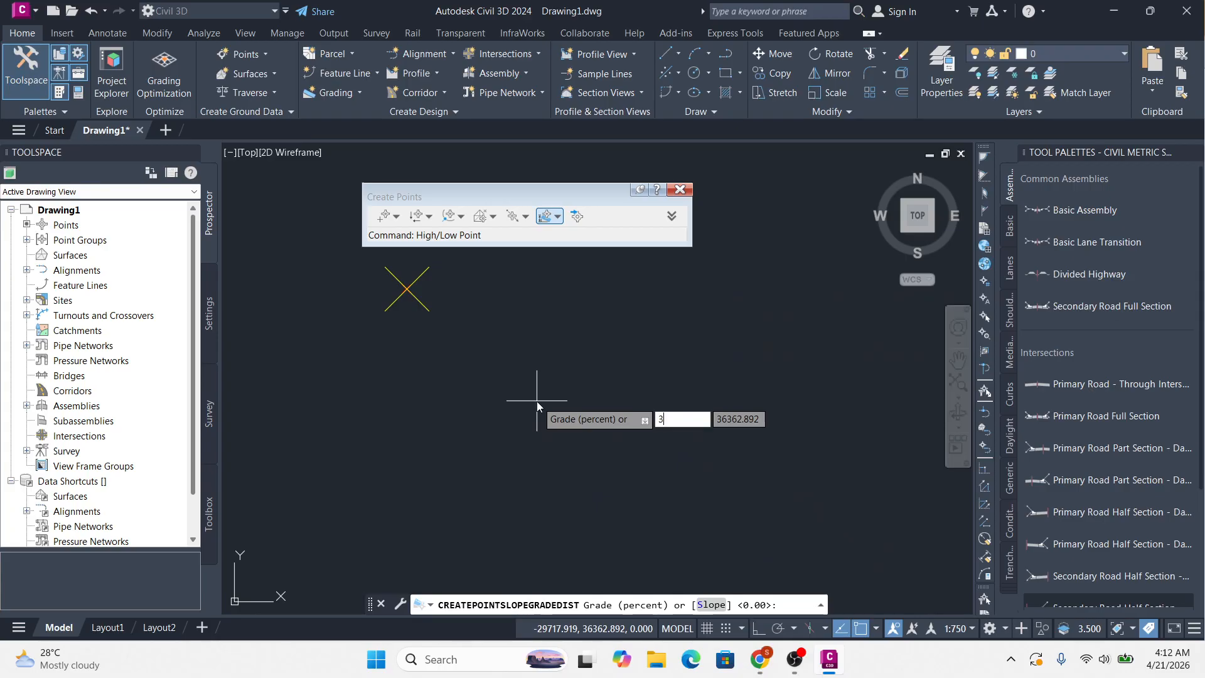
type("-3")
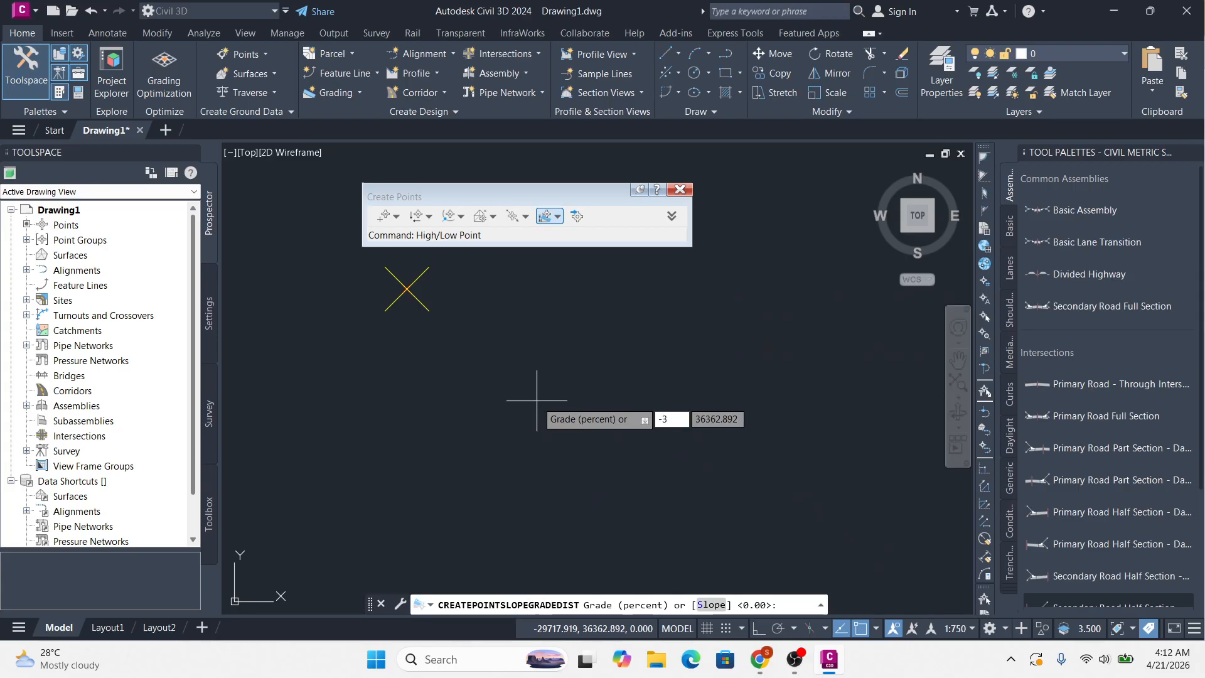
key("Return")
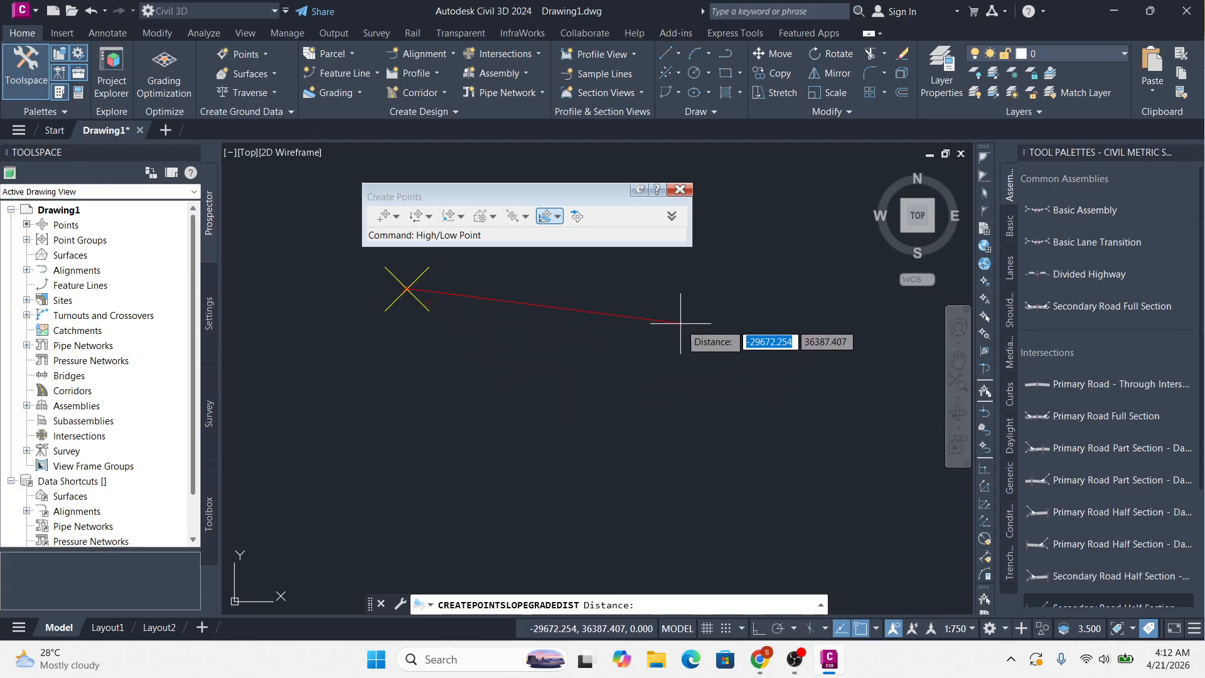
Create 3 intermediate points plus an ending point over a distance of 45 with an offset of 2.5, and close the point tools
type("45")
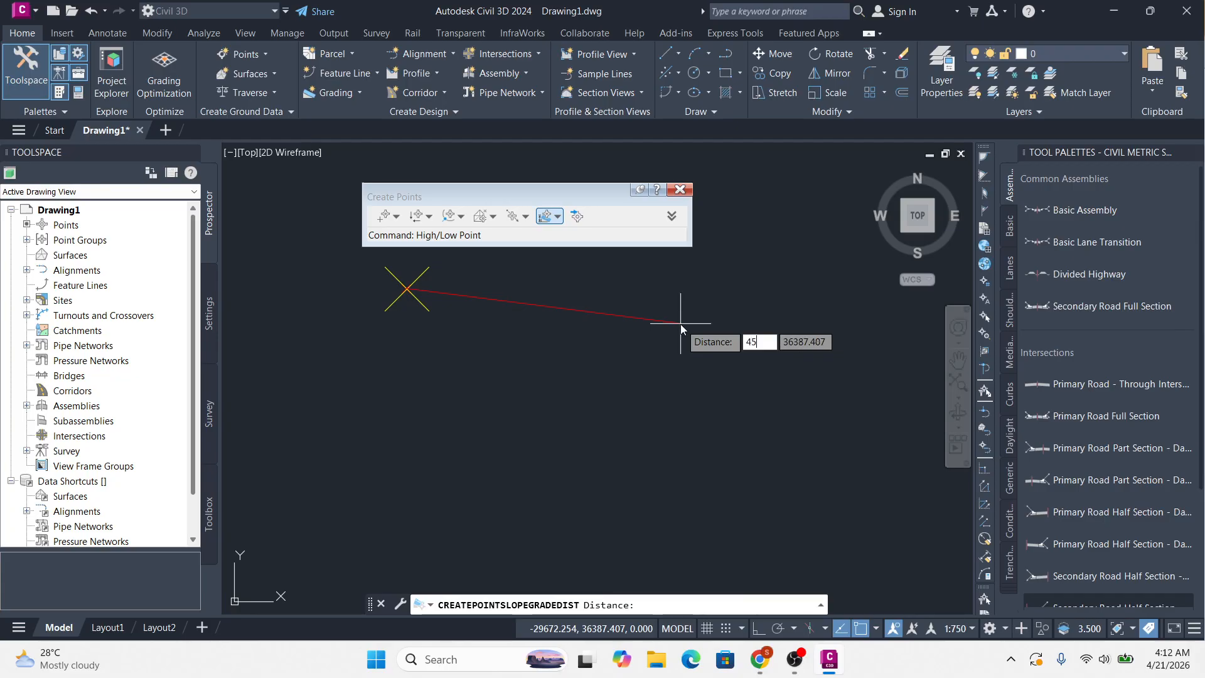
key("Return")
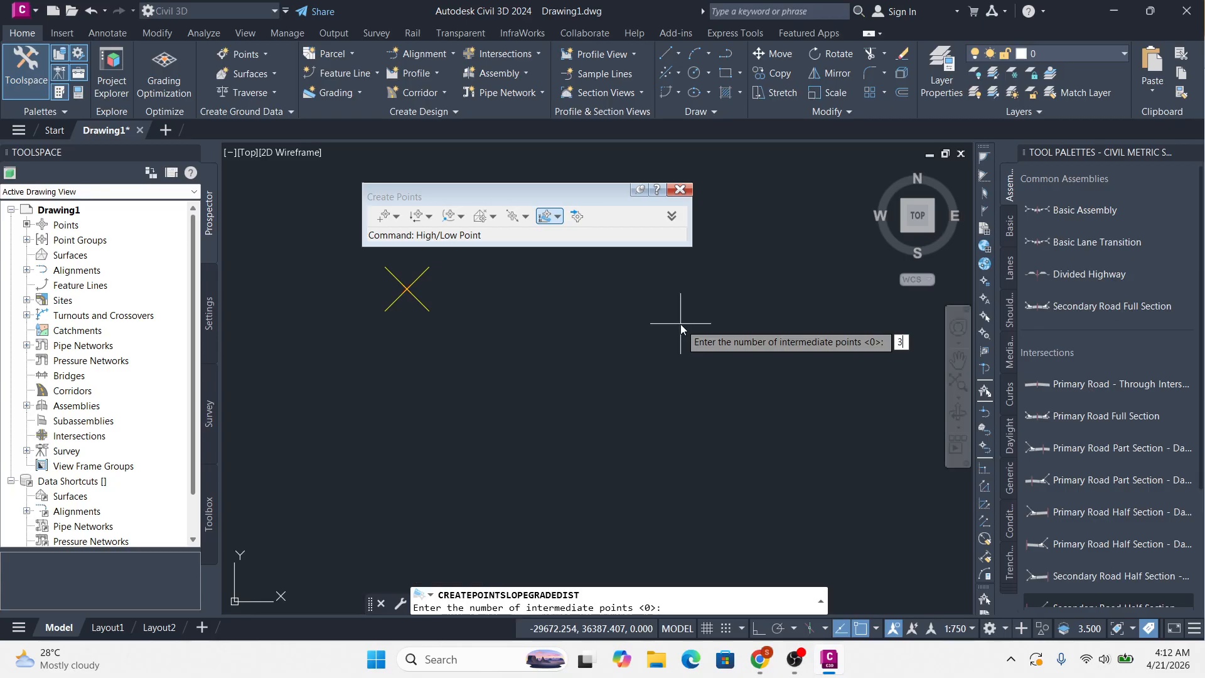
type("3")
key("Return")
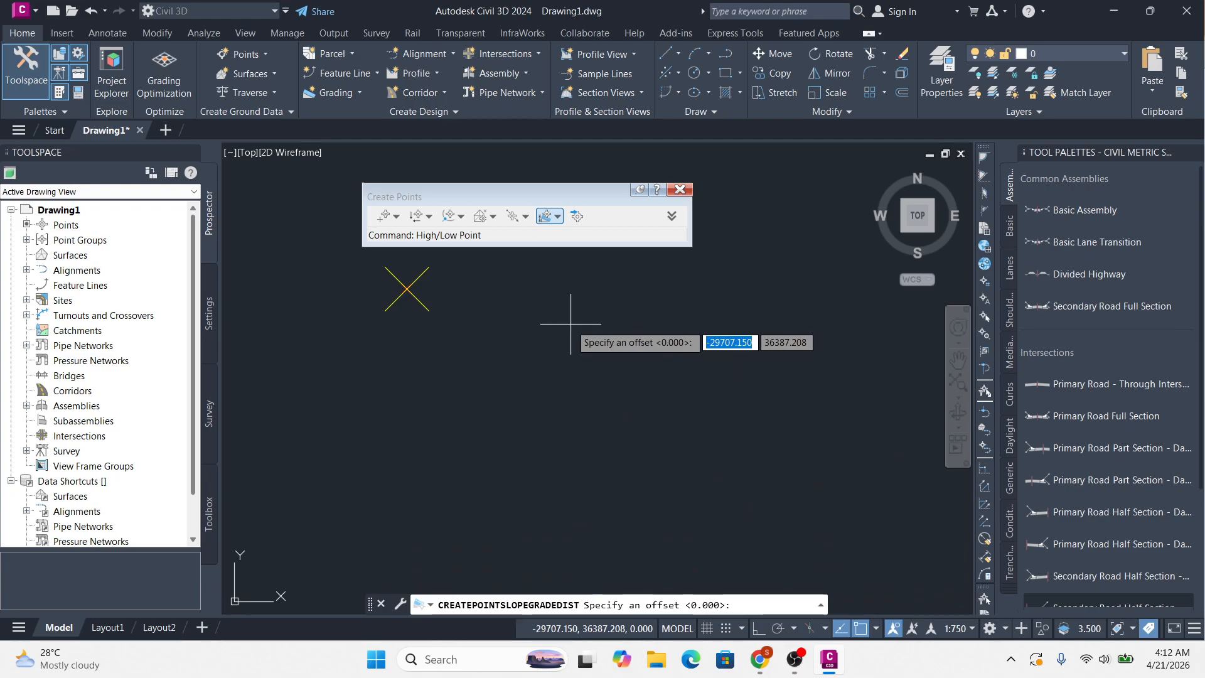
type("2.5")
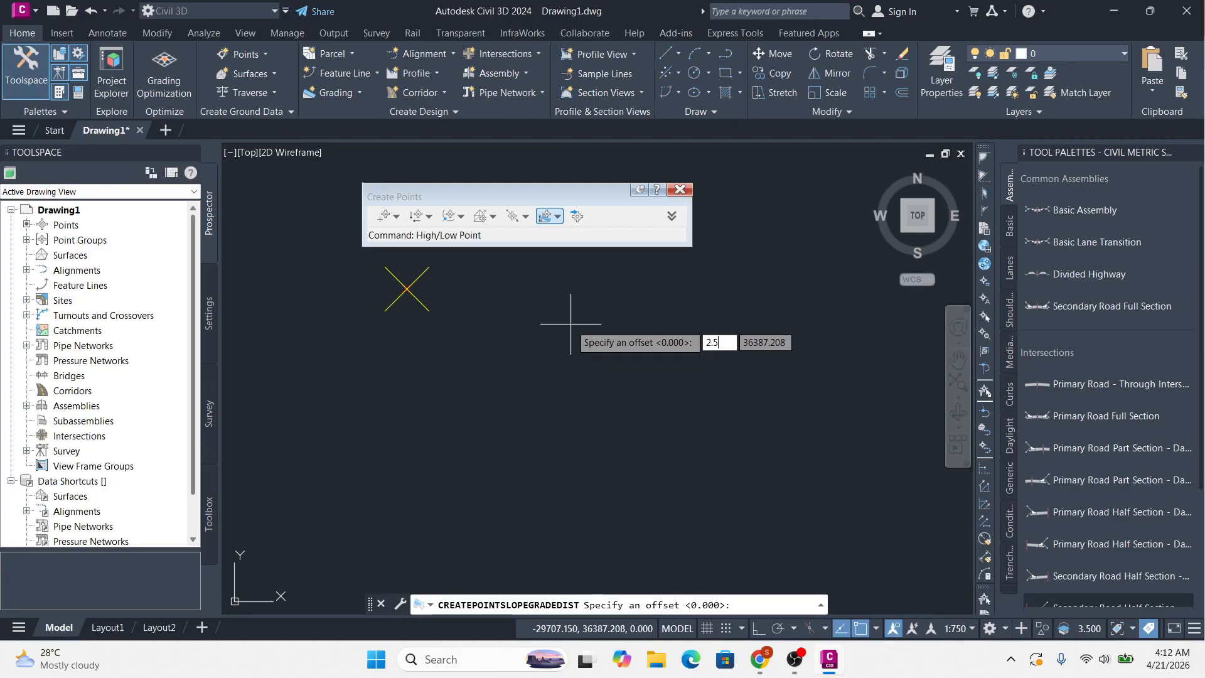
key("Return")
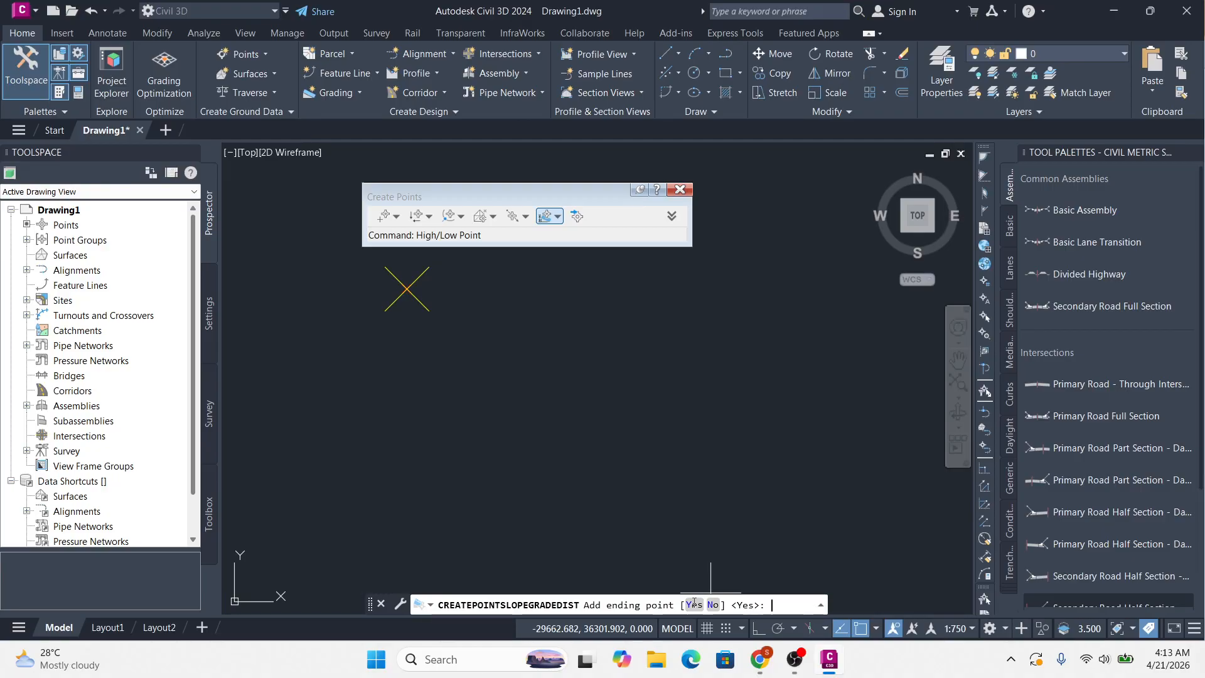
left_click(693, 605)
left_click(502, 283)
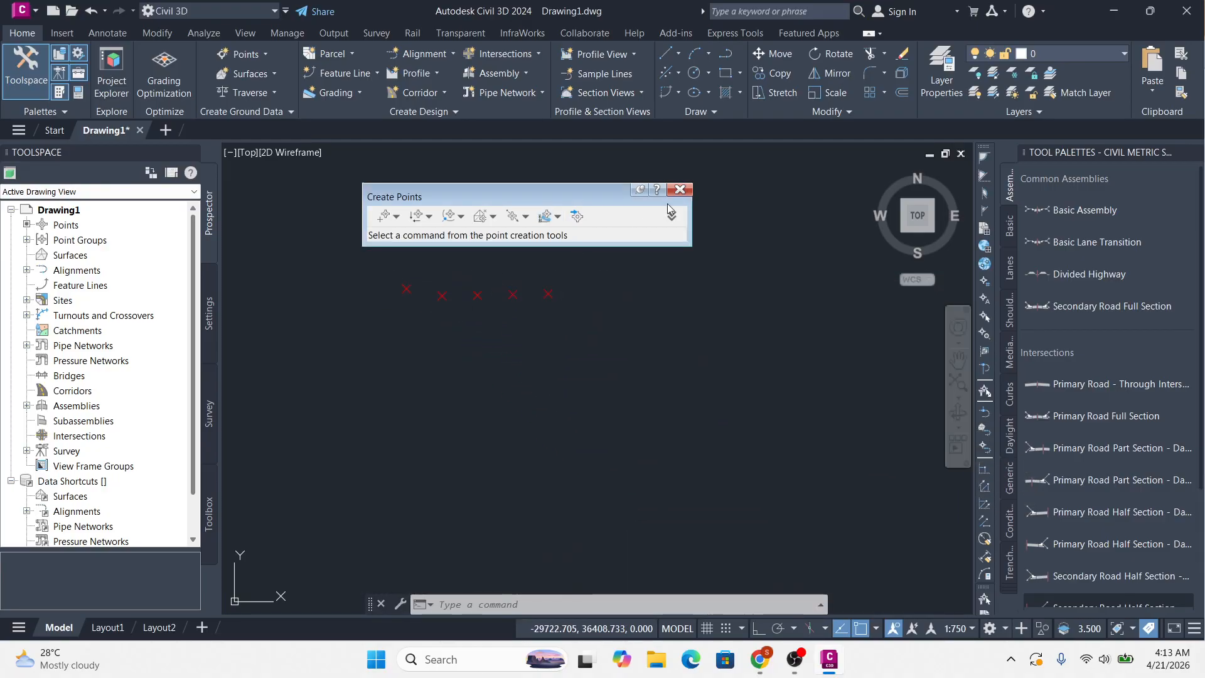
left_click(680, 189)
Set the point label style of the start point and the new row of points to Elevation Only
scroll(372, 291, "up", 6)
scroll(479, 288, "down", 2)
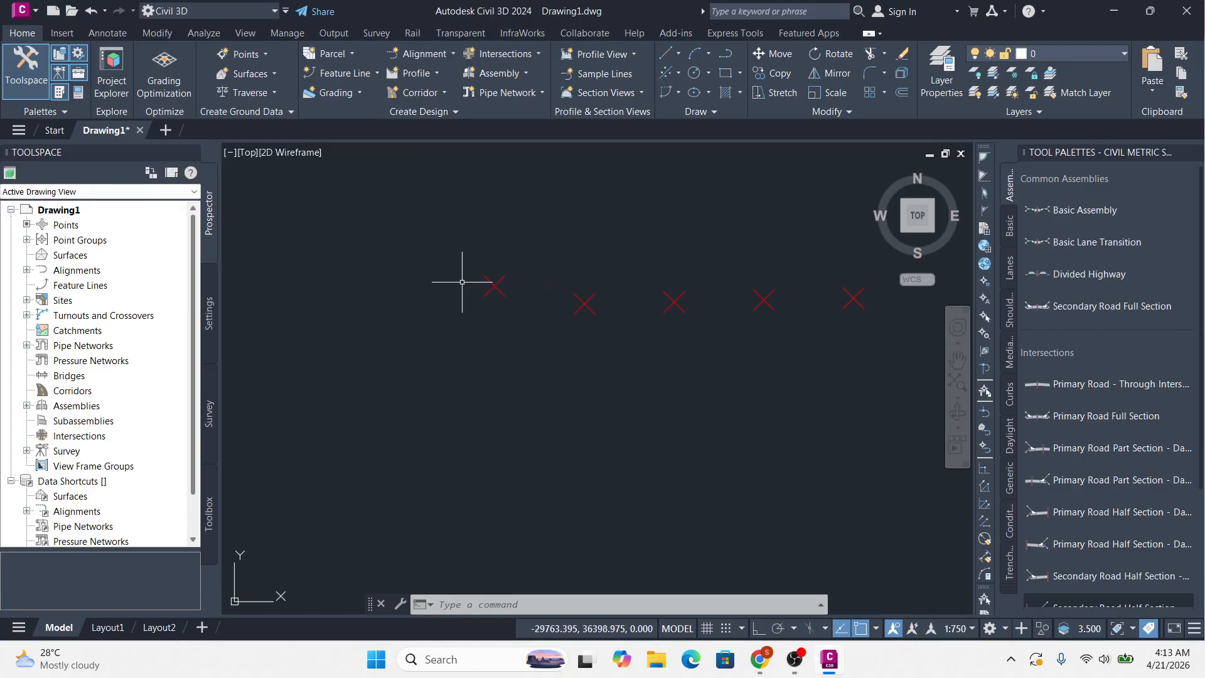
scroll(534, 290, "up", 2)
scroll(540, 290, "down", 2)
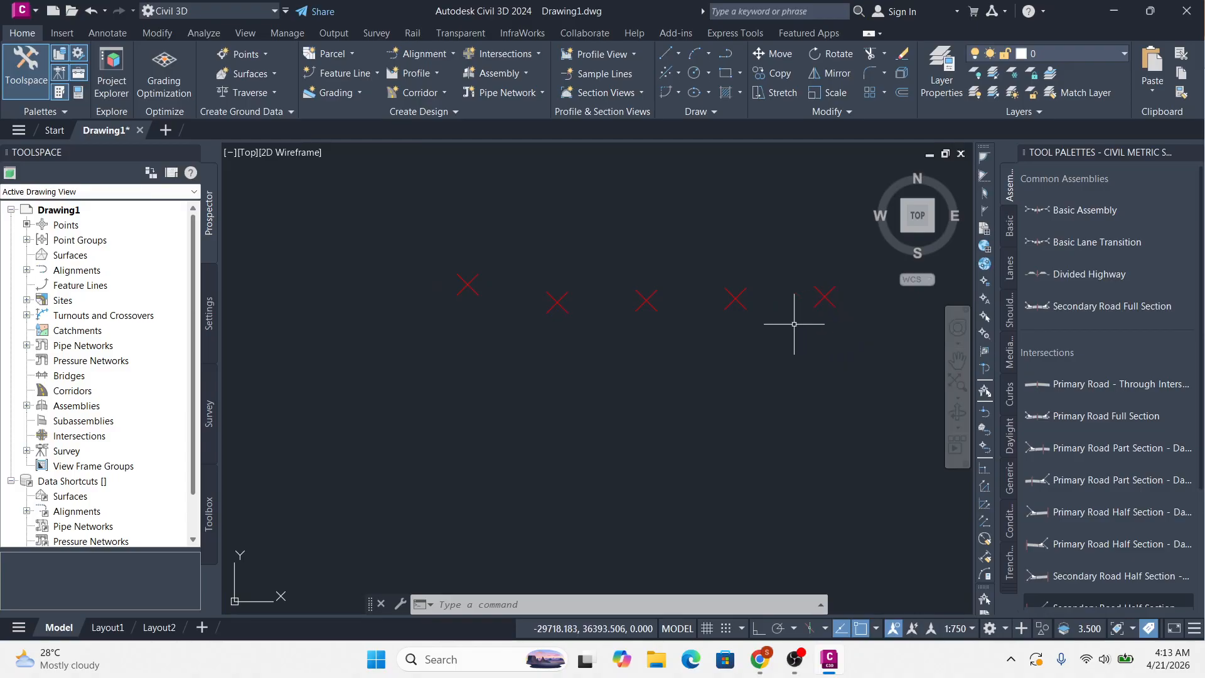
left_click(838, 210)
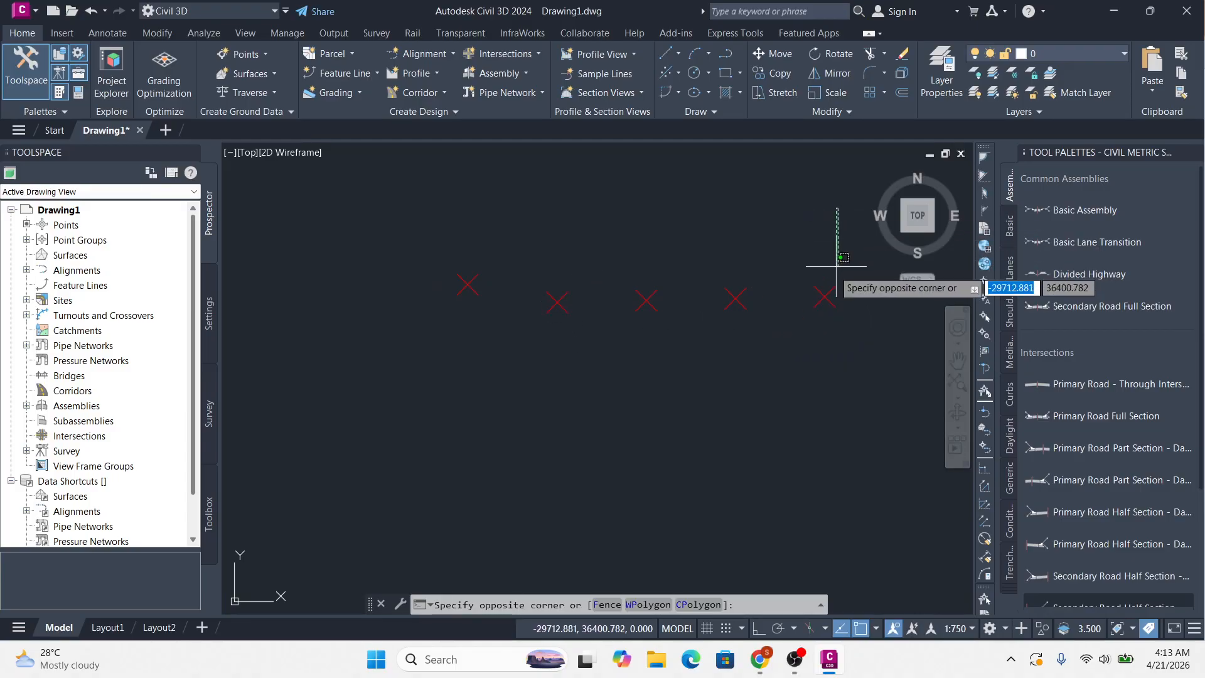
left_click(428, 342)
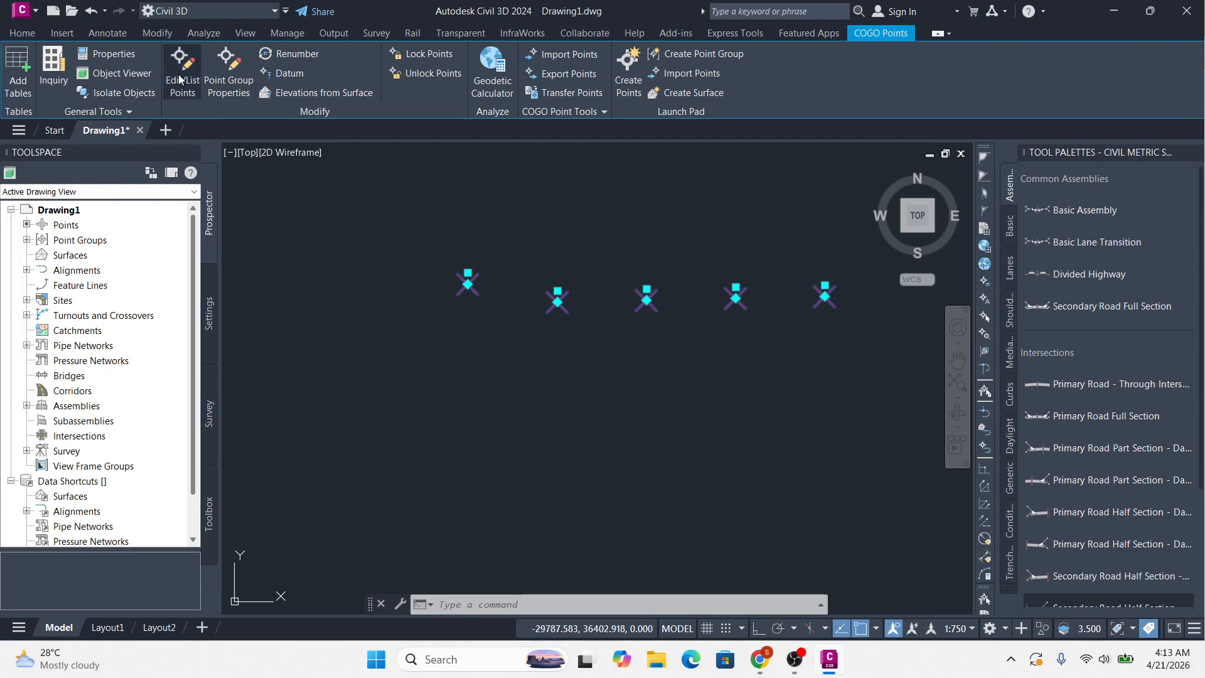
left_click(123, 55)
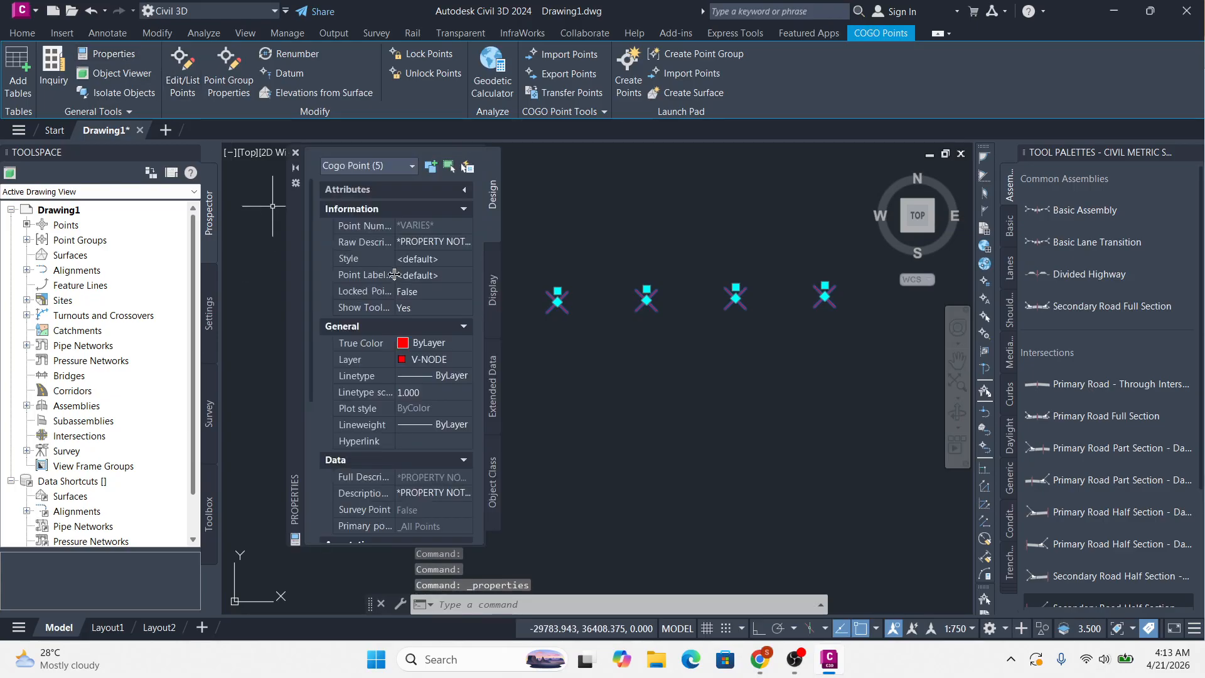
left_click(394, 274)
left_click(455, 276)
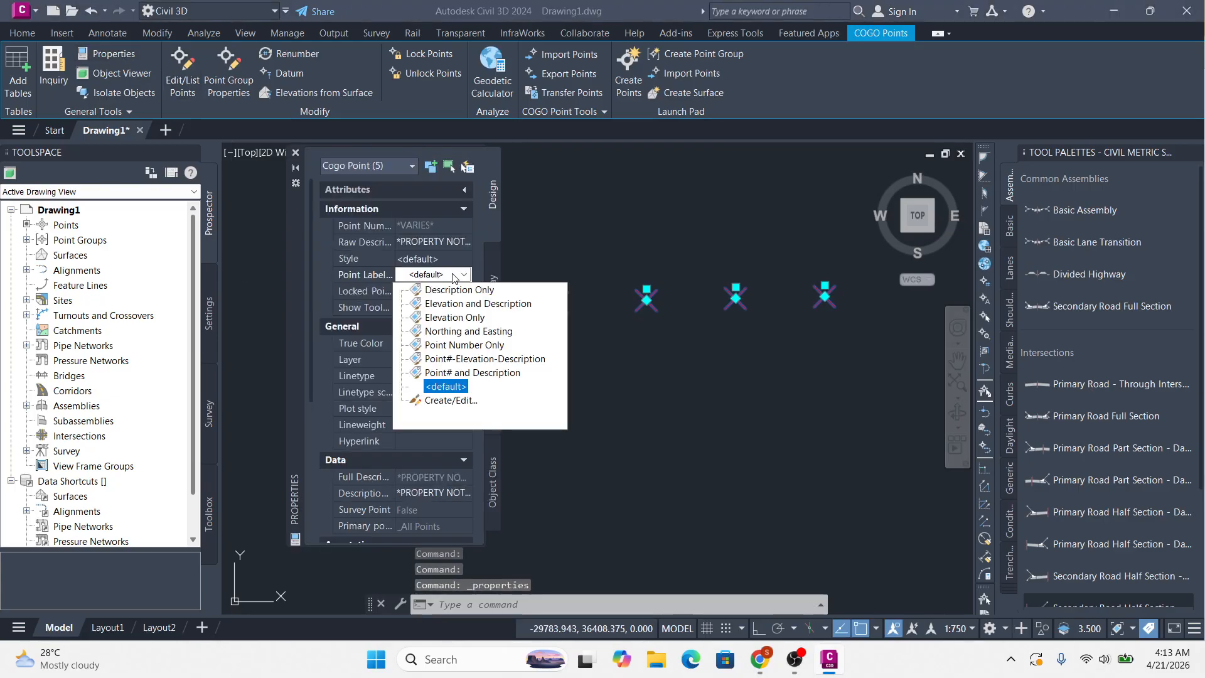
left_click(458, 321)
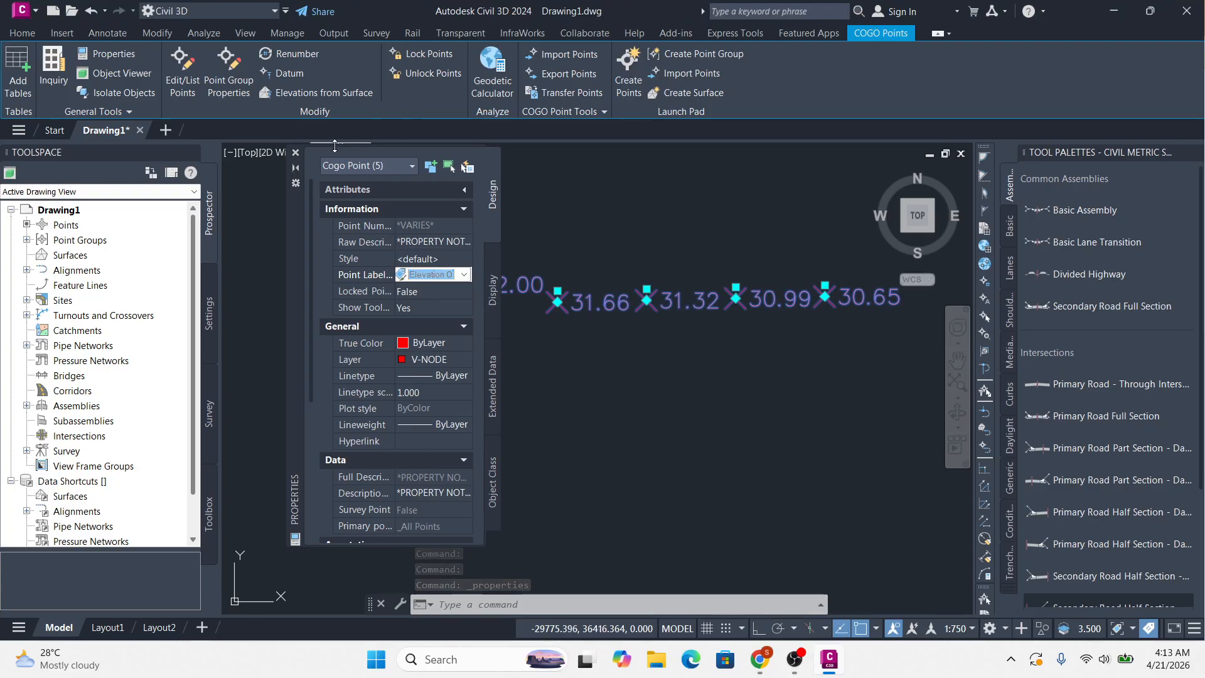
left_click(294, 154)
scroll(622, 339, "down", 2)
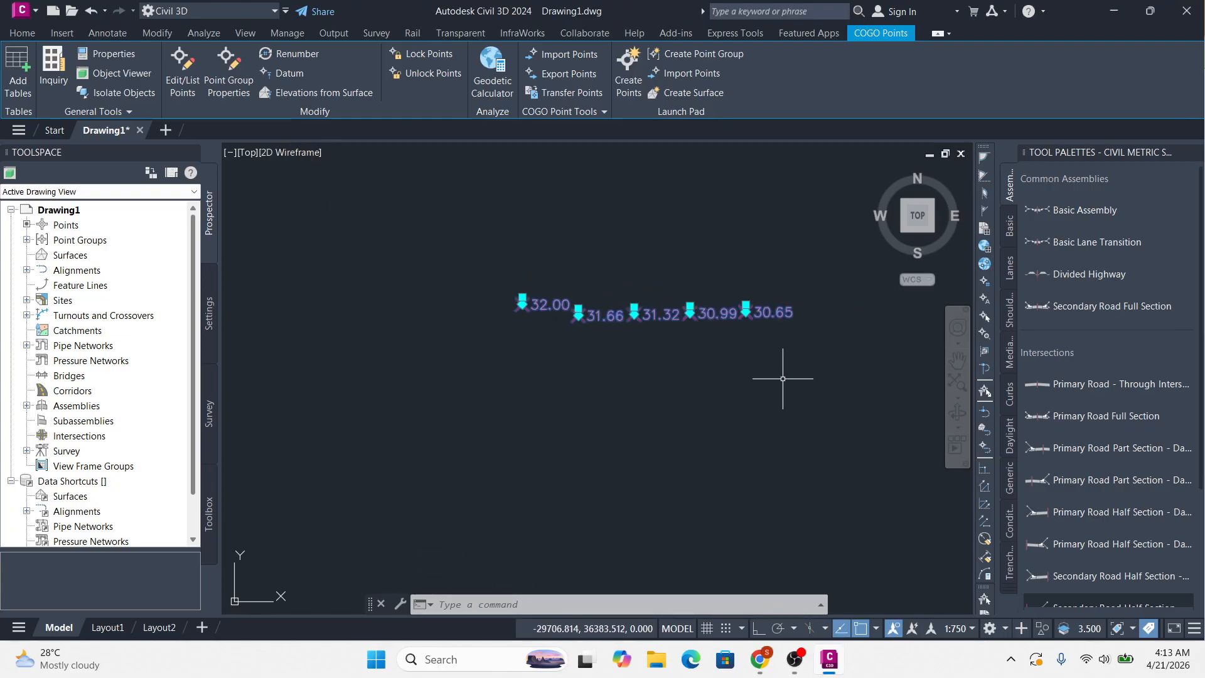
Set the drawing's annotation scale to 1:500 and clear the point selection
left_click(958, 627)
left_click(958, 435)
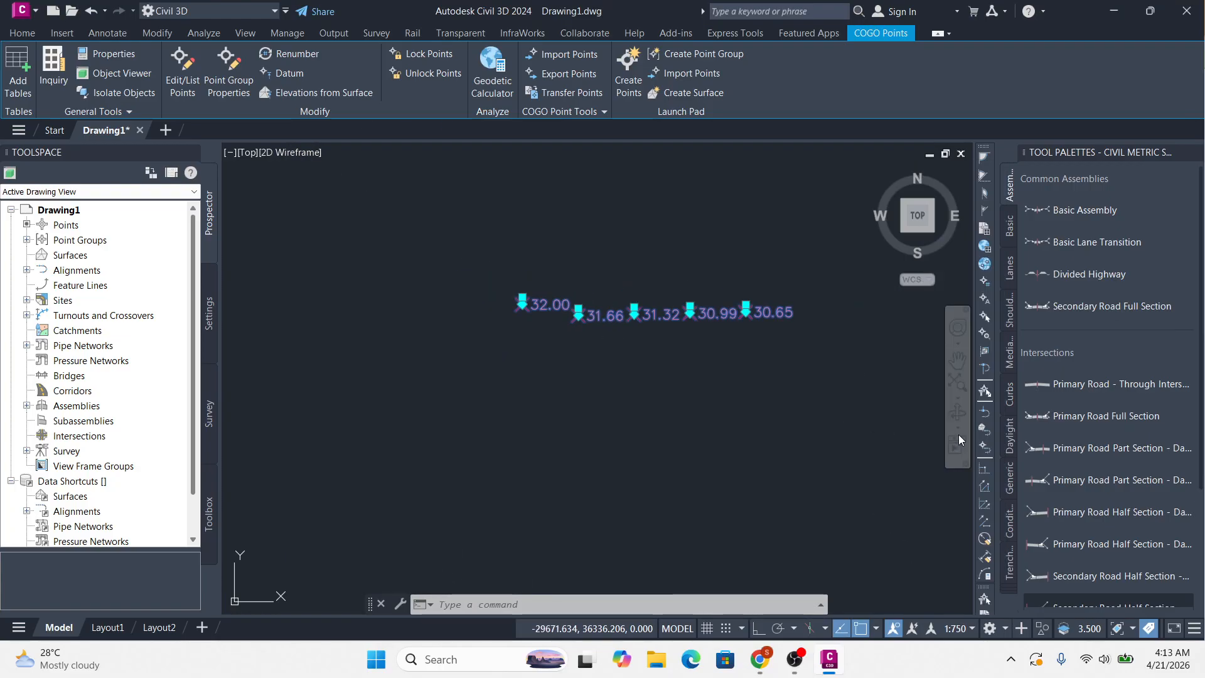
scroll(766, 311, "up", 2)
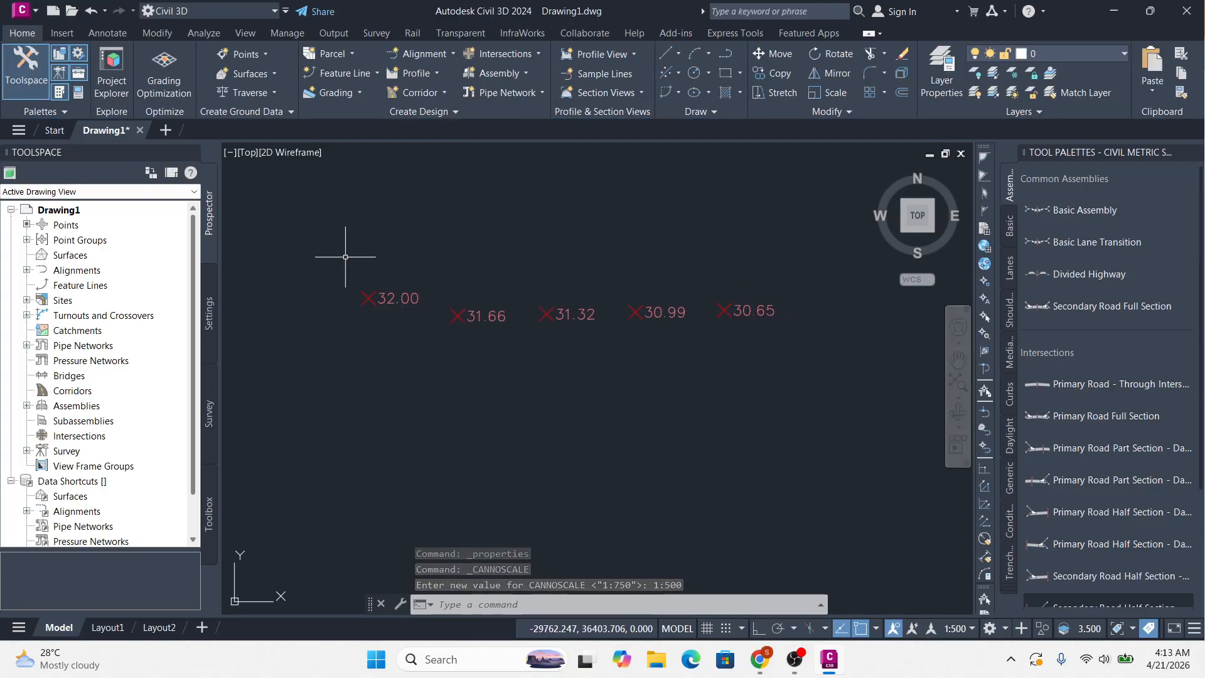
Examine the elevation labels along the offset row, comparing its start point with its ending point, and the row's position relative to the feature line
left_click(368, 297)
mouse_move(368, 298)
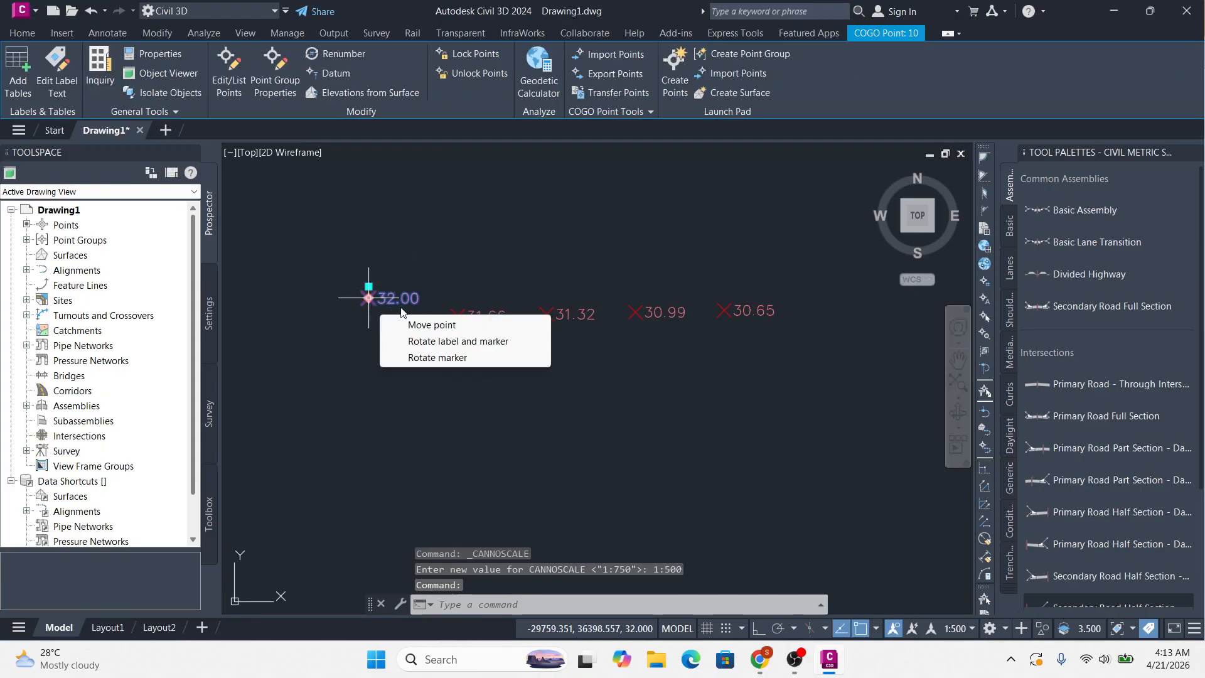
left_click(750, 312)
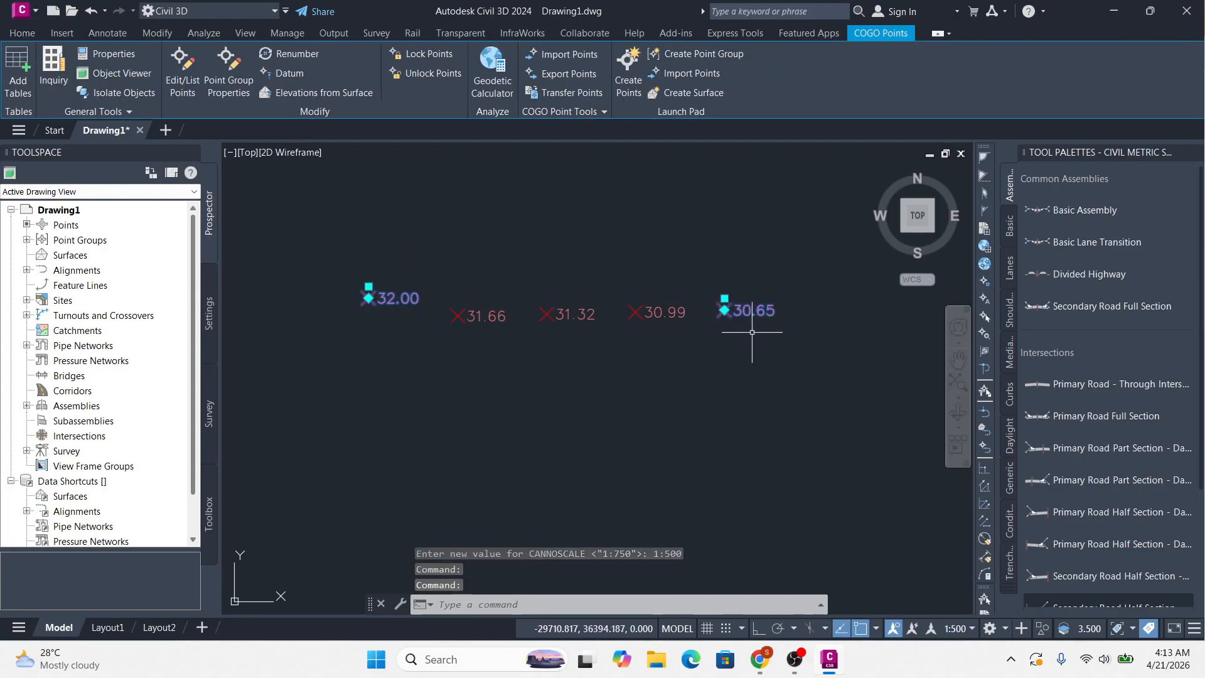
key("Escape")
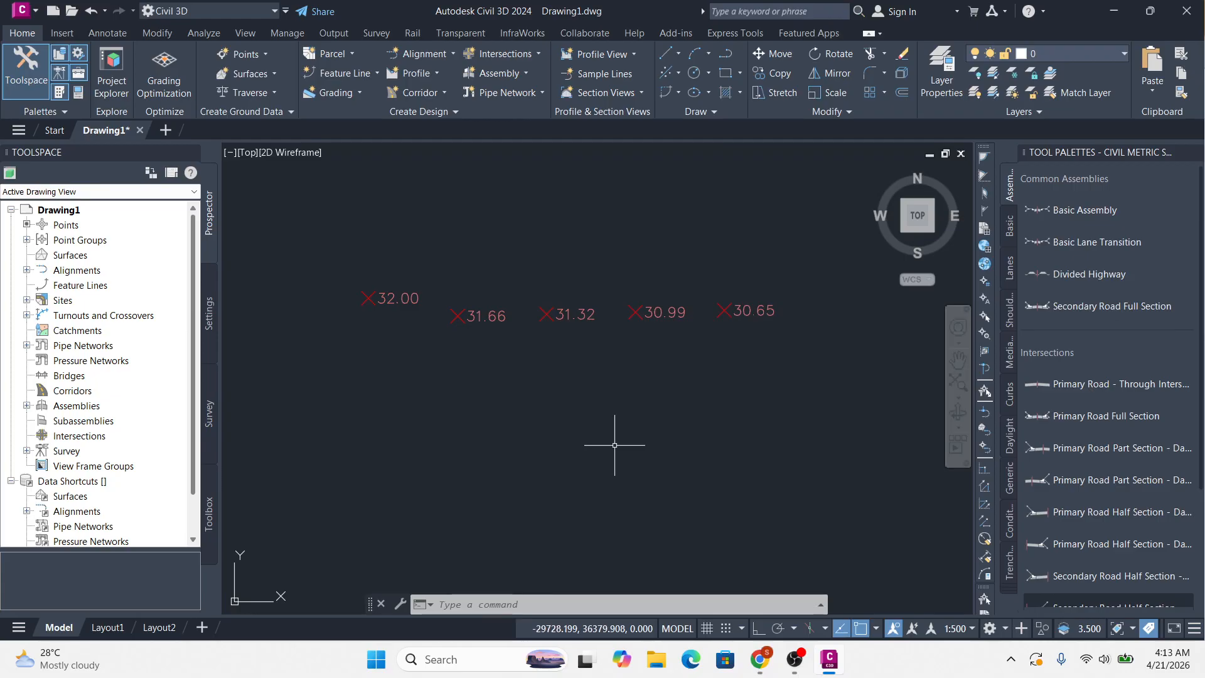
scroll(615, 443, "down", 3)
scroll(640, 418, "up", 6)
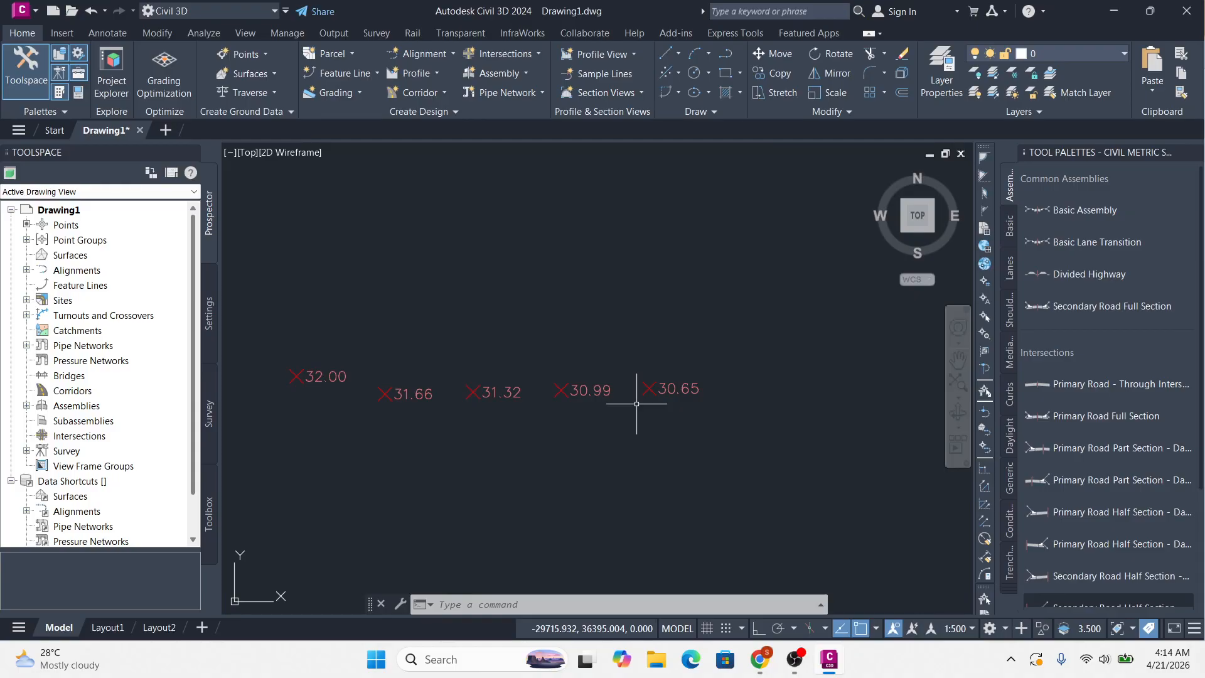
scroll(709, 317, "down", 4)
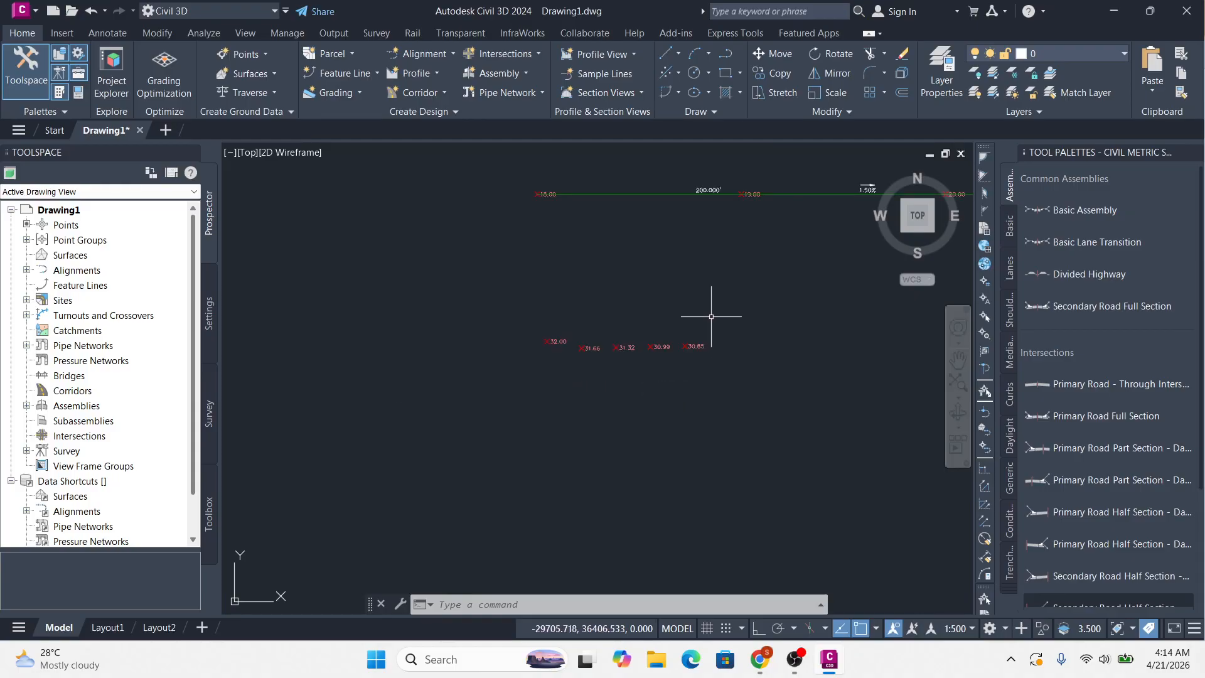
scroll(691, 350, "up", 2)
scroll(691, 350, "up", 1)
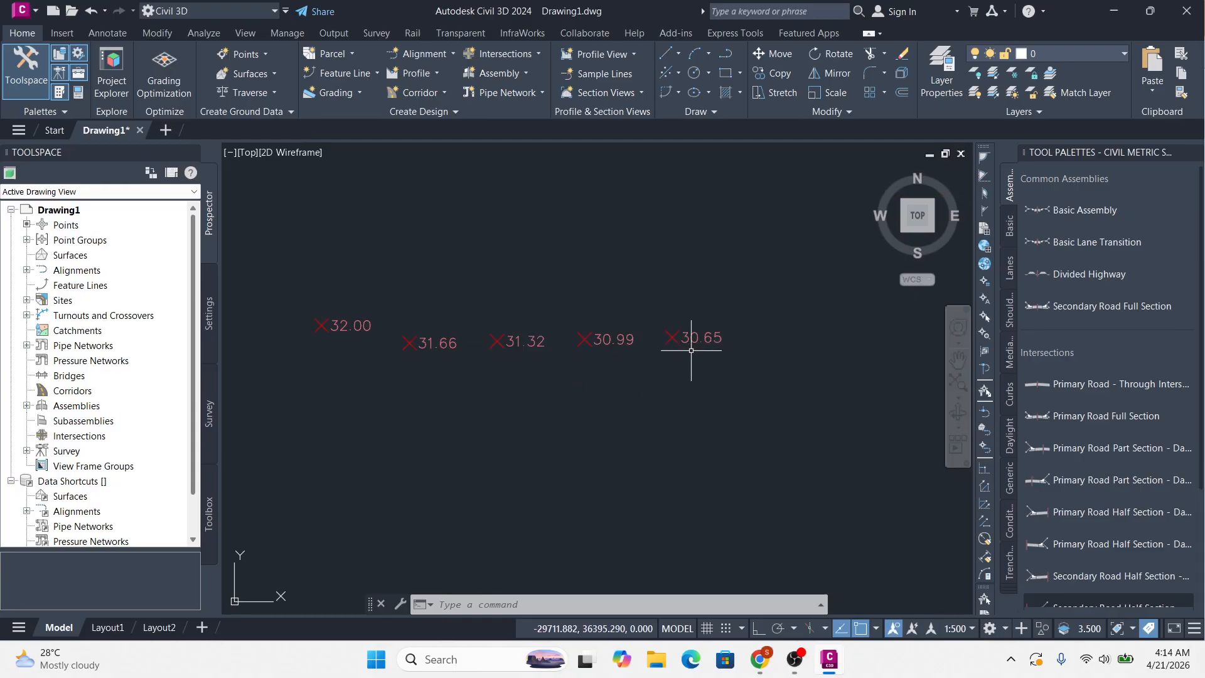
scroll(707, 351, "down", 1)
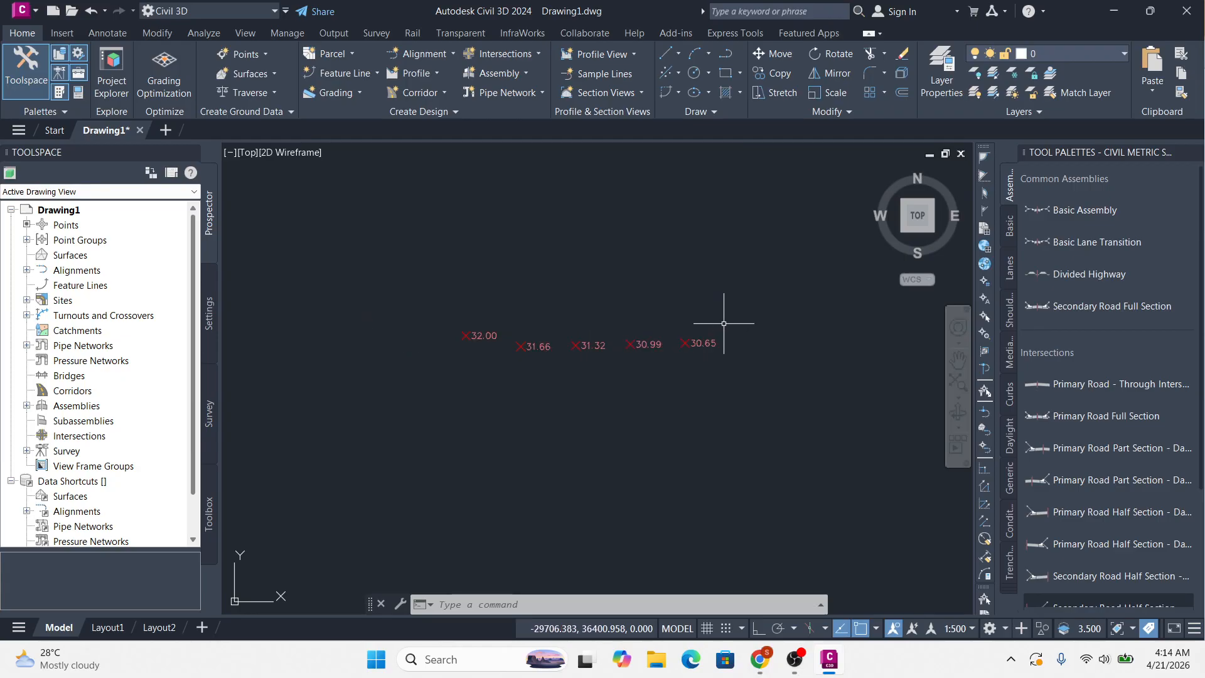